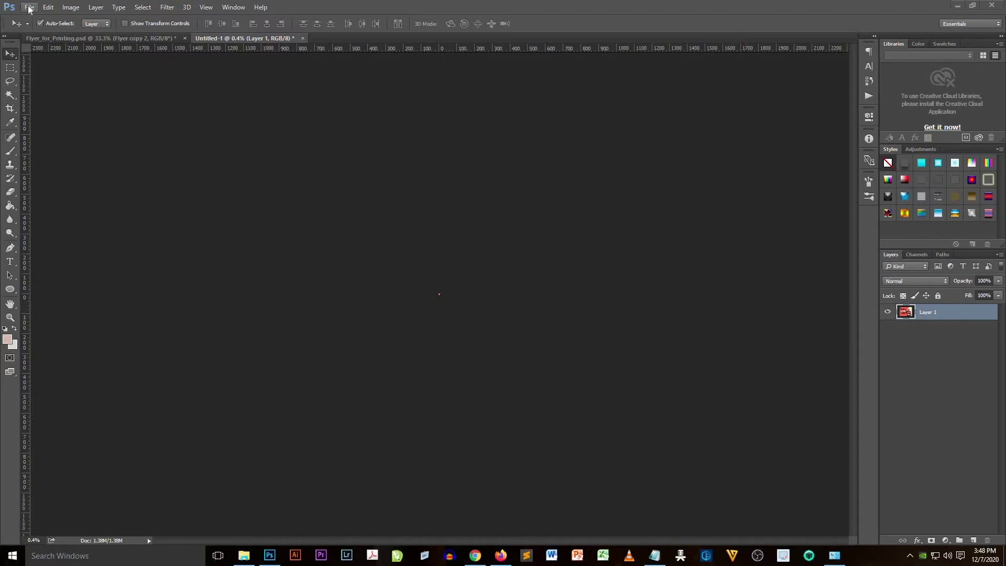
Step: Create a new document named Banner, 664 px wide by 464 px high, with the resolution field adjusted
{"action": "left_click", "coordinate": [30, 7]}
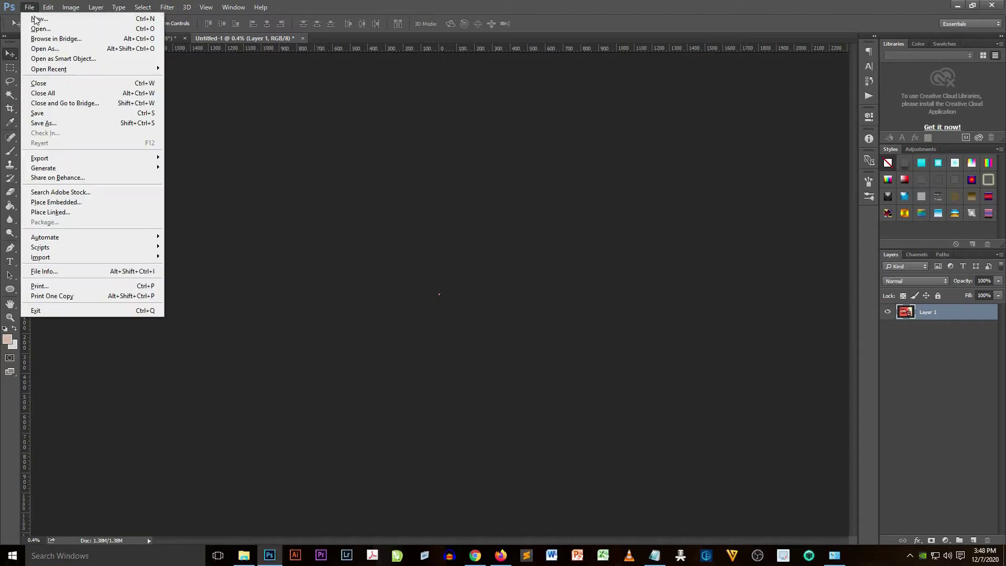
{"action": "left_click", "coordinate": [37, 19]}
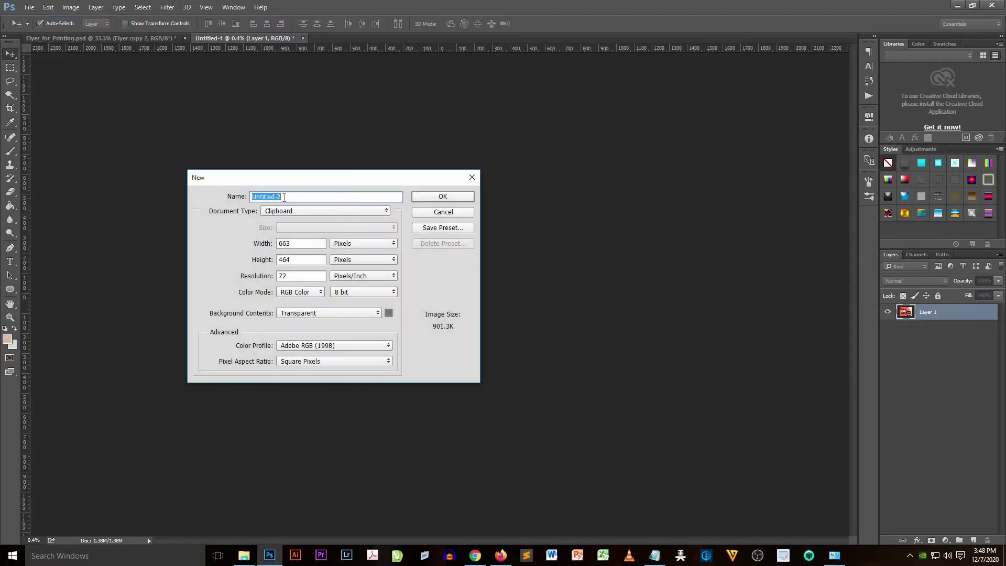
{"action": "type", "text": "Banner"}
{"action": "left_click", "coordinate": [299, 243]}
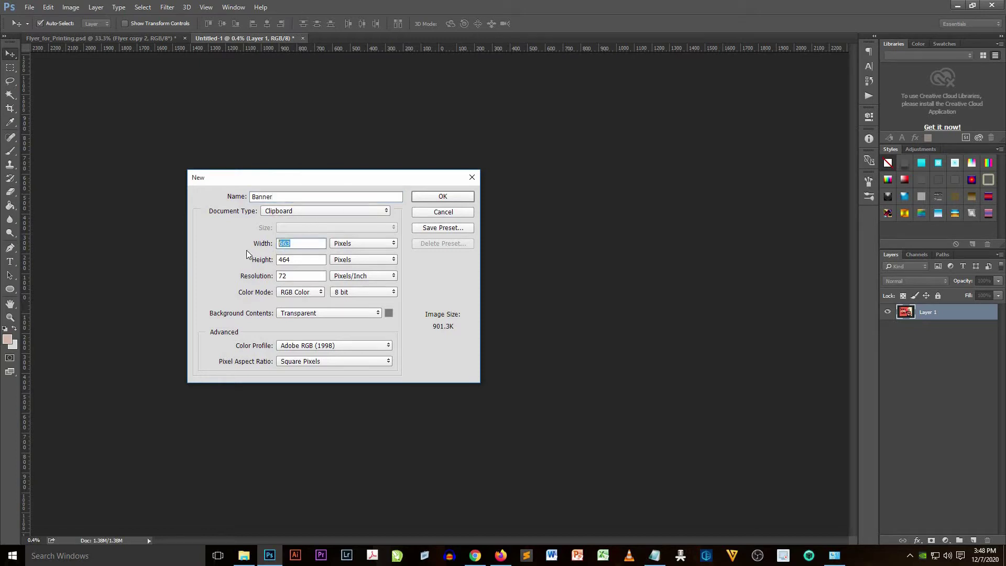
{"action": "type", "text": "664"}
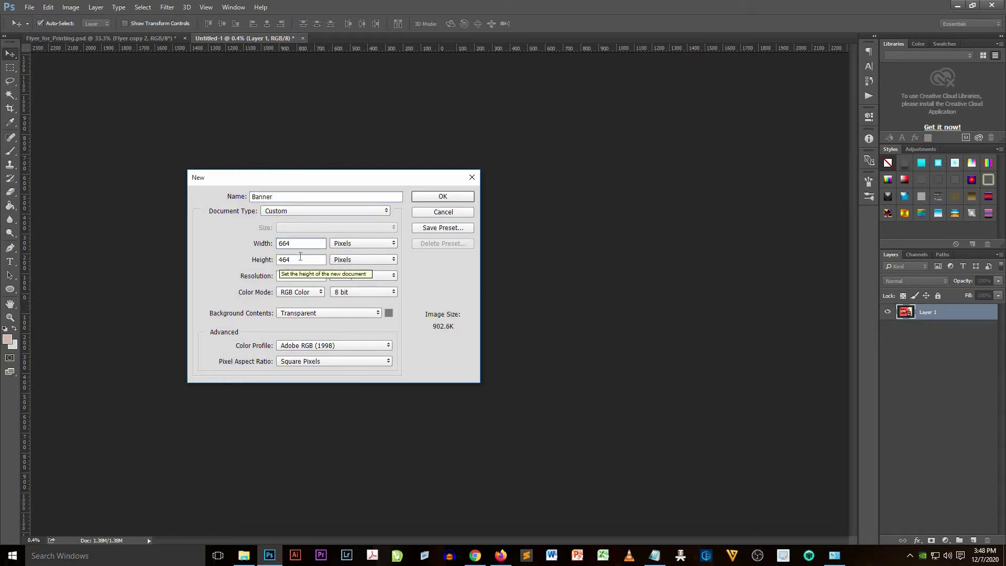
{"action": "key", "text": "Tab"}
{"action": "type", "text": "464"}
{"action": "left_click", "coordinate": [296, 280]}
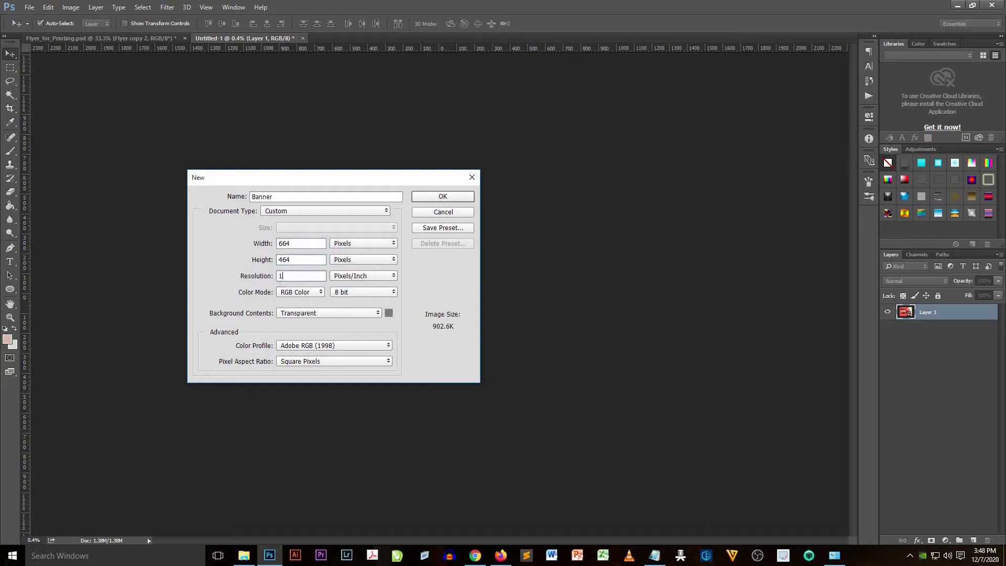
{"action": "left_click", "coordinate": [445, 198]}
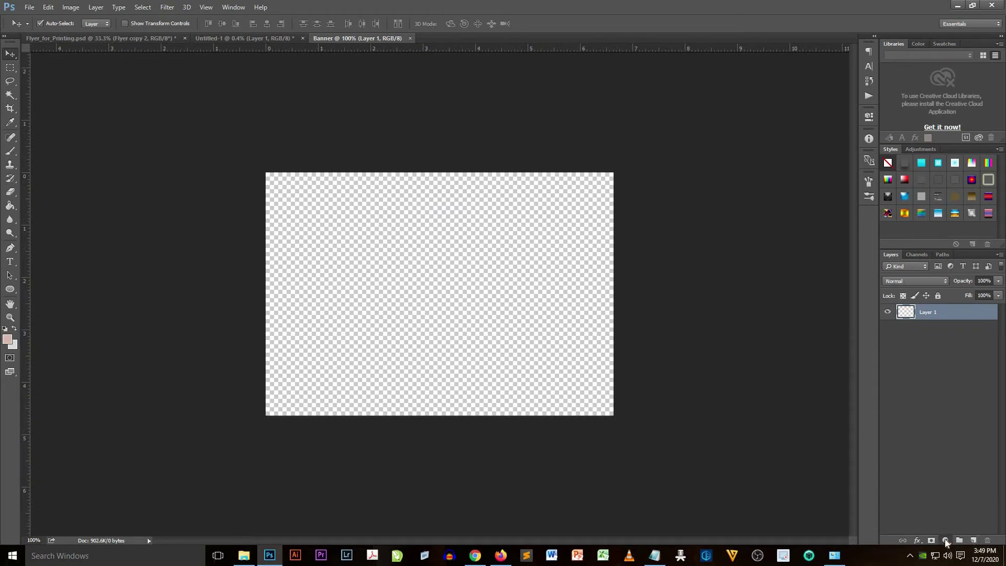
Step: Add a Solid Color fill layer set to pure white
{"action": "left_click", "coordinate": [946, 540]}
{"action": "left_click", "coordinate": [944, 317]}
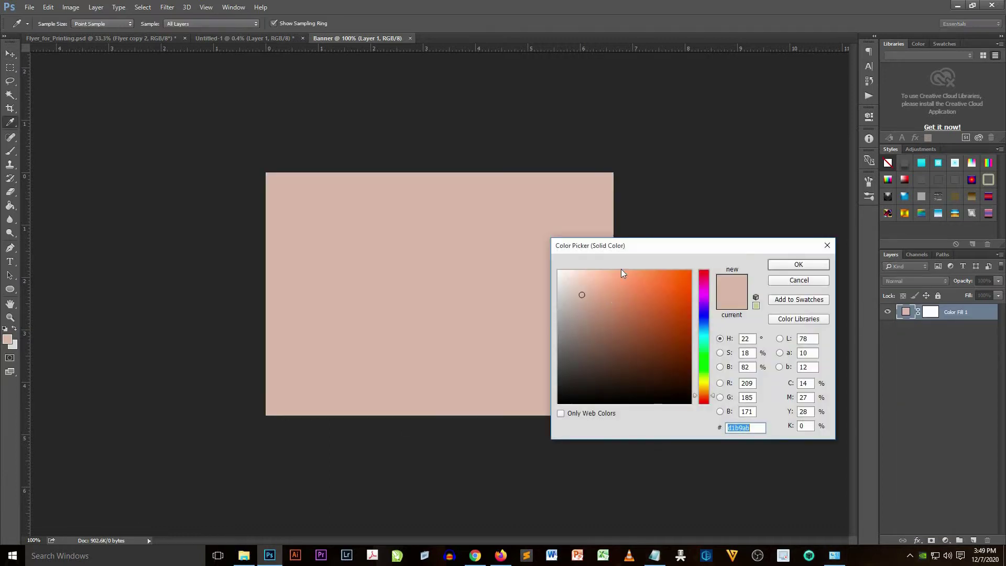
{"action": "left_click_drag", "start_coordinate": [597, 283], "coordinate": [558, 270]}
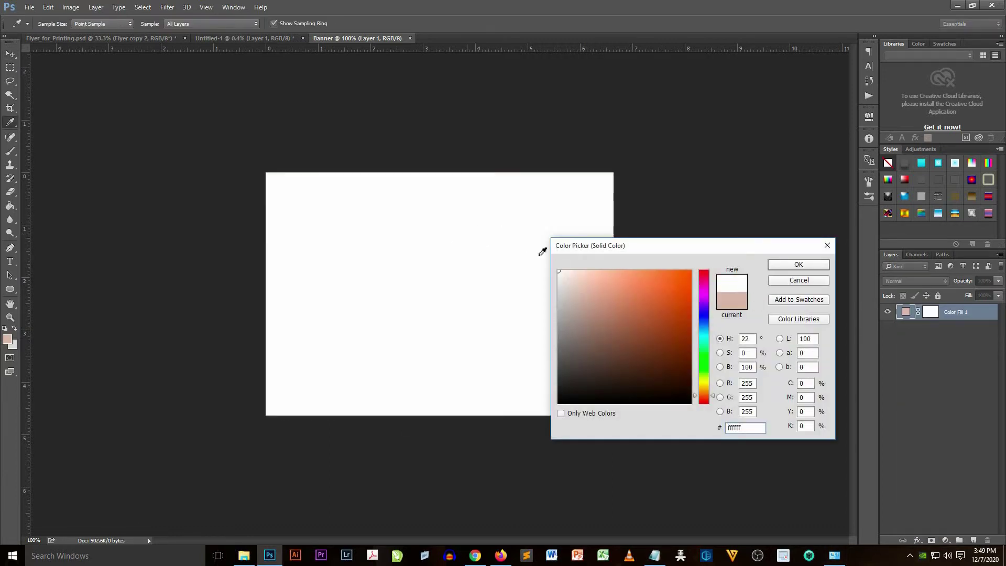
{"action": "left_click", "coordinate": [798, 265]}
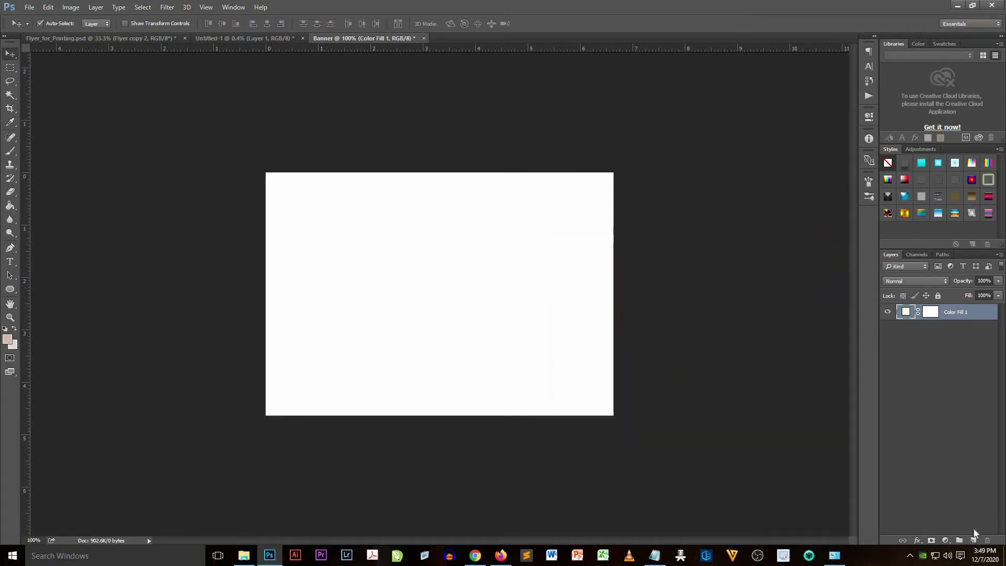
Step: Add a new layer and fill the whole canvas with light pink using the Paint Bucket
{"action": "left_click", "coordinate": [974, 540]}
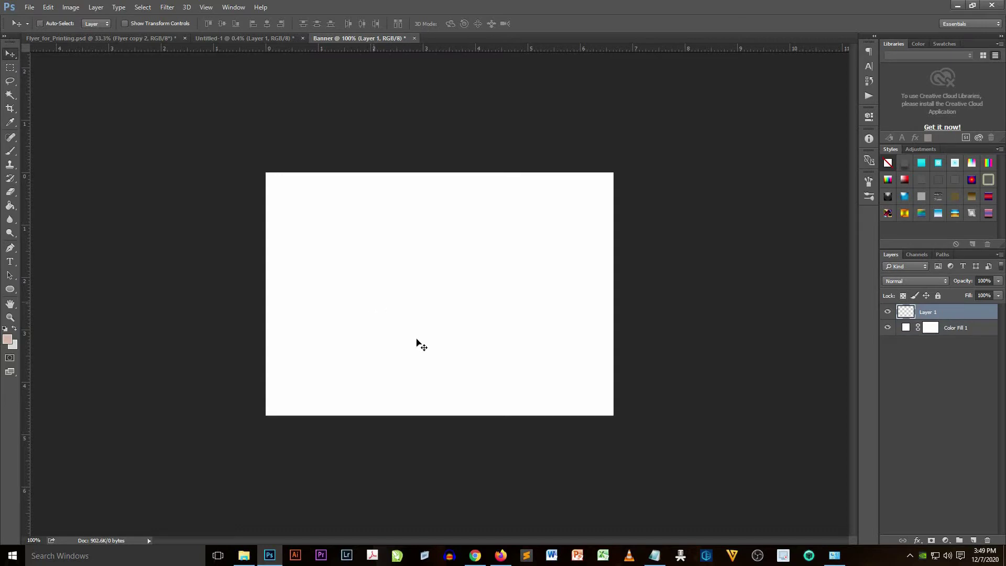
{"action": "key", "text": "ctrl+a"}
{"action": "key", "text": "ctrl+d"}
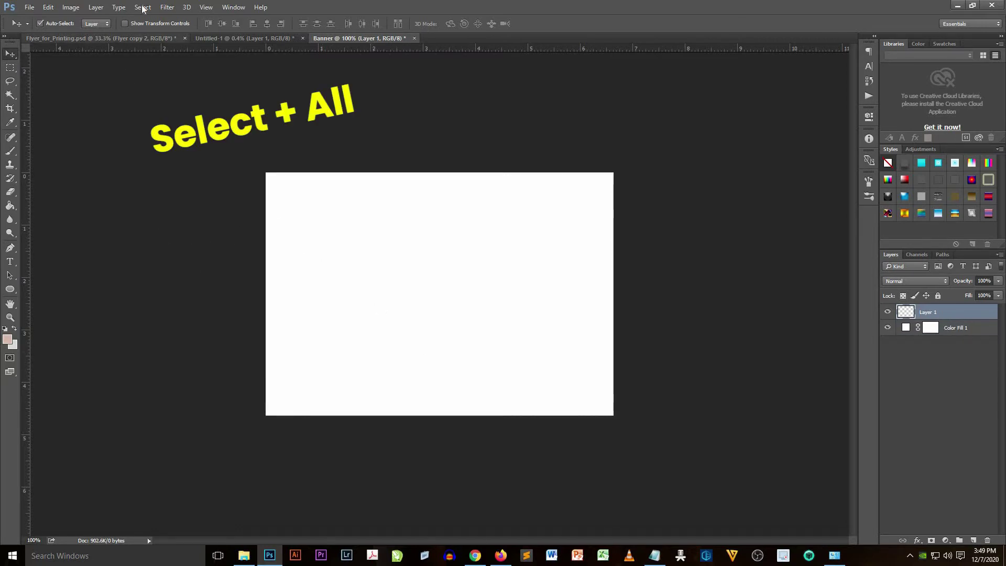
{"action": "left_click", "coordinate": [142, 7]}
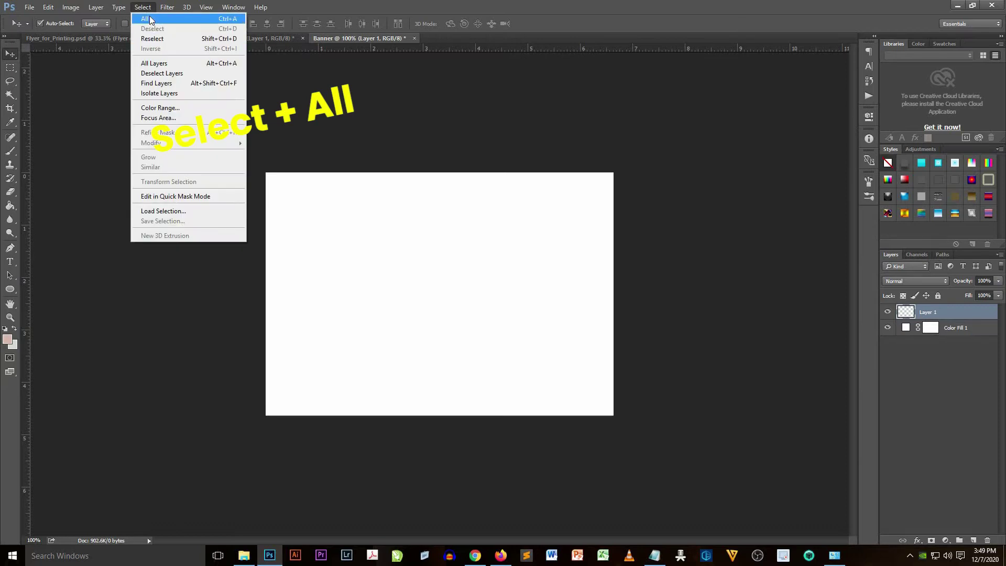
{"action": "left_click", "coordinate": [145, 18]}
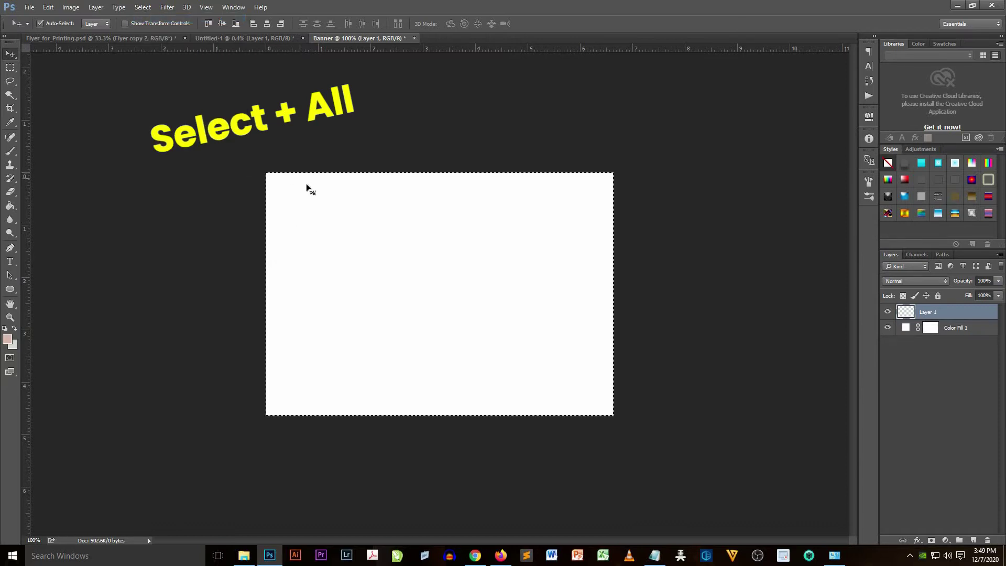
{"action": "left_click", "coordinate": [11, 206]}
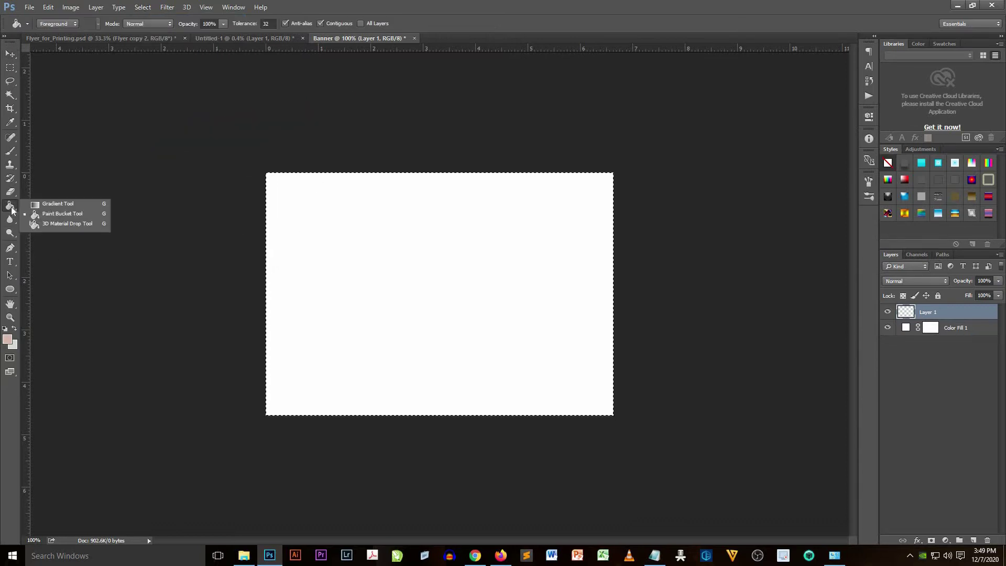
{"action": "left_click", "coordinate": [61, 213]}
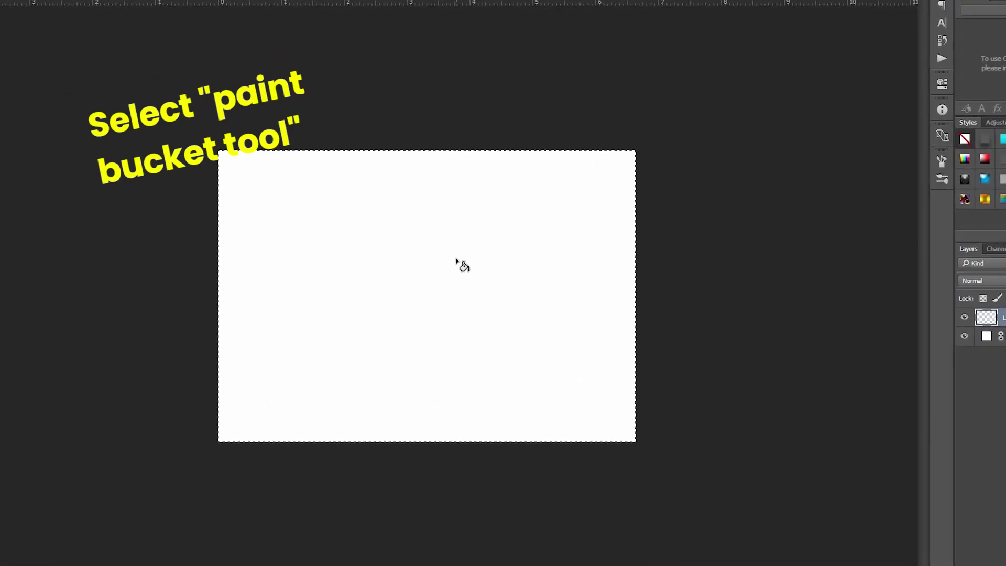
{"action": "left_click", "coordinate": [464, 264]}
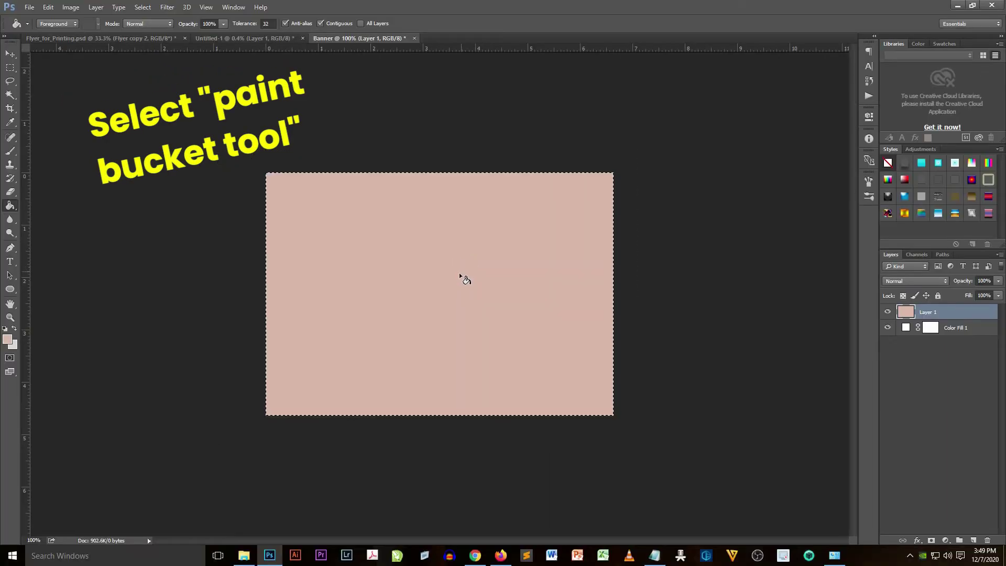
Step: Deselect the canvas and show Move tool transform controls around the pink layer
{"action": "left_click", "coordinate": [142, 7]}
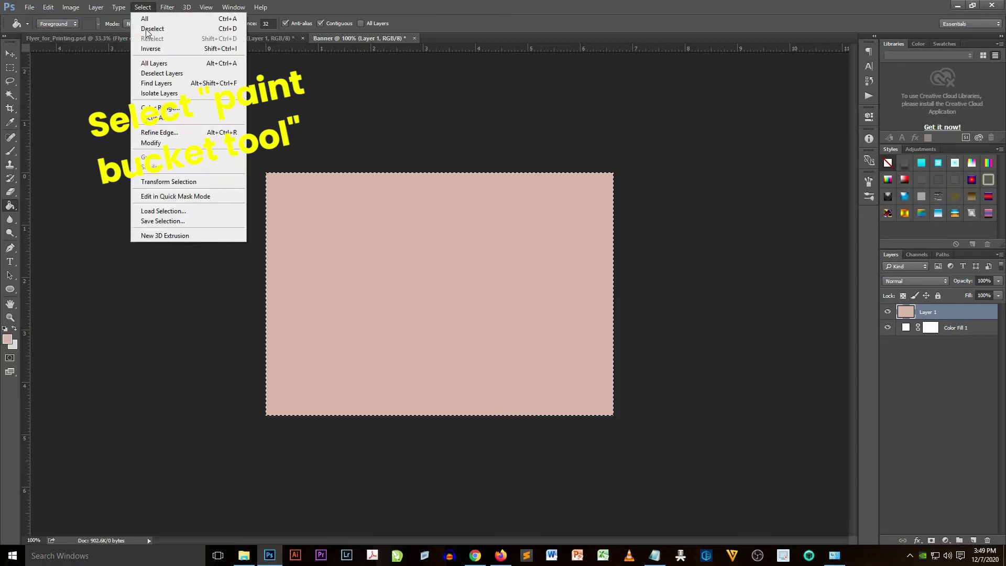
{"action": "left_click", "coordinate": [152, 28]}
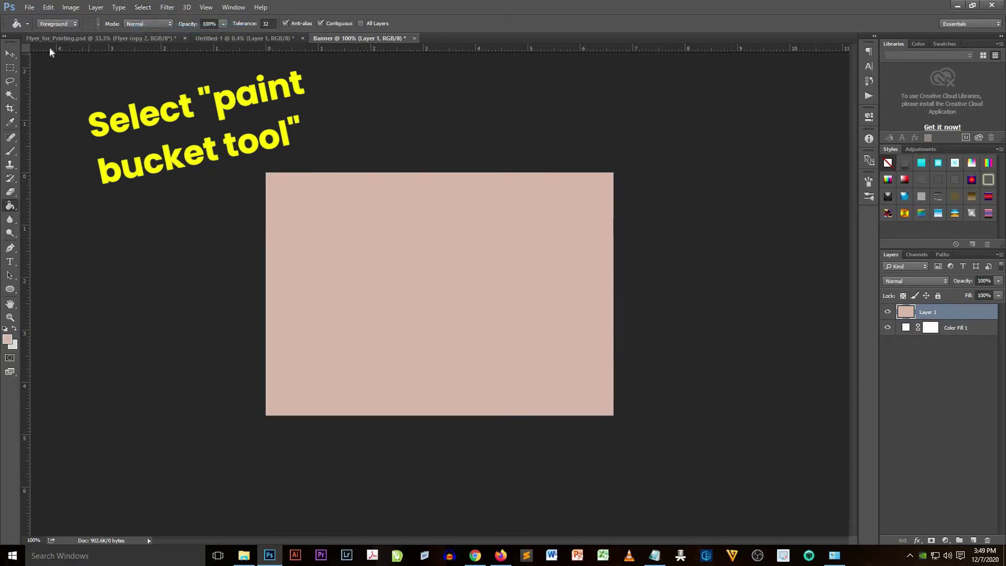
{"action": "left_click", "coordinate": [10, 54]}
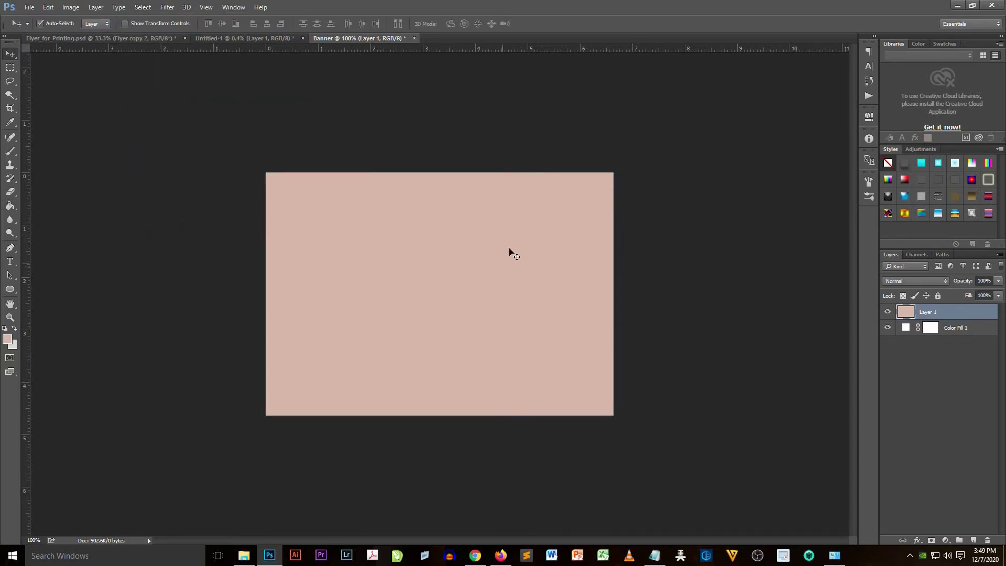
{"action": "left_click", "coordinate": [125, 24]}
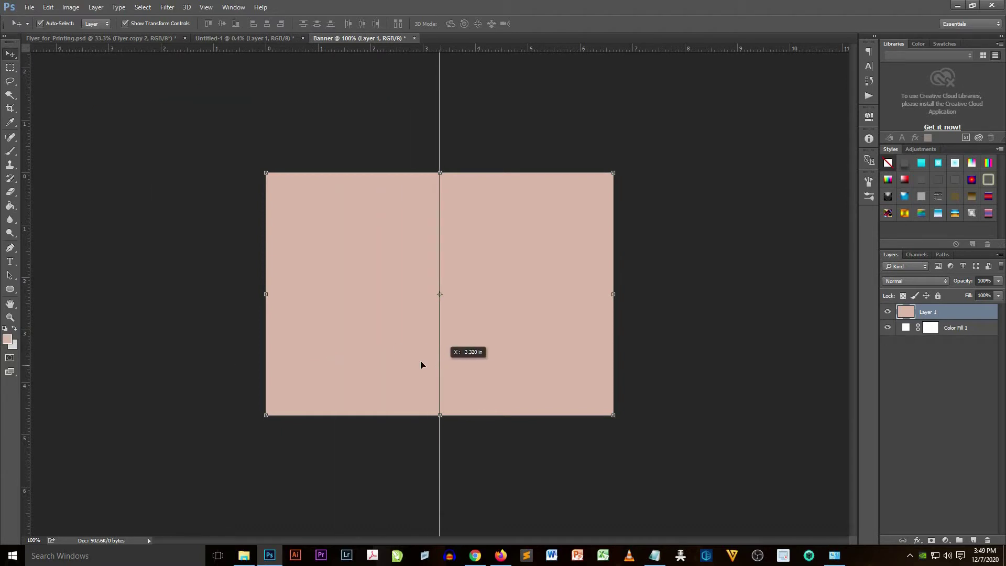
Step: Drag six guides: both centre lines plus the pink layer's left, right, top and bottom edges
{"action": "left_click_drag", "start_coordinate": [44, 349], "coordinate": [424, 363]}
{"action": "left_click_drag", "start_coordinate": [483, 51], "coordinate": [540, 294]}
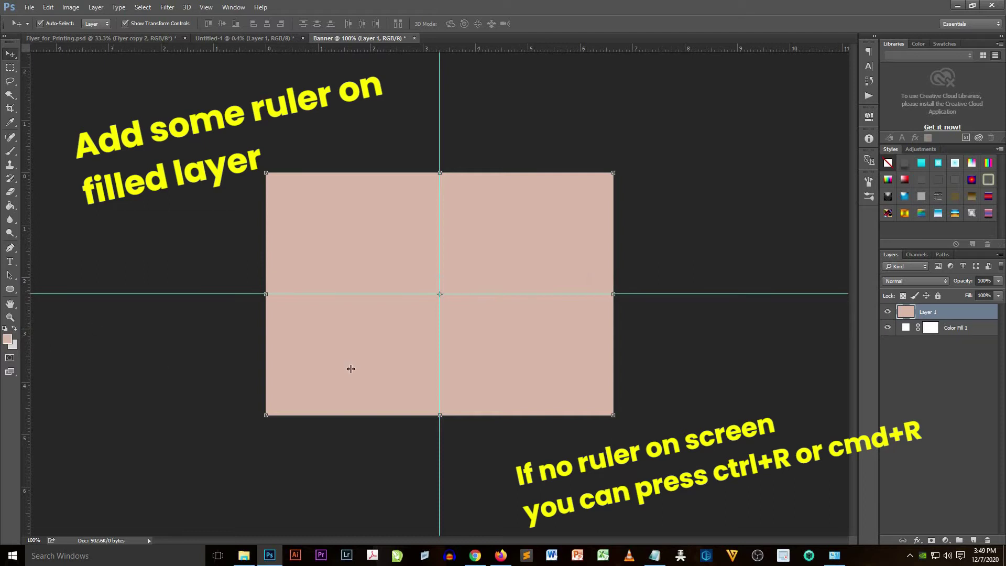
{"action": "left_click_drag", "start_coordinate": [163, 363], "coordinate": [613, 356]}
{"action": "left_click_drag", "start_coordinate": [235, 375], "coordinate": [266, 374]}
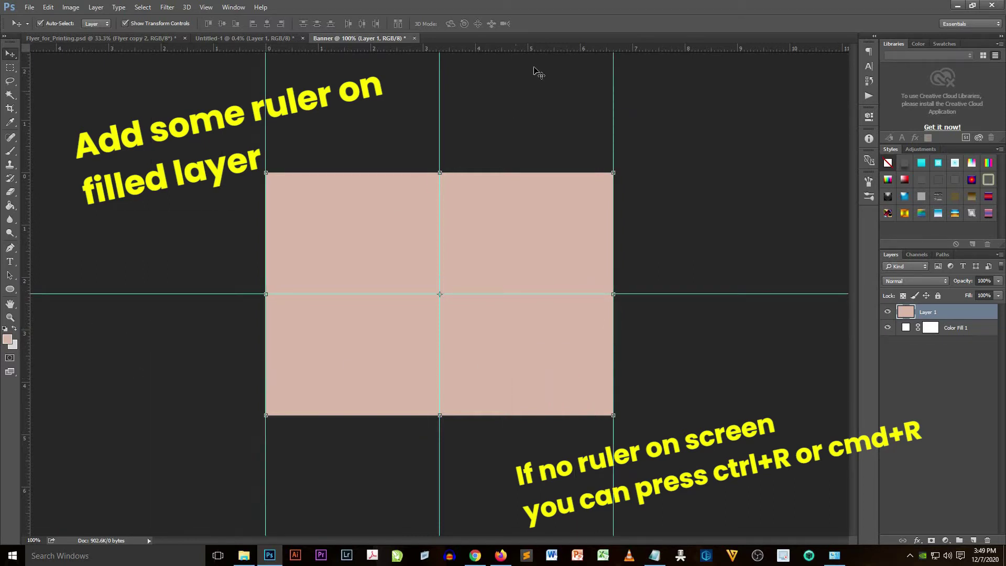
{"action": "left_click_drag", "start_coordinate": [541, 47], "coordinate": [613, 415]}
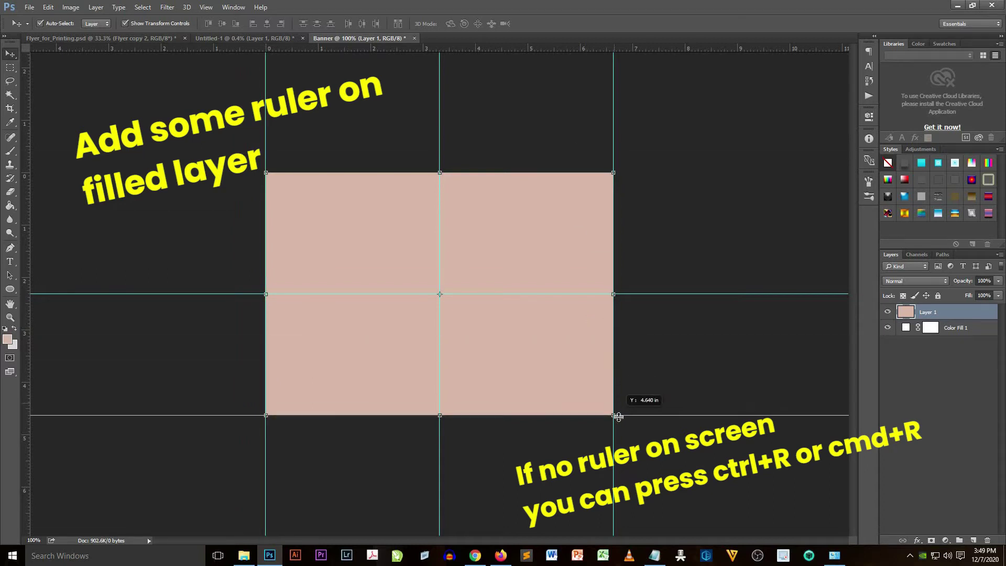
{"action": "left_click_drag", "start_coordinate": [554, 48], "coordinate": [592, 172]}
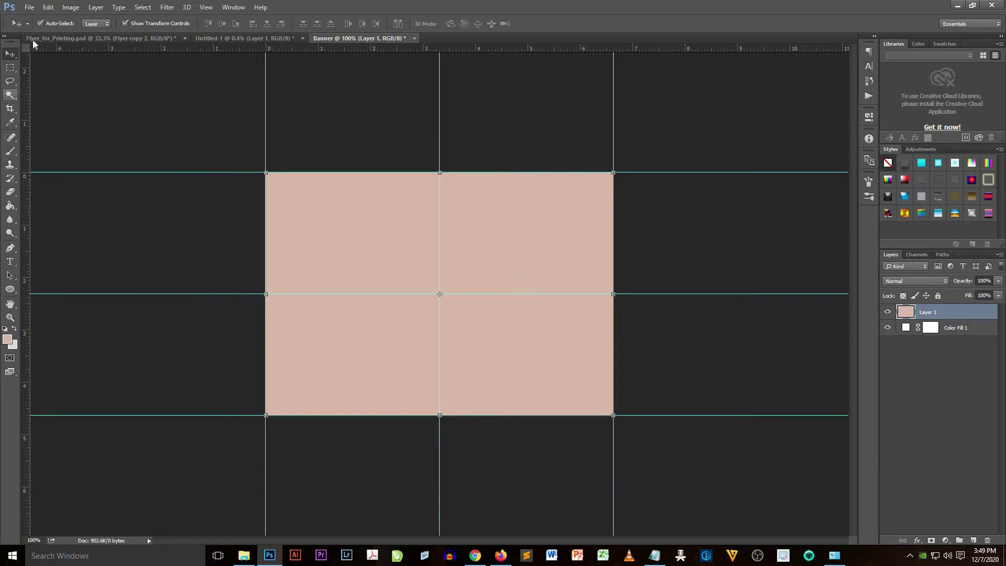
Step: Save over the existing Banner file, keeping maximum compatibility
{"action": "left_click", "coordinate": [29, 7]}
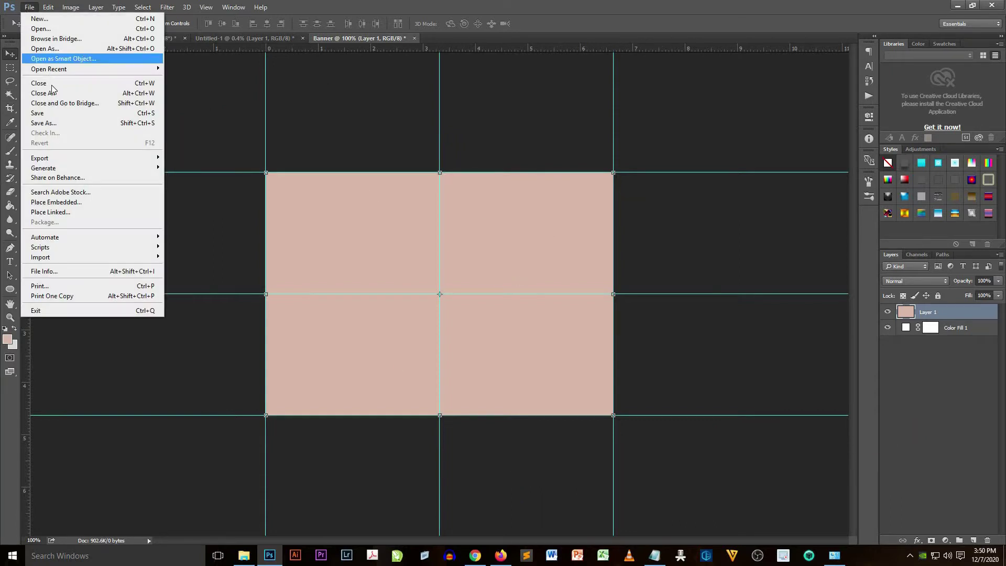
{"action": "left_click", "coordinate": [61, 112]}
{"action": "double_click", "coordinate": [118, 73]}
{"action": "left_click", "coordinate": [521, 278]}
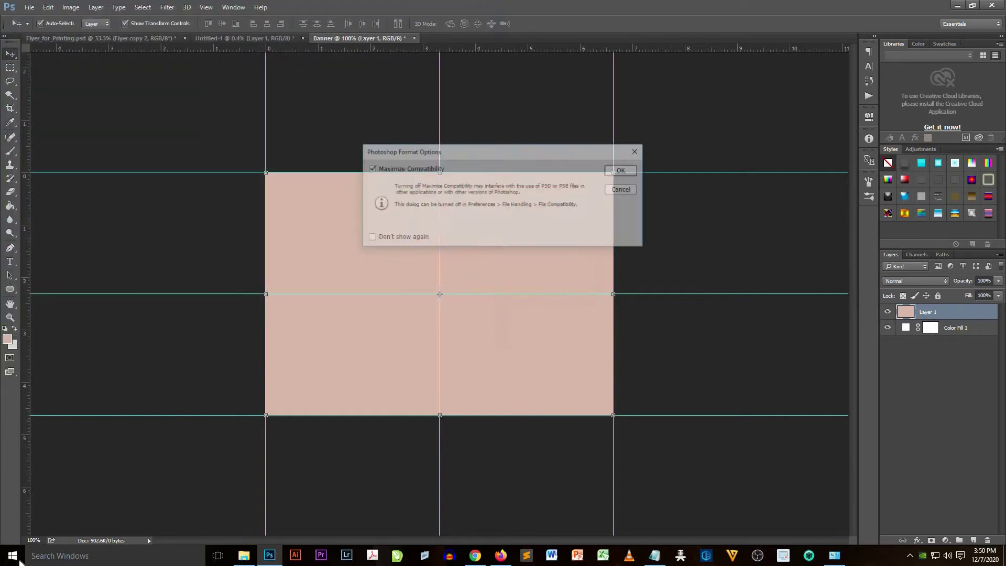
{"action": "left_click", "coordinate": [635, 171]}
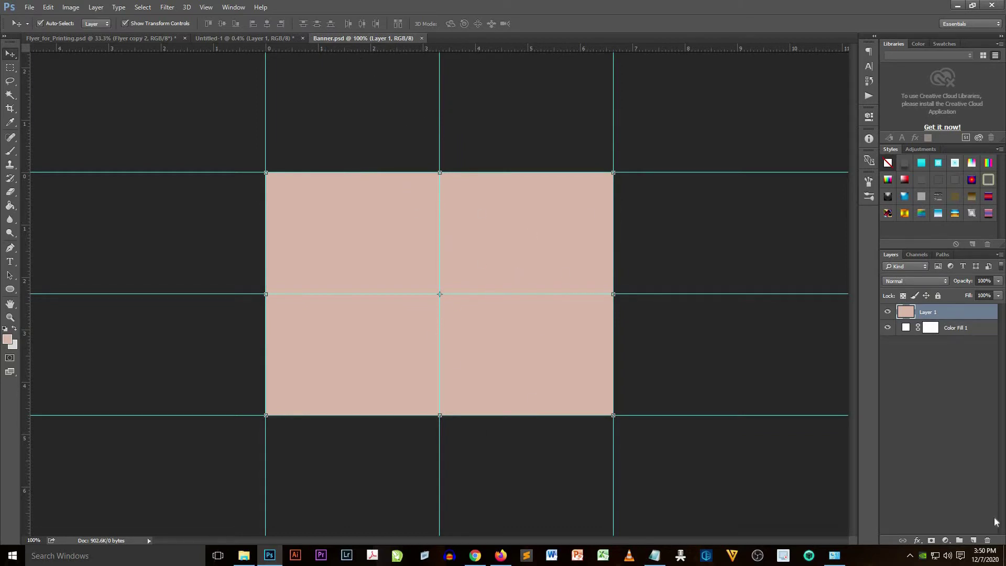
Step: Delete the pink Layer 1 and zoom out to see the whole banner
{"action": "left_click", "coordinate": [988, 540]}
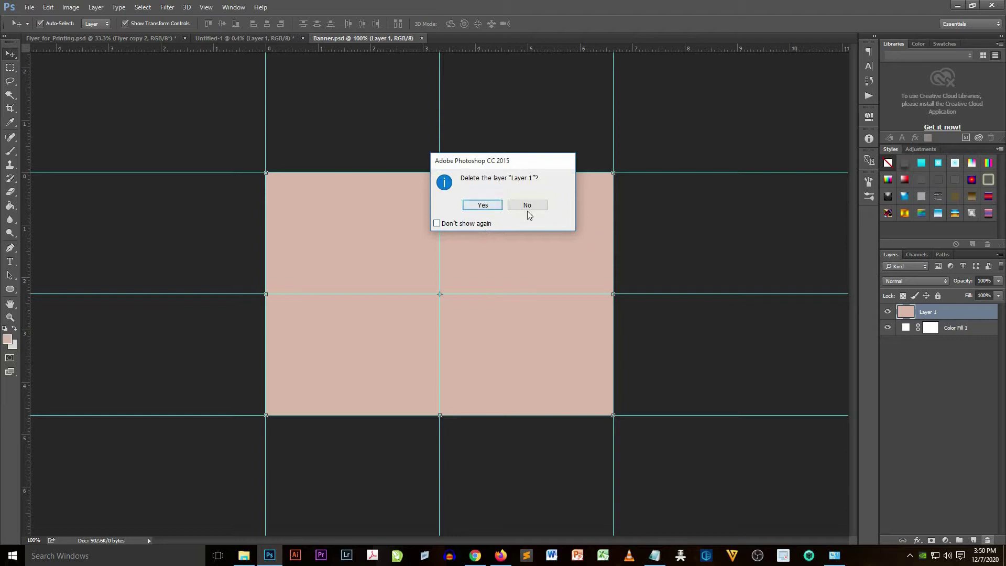
{"action": "left_click", "coordinate": [488, 208]}
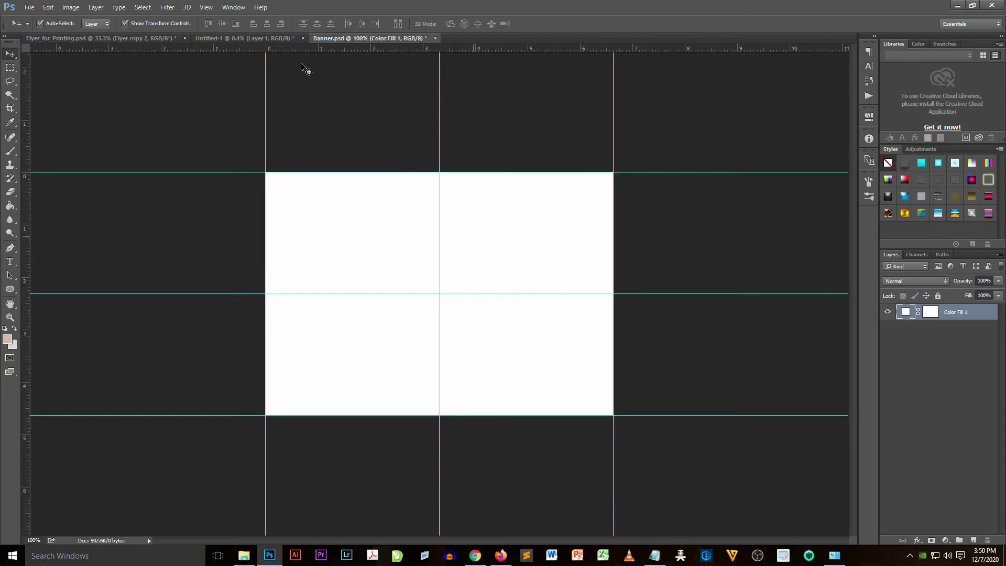
{"action": "key", "text": "ctrl+minus"}
{"action": "key", "text": "u"}
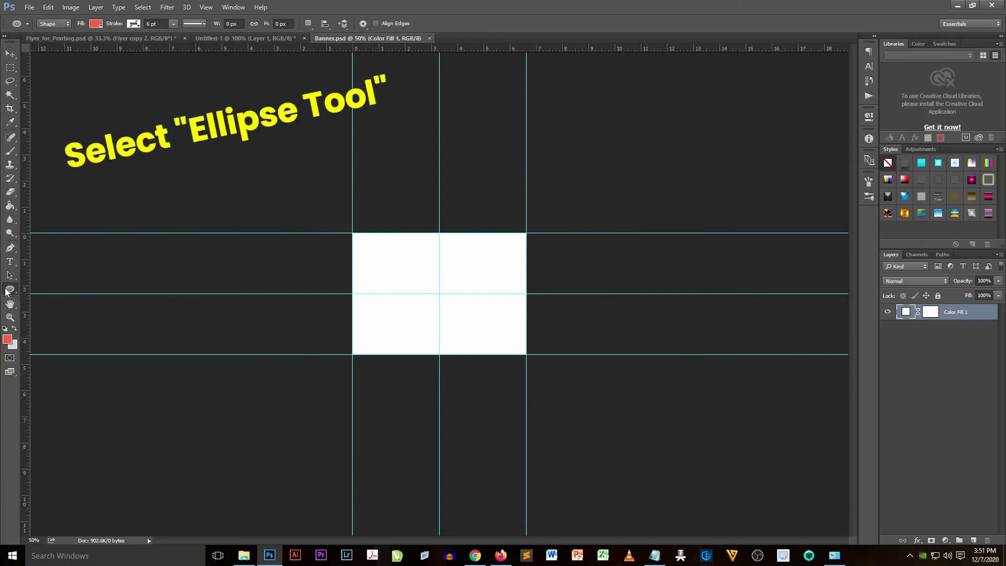
Step: Draw a large red ellipse covering the banner's right side
{"action": "right_click", "coordinate": [10, 289]}
{"action": "left_click", "coordinate": [74, 311]}
{"action": "left_click_drag", "start_coordinate": [716, 455], "coordinate": [405, 73]}
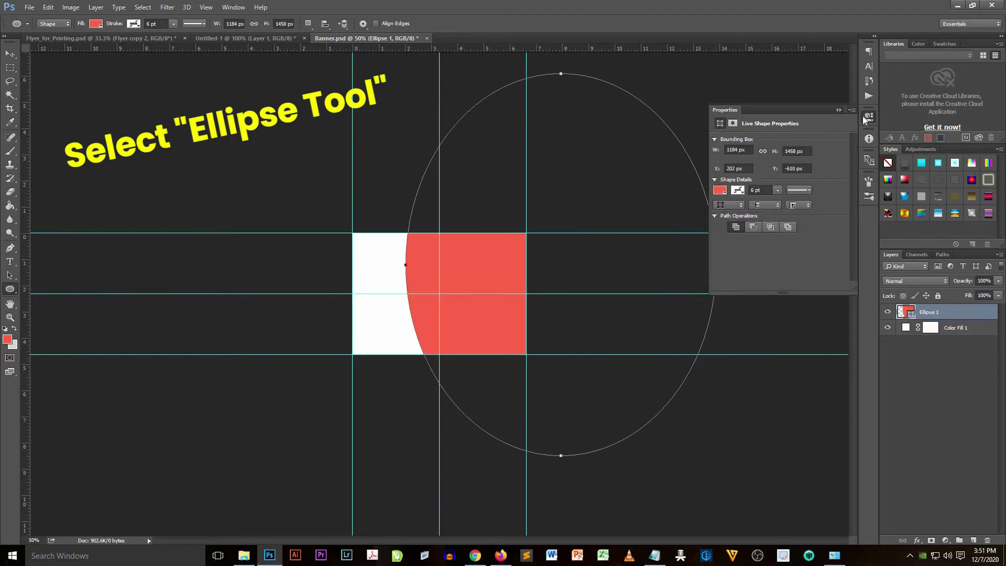
{"action": "left_click", "coordinate": [838, 110]}
Step: Hide the transform box, reset the view to 100% and hide the guides
{"action": "left_click", "coordinate": [10, 53]}
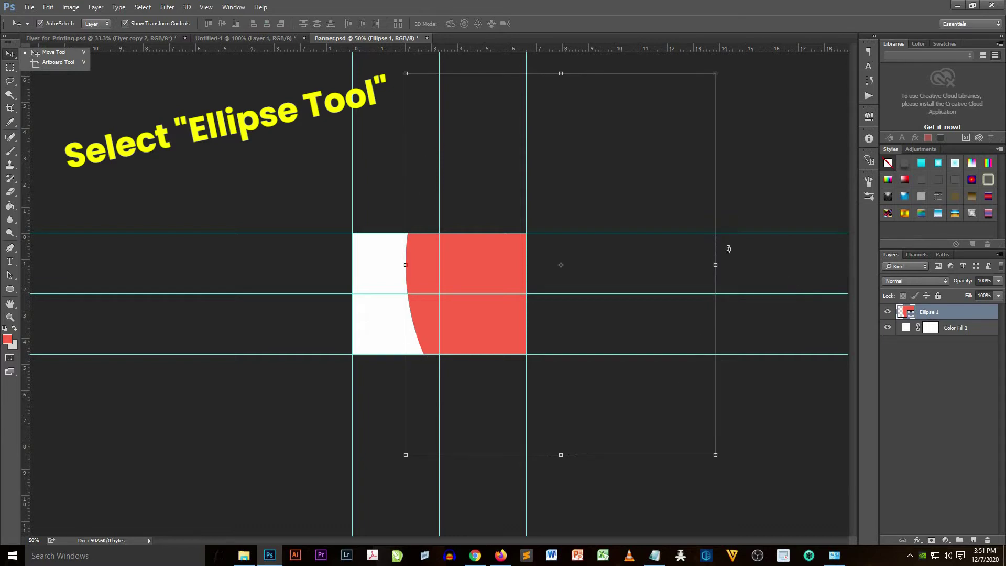
{"action": "left_click", "coordinate": [125, 23]}
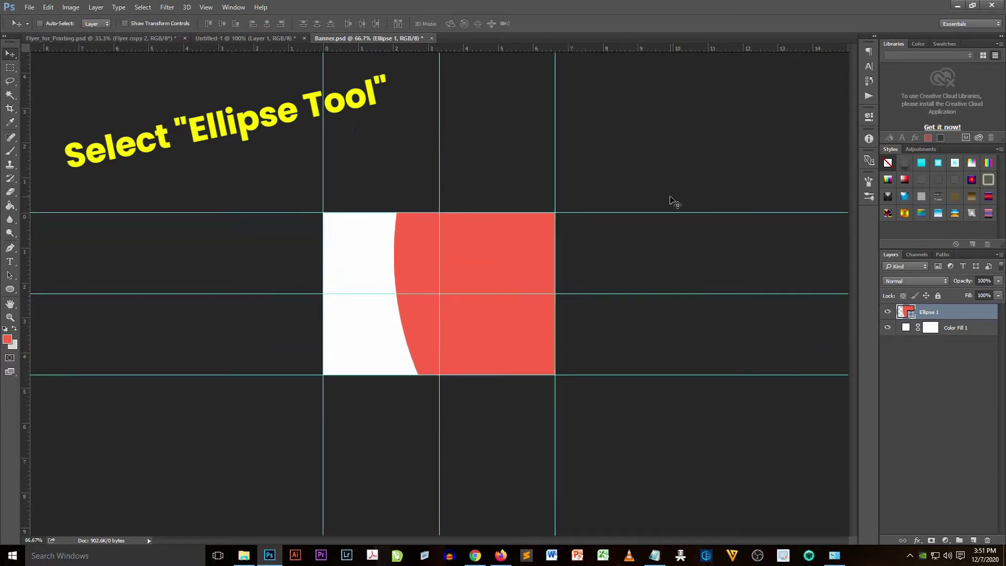
{"action": "key", "text": "ctrl+1"}
{"action": "key", "text": "ctrl+plus"}
{"action": "key", "text": "ctrl+minus"}
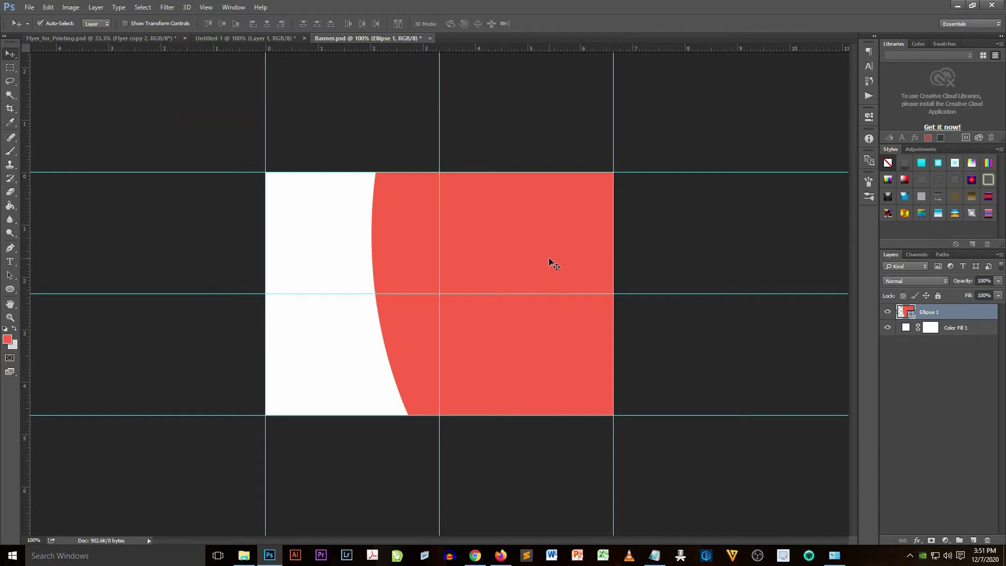
{"action": "key", "text": "ctrl+semicolon"}
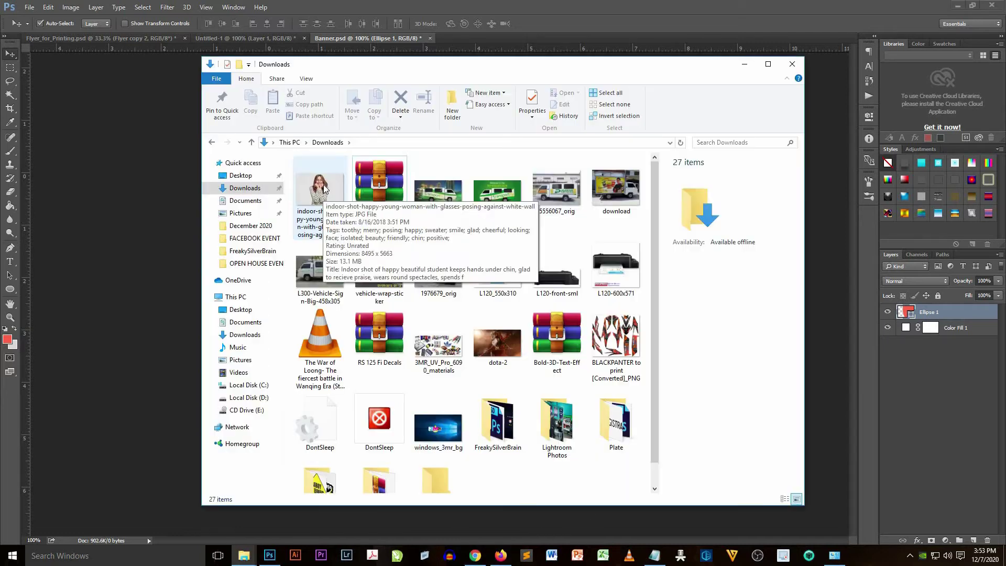
Step: Drop the smiling woman photo onto the canvas and commit the placement
{"action": "mouse_move", "coordinate": [325, 189]}
{"action": "left_mouse_down"}
{"action": "mouse_move", "coordinate": [73, 358]}
{"action": "mouse_move", "coordinate": [181, 319]}
{"action": "left_mouse_up"}
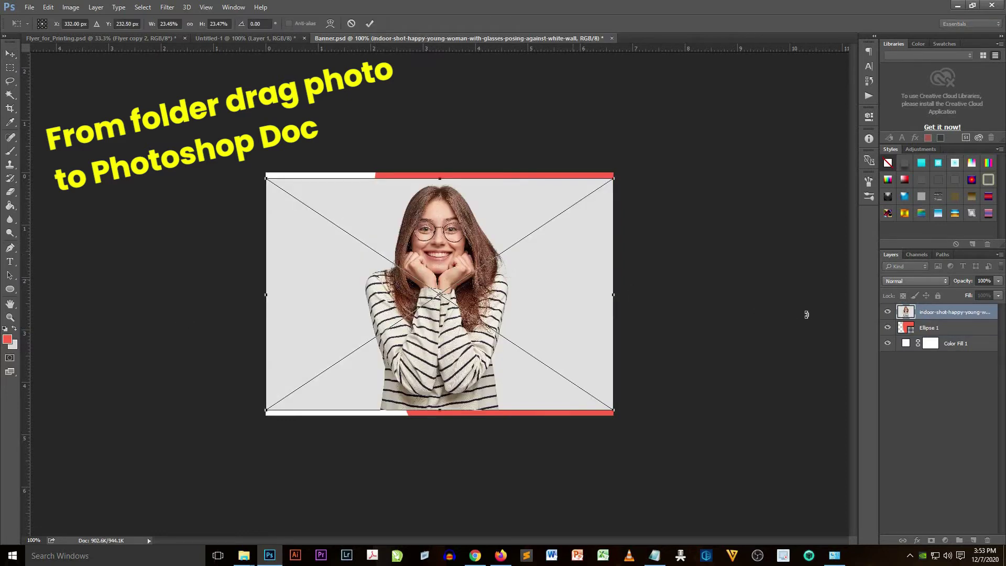
{"action": "left_click", "coordinate": [10, 54]}
{"action": "left_click", "coordinate": [500, 206]}
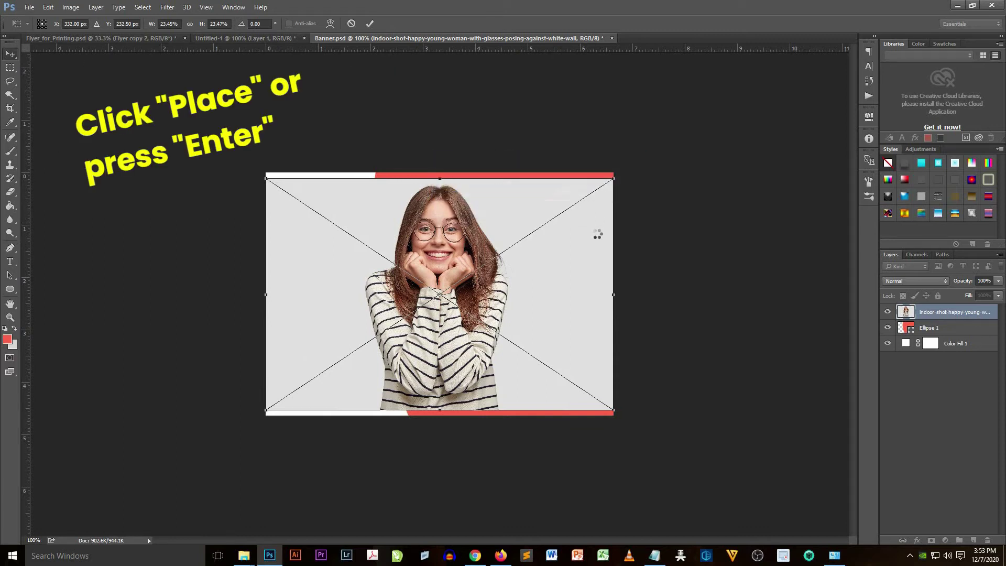
{"action": "key", "text": "Return"}
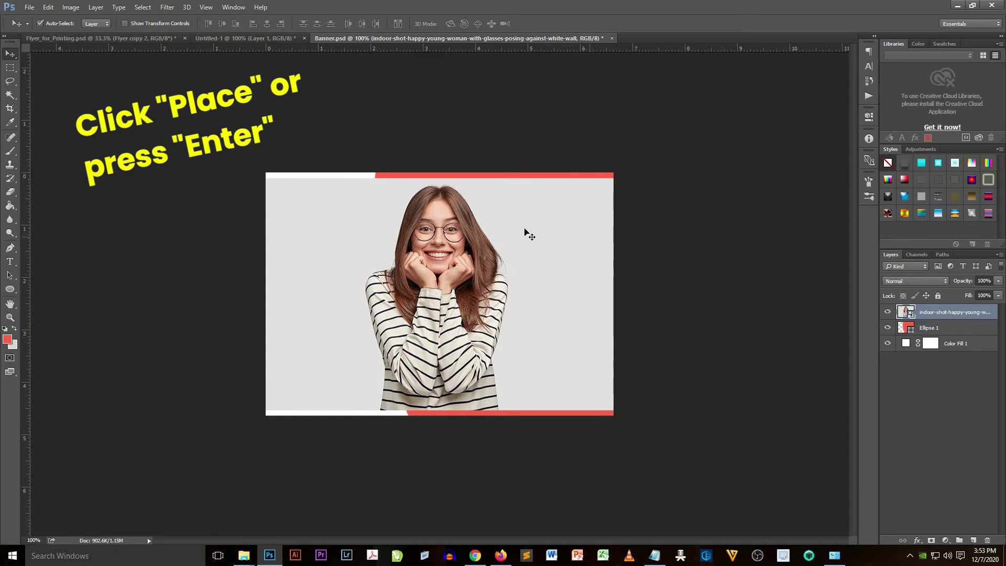
Step: Scale the photo down and shift it left and down over the red shape
{"action": "key", "text": "ctrl"}
{"action": "key", "text": "ctrl+t"}
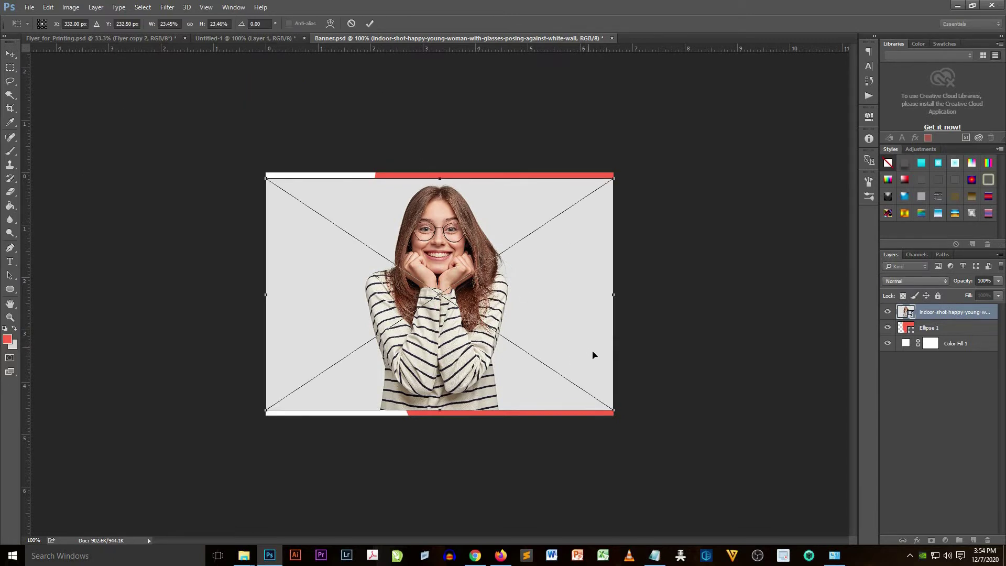
{"action": "mouse_move", "coordinate": [551, 391]}
{"action": "left_mouse_down"}
{"action": "mouse_move", "coordinate": [537, 410]}
{"action": "mouse_move", "coordinate": [554, 419]}
{"action": "left_mouse_up"}
{"action": "left_click_drag", "start_coordinate": [511, 299], "coordinate": [467, 316]}
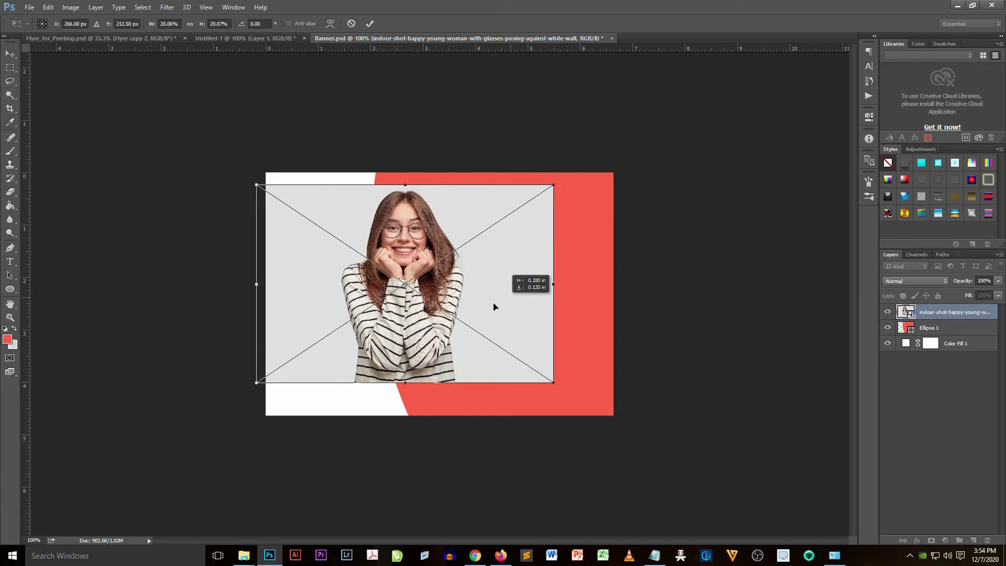
{"action": "left_click_drag", "start_coordinate": [518, 366], "coordinate": [518, 365]}
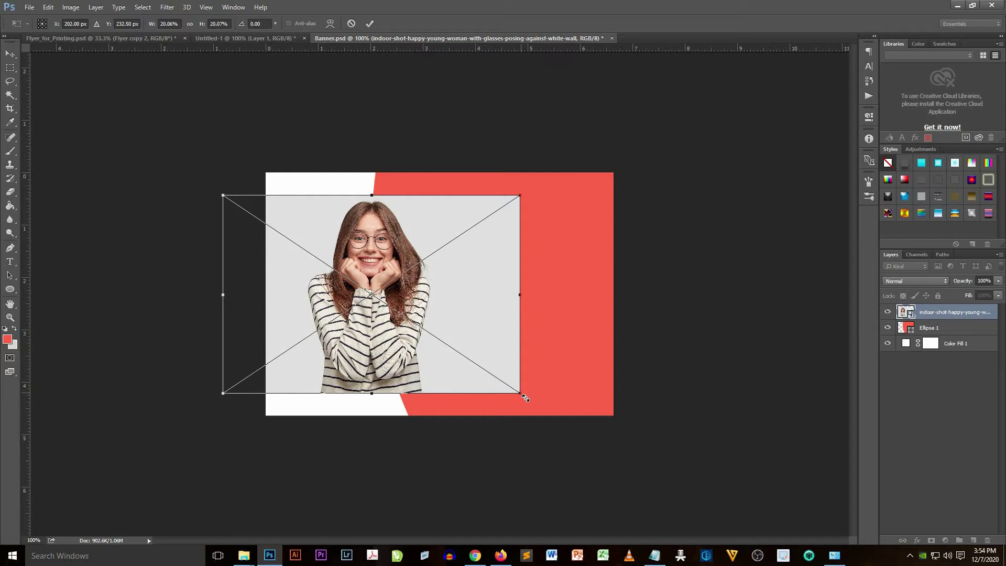
{"action": "left_click_drag", "start_coordinate": [525, 399], "coordinate": [531, 403]}
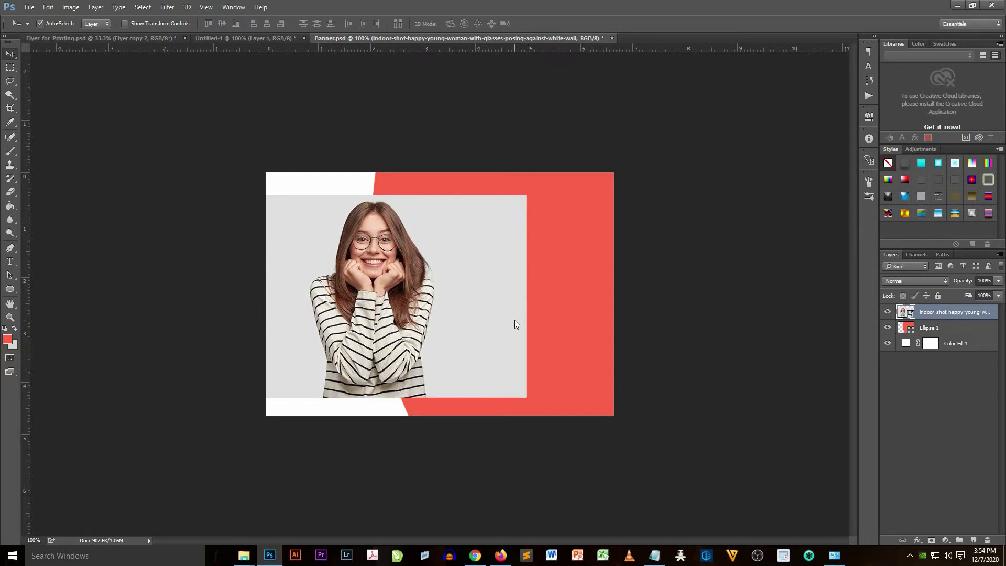
{"action": "left_click", "coordinate": [927, 328]}
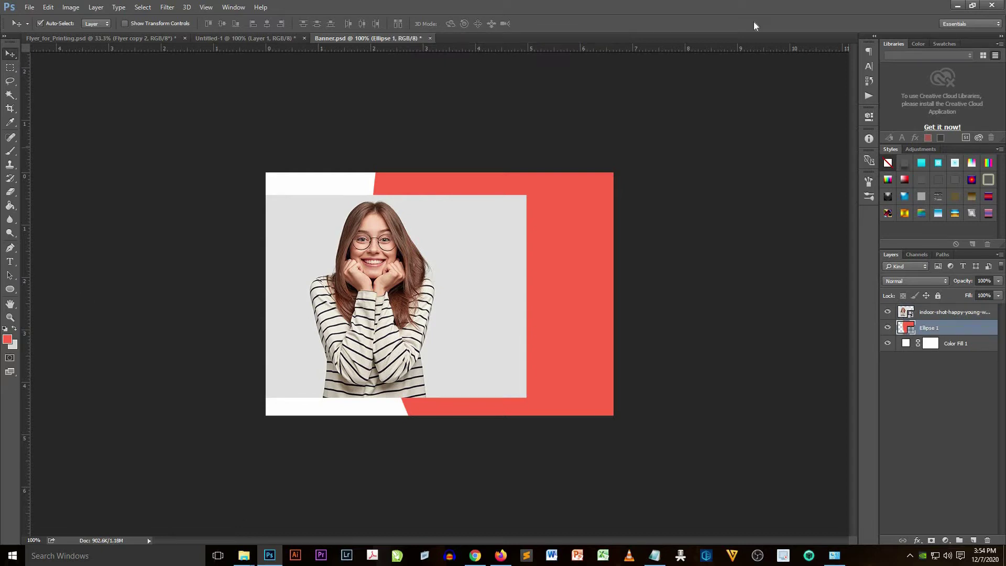
{"action": "key", "text": "u"}
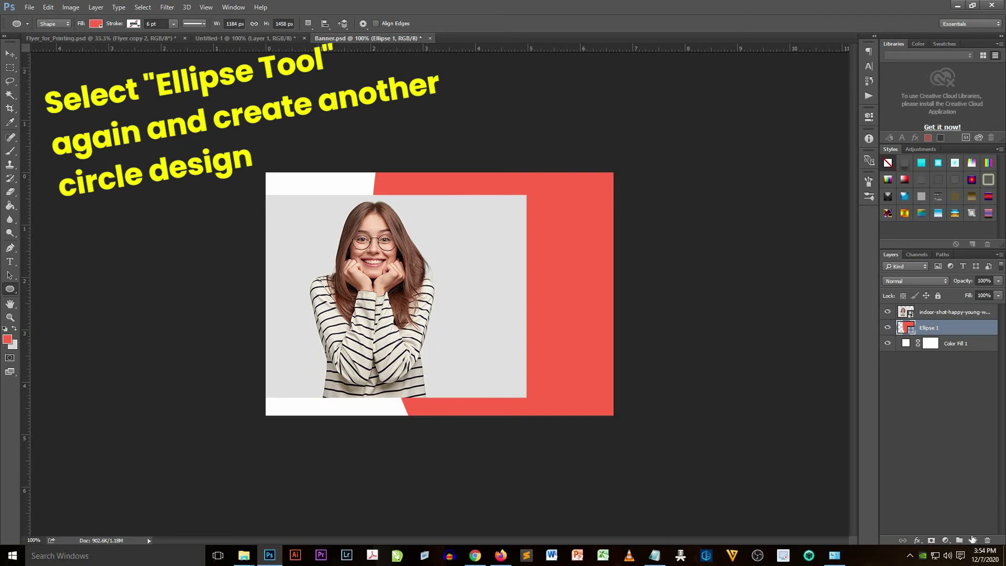
Step: Draw a wide ellipse across the banner's bottom and move Ellipse 2 above the photo
{"action": "left_click", "coordinate": [973, 540]}
{"action": "right_click", "coordinate": [7, 290]}
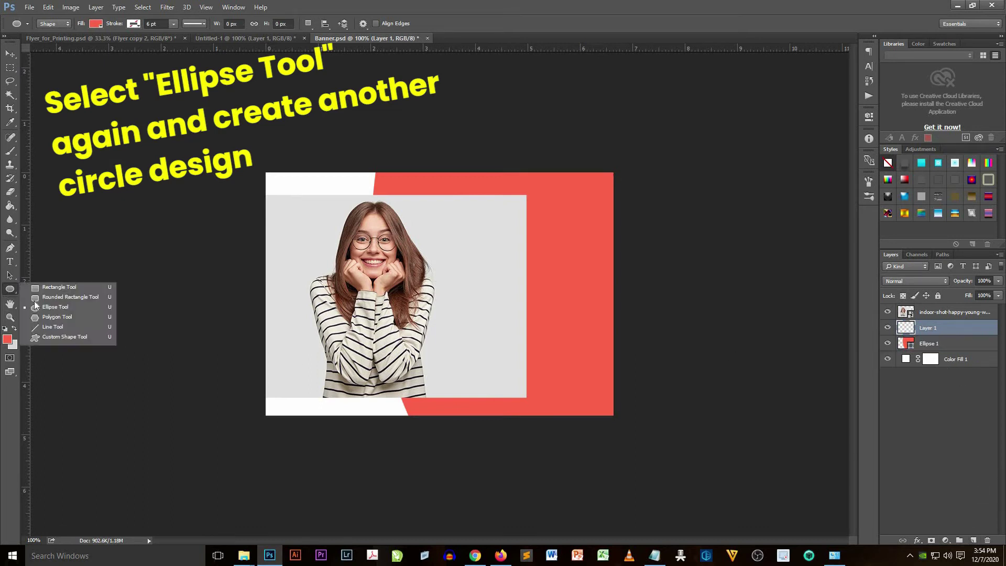
{"action": "left_click", "coordinate": [42, 314]}
{"action": "left_click_drag", "start_coordinate": [320, 397], "coordinate": [147, 362]}
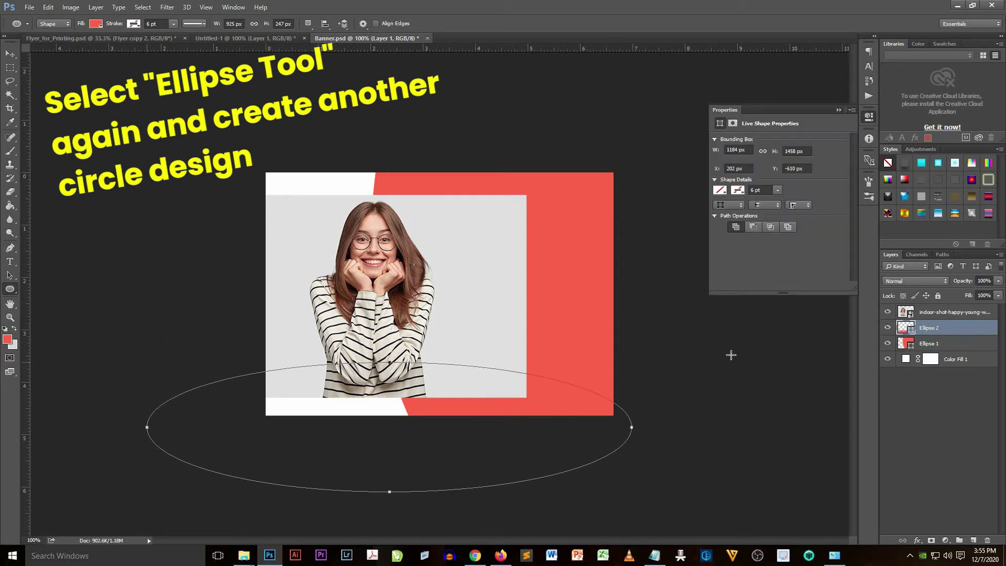
{"action": "left_click", "coordinate": [928, 337]}
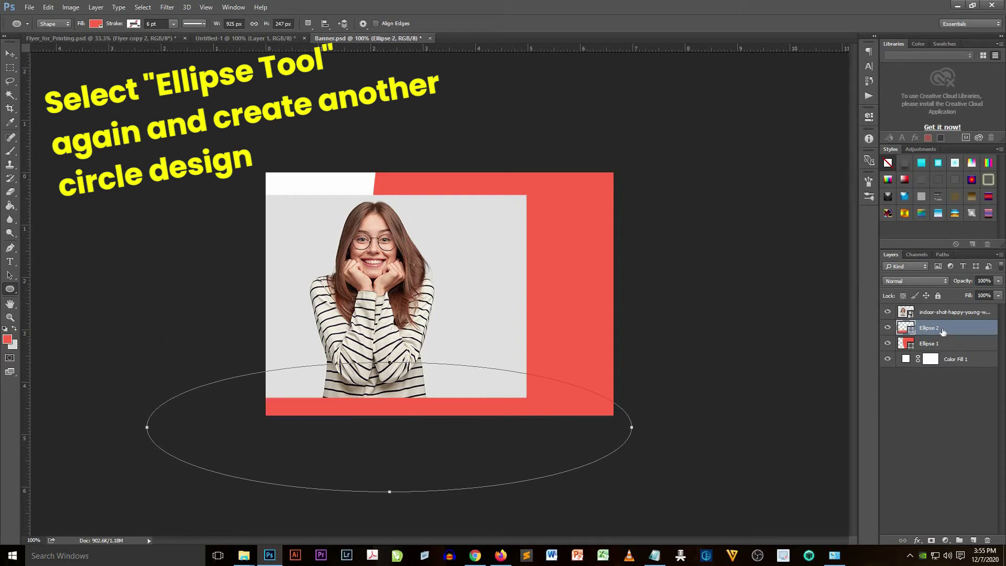
{"action": "left_click_drag", "start_coordinate": [941, 322], "coordinate": [942, 309]}
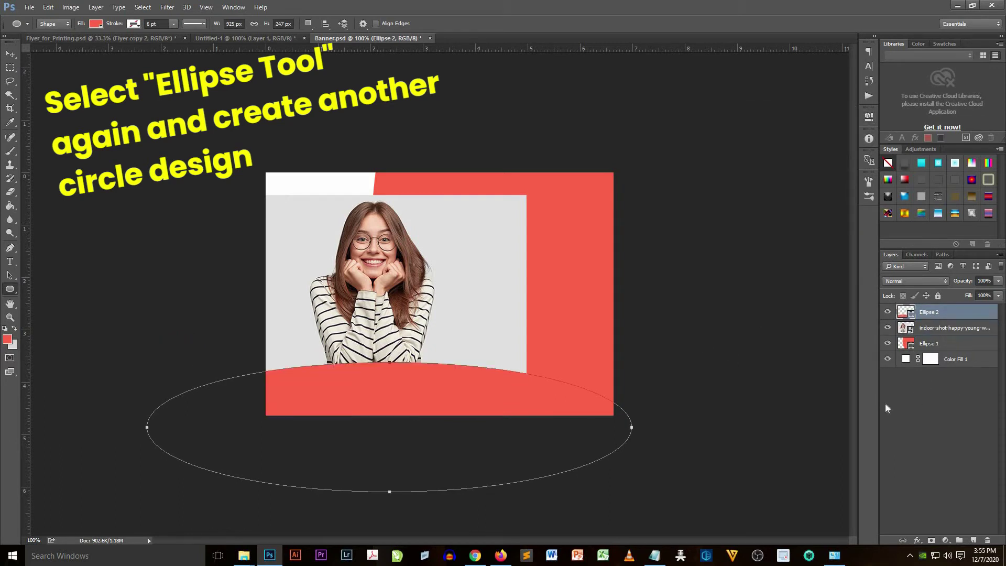
Step: Rotate Ellipse 2 about 12° and shift it to the left
{"action": "left_click", "coordinate": [10, 54]}
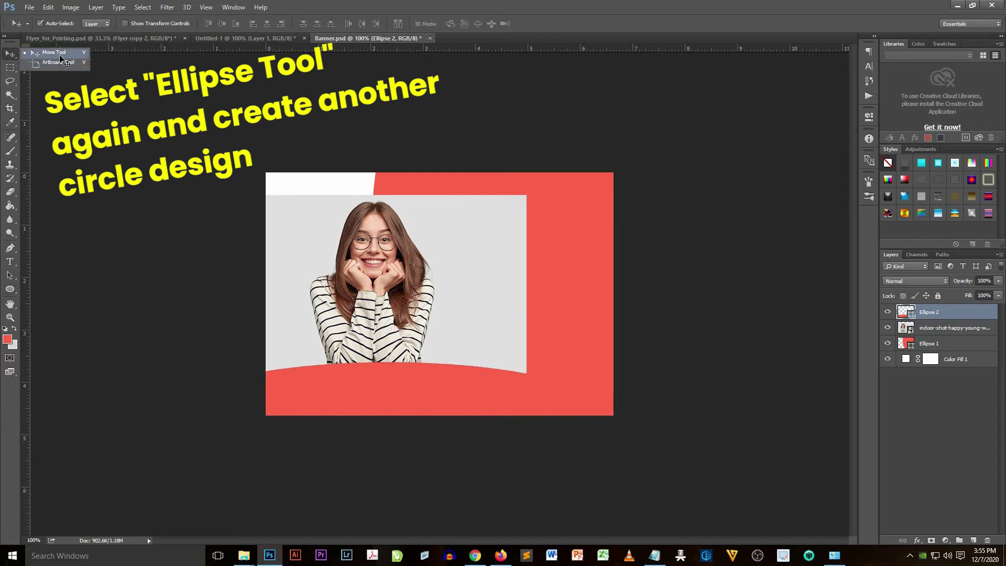
{"action": "key", "text": "ctrl+t"}
{"action": "mouse_move", "coordinate": [714, 373]}
{"action": "left_mouse_down"}
{"action": "mouse_move", "coordinate": [719, 400]}
{"action": "mouse_move", "coordinate": [702, 439]}
{"action": "left_mouse_up"}
{"action": "left_click_drag", "start_coordinate": [513, 472], "coordinate": [463, 480]}
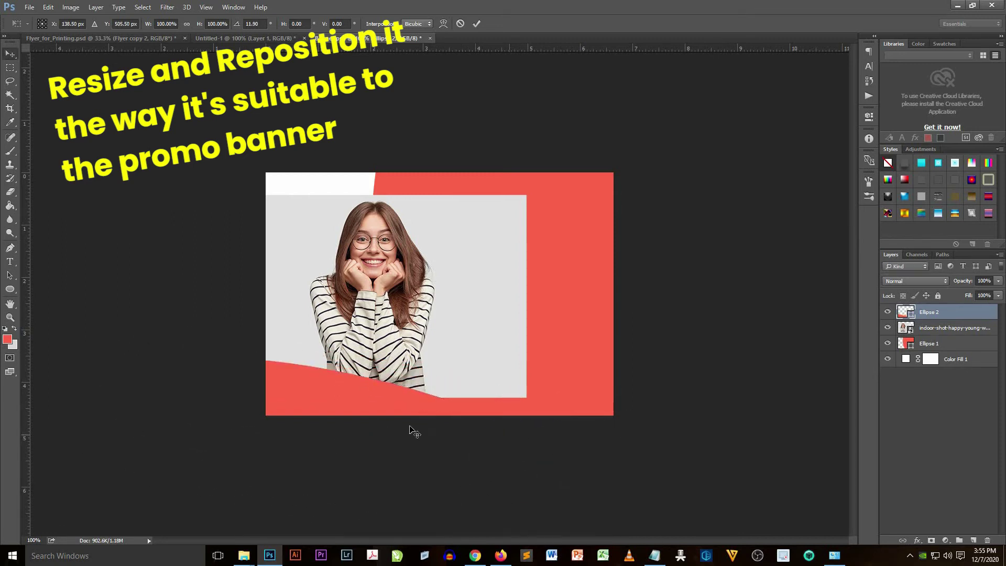
Step: Commit the rotation and recolour Ellipse 2 to light salmon pink #fd9586
{"action": "key", "text": "Return"}
{"action": "double_click", "coordinate": [903, 313]}
{"action": "mouse_move", "coordinate": [655, 290]}
{"action": "left_mouse_down"}
{"action": "mouse_move", "coordinate": [650, 300]}
{"action": "mouse_move", "coordinate": [620, 272]}
{"action": "left_mouse_up"}
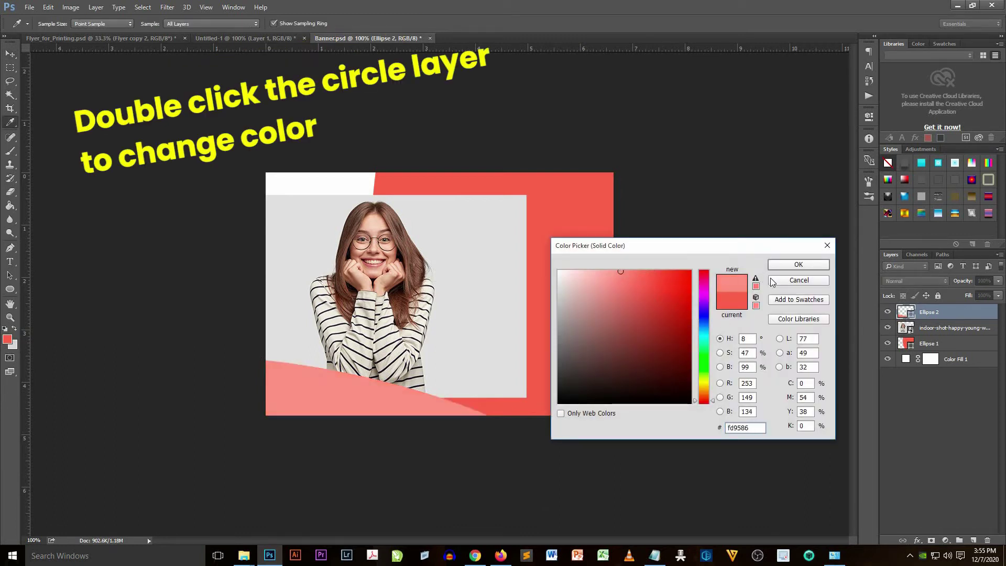
{"action": "left_click", "coordinate": [792, 264]}
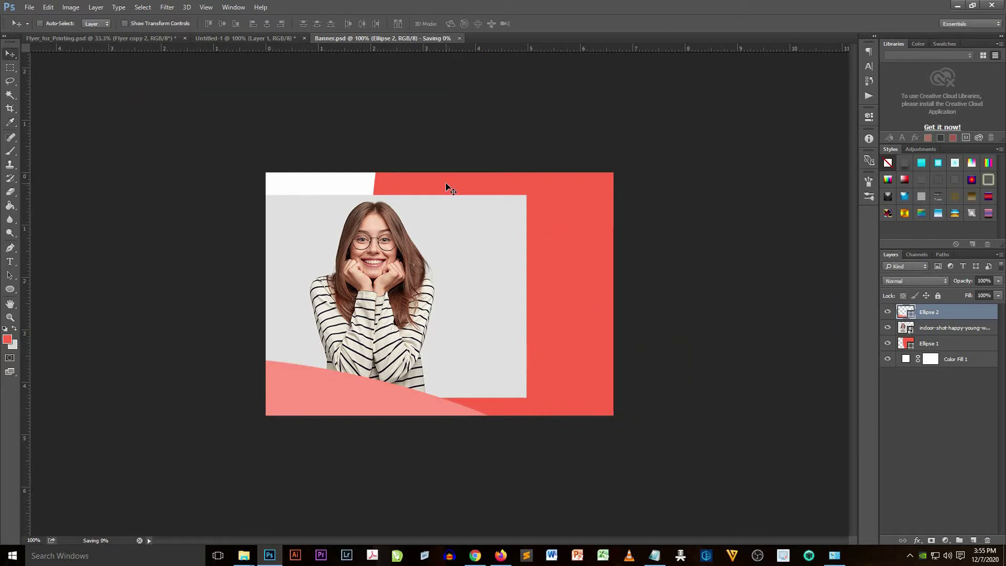
{"action": "left_click_drag", "start_coordinate": [207, 265], "coordinate": [636, 374]}
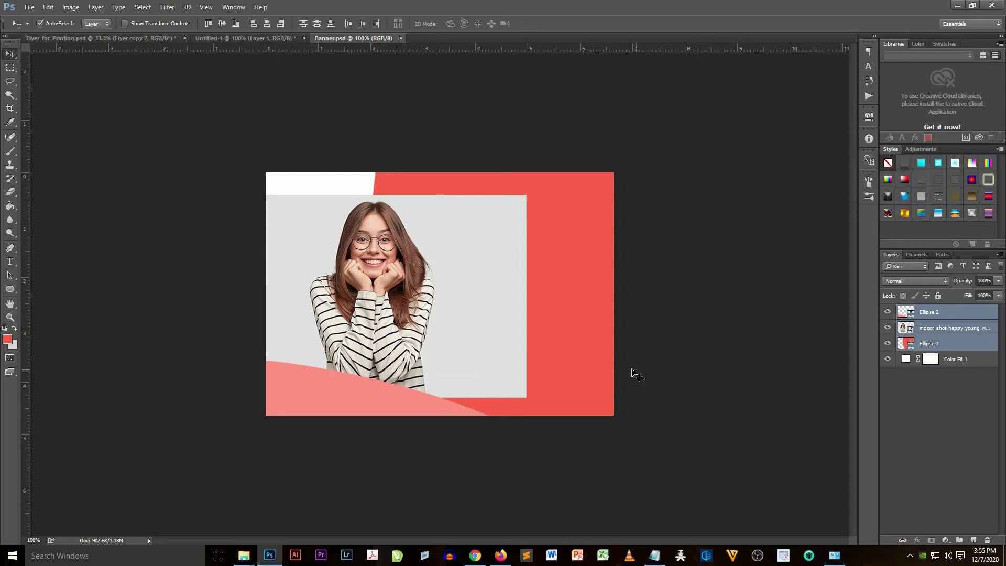
{"action": "left_click", "coordinate": [951, 329]}
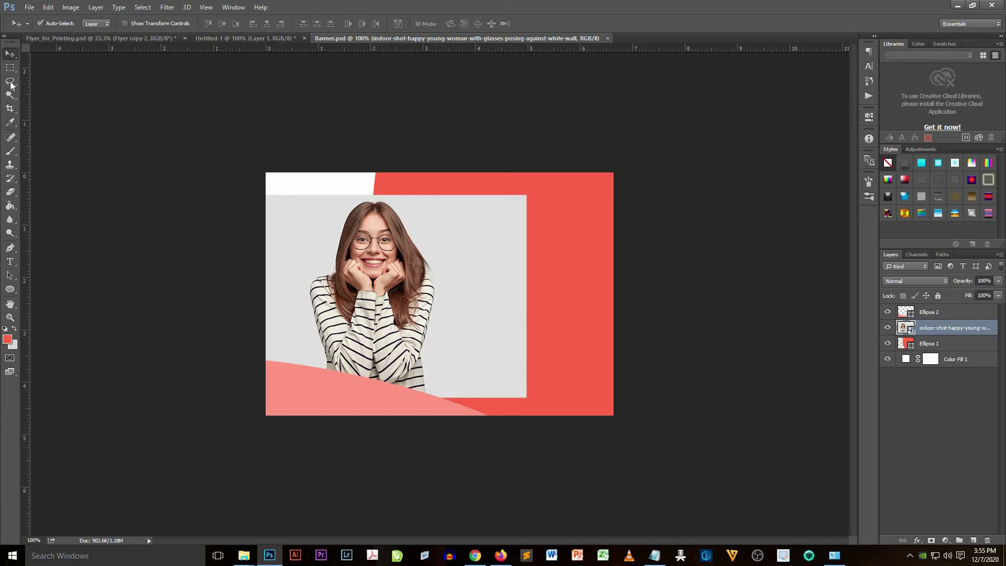
Step: Select the Pen tool and zoom in closely on the woman's sweater
{"action": "left_click", "coordinate": [10, 248]}
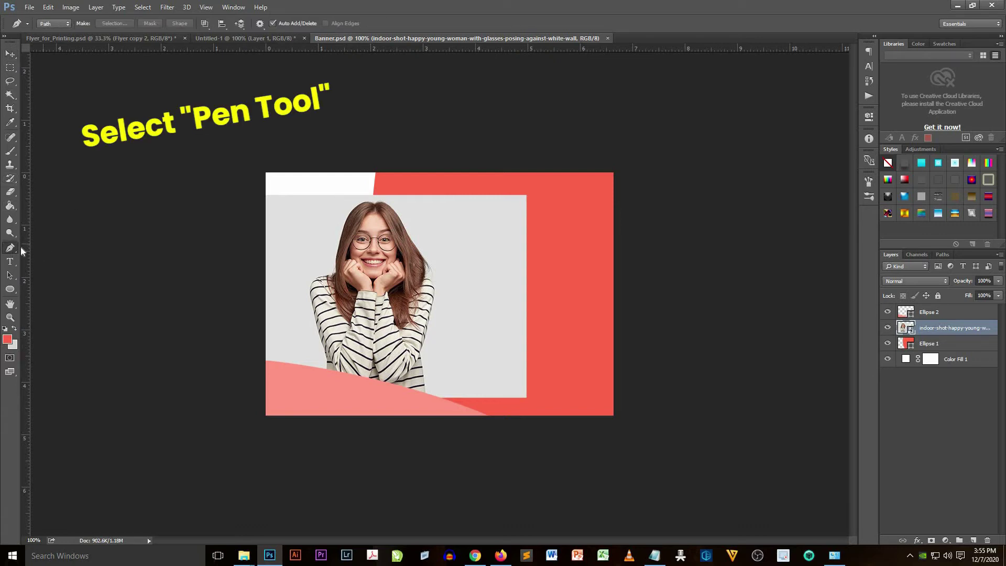
{"action": "right_click", "coordinate": [15, 250]}
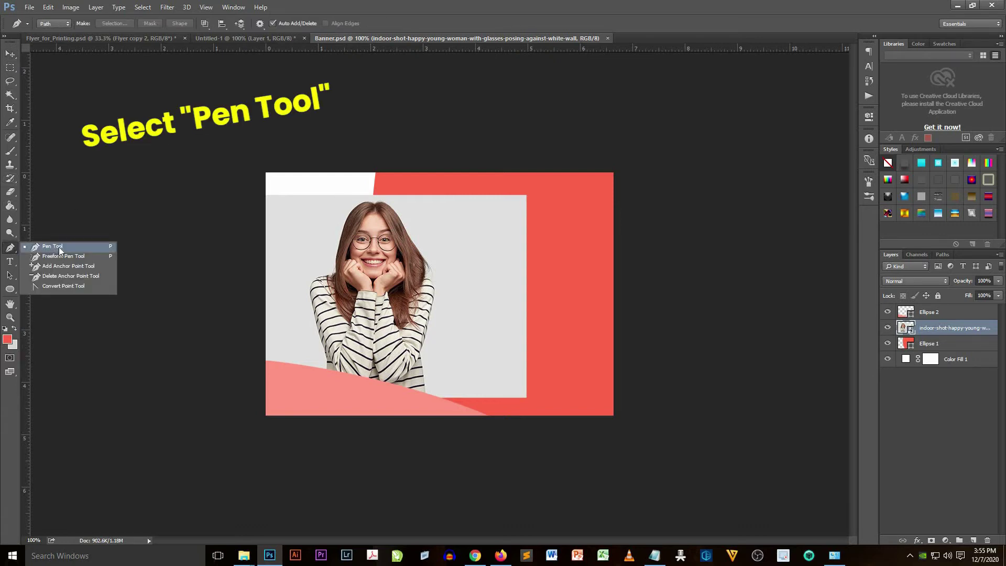
{"action": "left_click", "coordinate": [46, 247]}
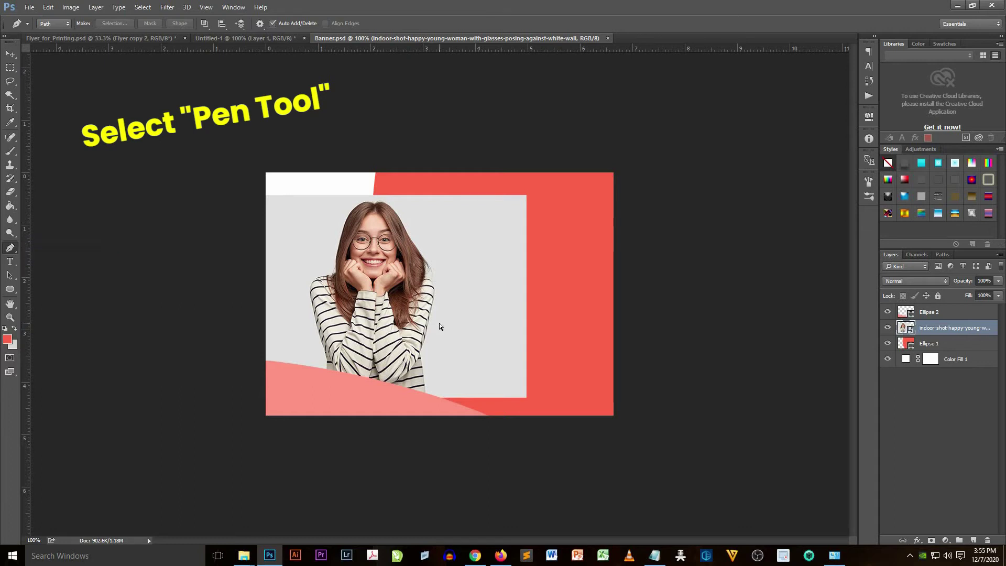
{"action": "key", "text": "ctrl+plus"}
{"action": "key", "text": "ctrl+plus"}
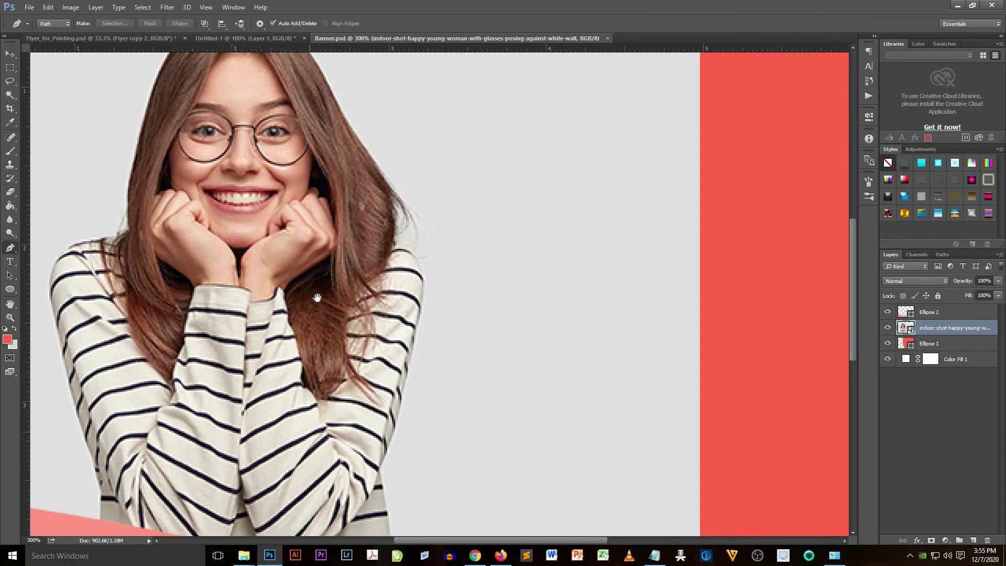
{"action": "scroll", "coordinate": [319, 422], "scroll_direction": "down", "scroll_amount": 5}
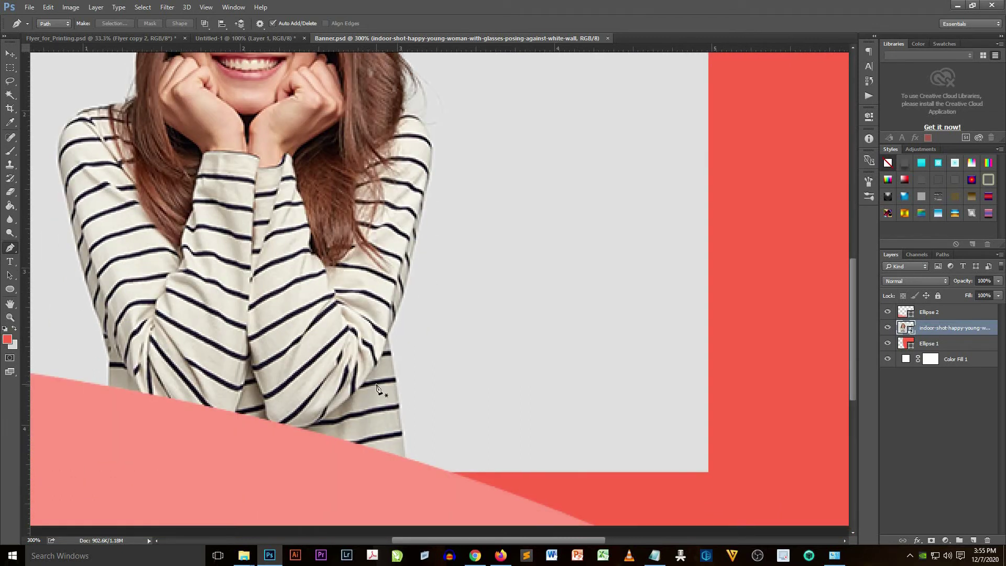
{"action": "key", "text": "ctrl+plus"}
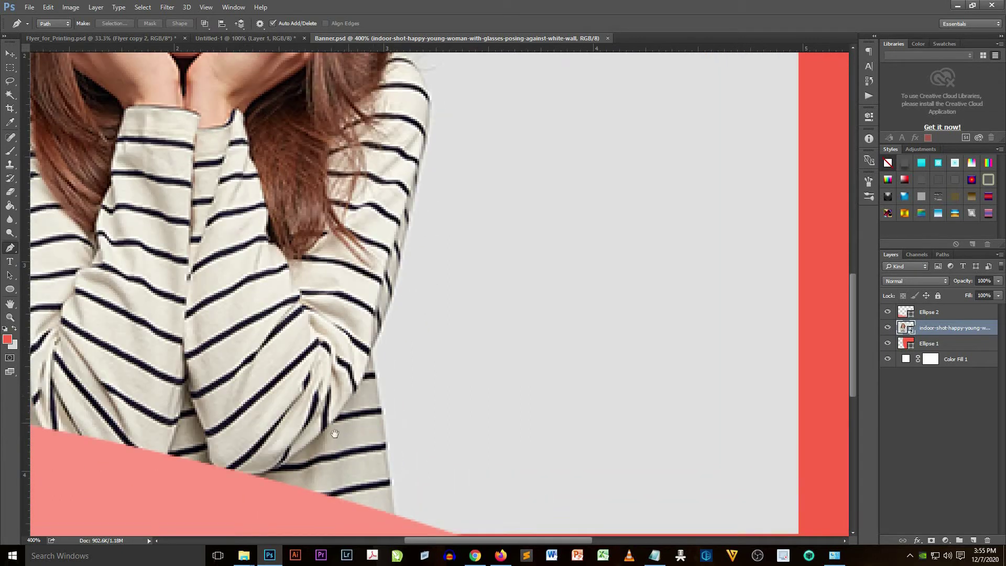
{"action": "scroll", "coordinate": [330, 367], "scroll_direction": "down", "scroll_amount": 3}
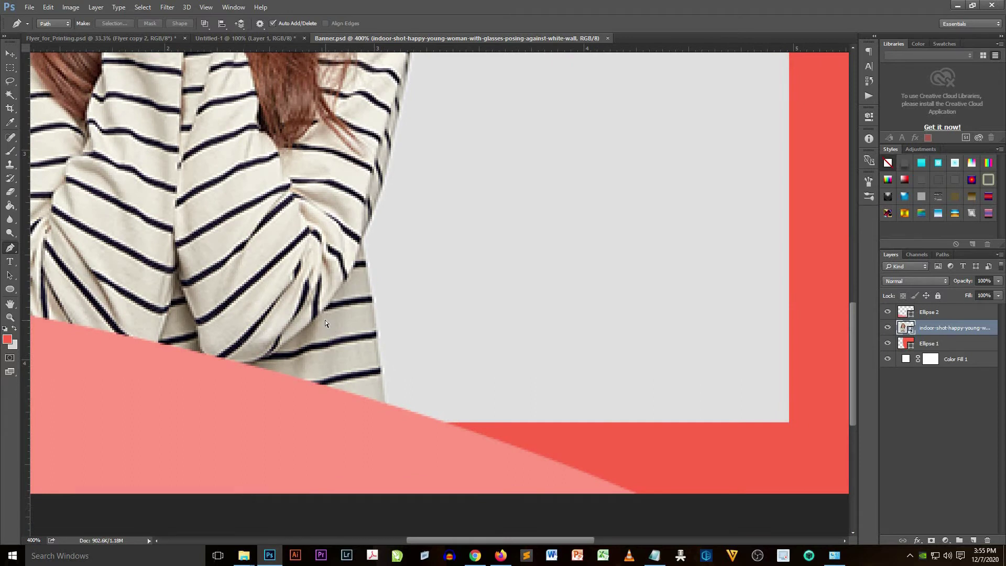
{"action": "key", "text": "ctrl+plus"}
{"action": "scroll", "coordinate": [337, 364], "scroll_direction": "down", "scroll_amount": 2}
Step: Trace anchors from the sweater's bottom up the sleeve to the shoulder
{"action": "left_click", "coordinate": [385, 443]}
{"action": "left_click", "coordinate": [375, 320]}
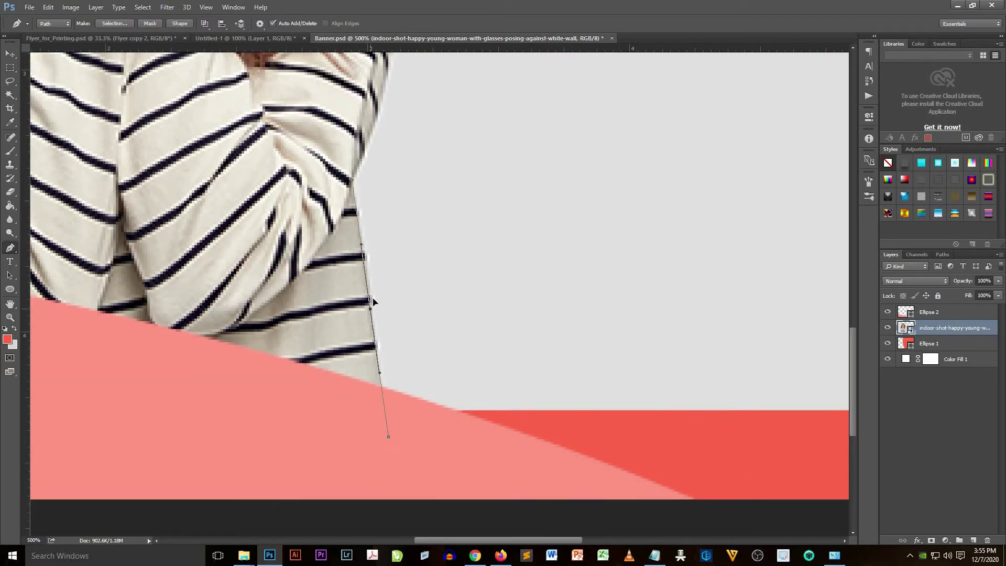
{"action": "scroll", "coordinate": [432, 266], "scroll_direction": "up", "scroll_amount": 5}
{"action": "left_click", "coordinate": [392, 388]}
{"action": "left_click", "coordinate": [424, 257]}
{"action": "left_click", "coordinate": [449, 114]}
{"action": "scroll", "coordinate": [428, 225], "scroll_direction": "up", "scroll_amount": 5}
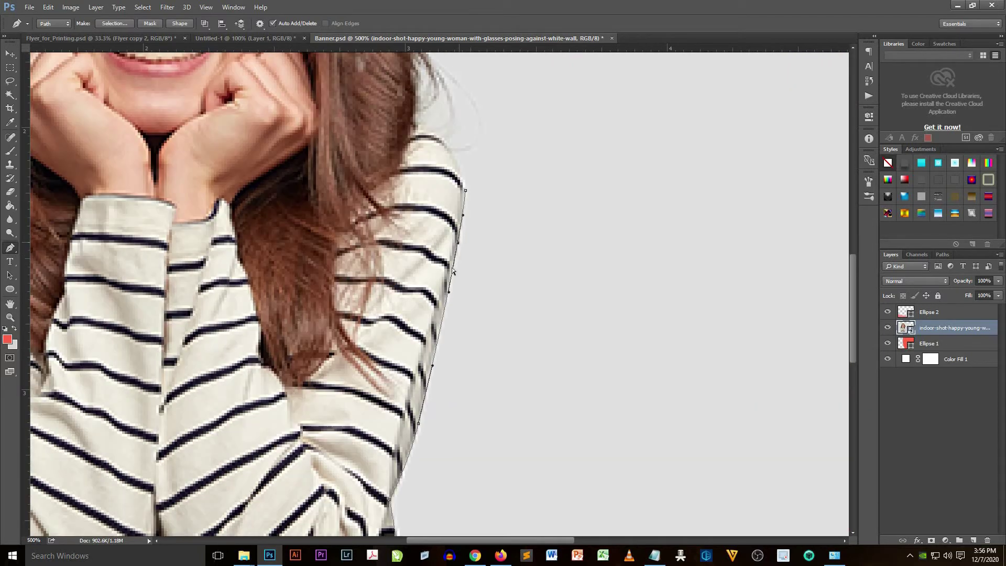
{"action": "scroll", "coordinate": [472, 315], "scroll_direction": "up", "scroll_amount": 3}
{"action": "left_click_drag", "start_coordinate": [496, 346], "coordinate": [514, 373]}
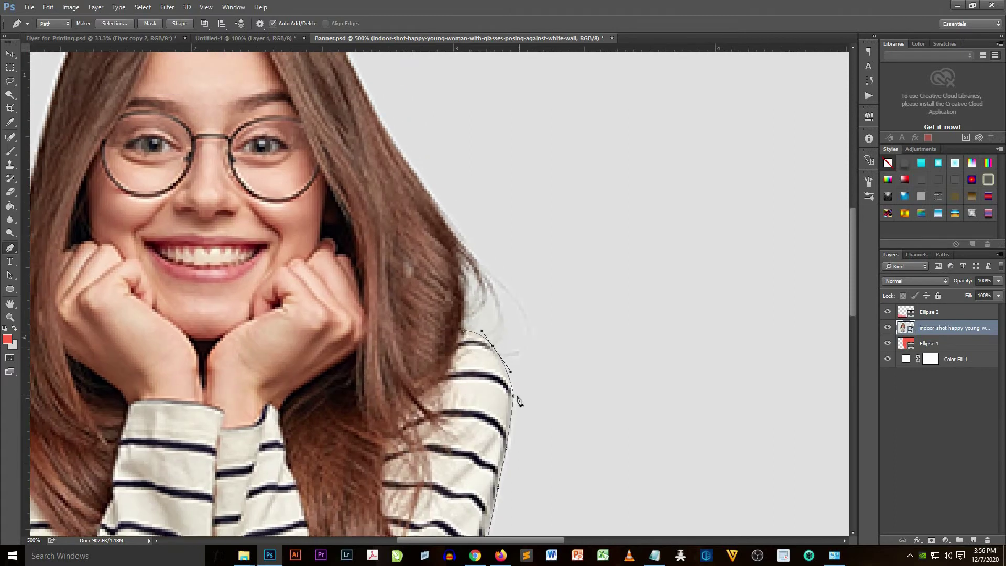
{"action": "scroll", "coordinate": [510, 403], "scroll_direction": "up", "scroll_amount": 4}
{"action": "scroll", "coordinate": [511, 404], "scroll_direction": "left", "scroll_amount": 1}
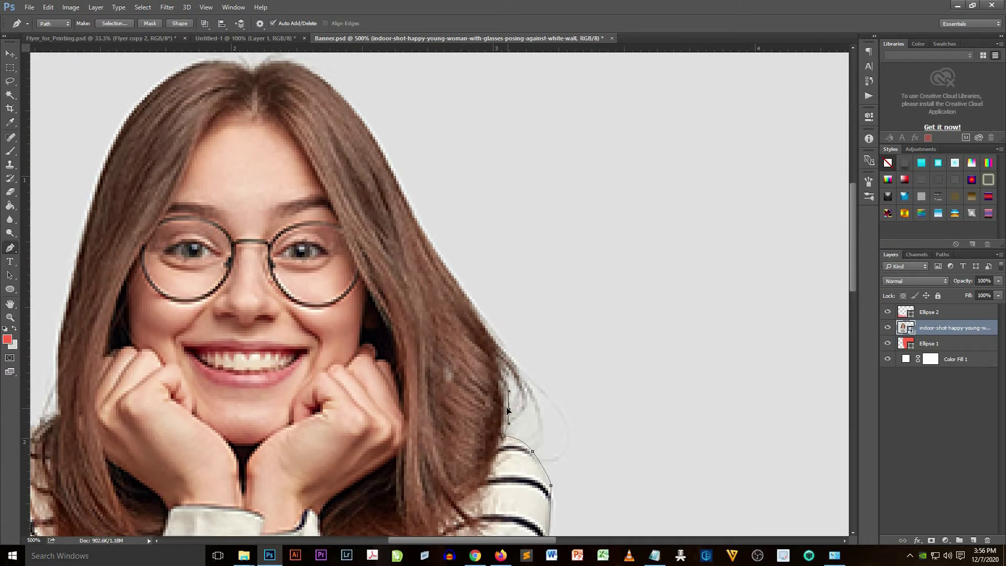
Step: Continue the path along the hair edge, around the side and over the top of the head
{"action": "left_click", "coordinate": [393, 173]}
{"action": "left_click", "coordinate": [426, 235]}
{"action": "scroll", "coordinate": [472, 314], "scroll_direction": "up", "scroll_amount": 6}
{"action": "scroll", "coordinate": [471, 315], "scroll_direction": "left", "scroll_amount": 4}
{"action": "left_click_drag", "start_coordinate": [454, 260], "coordinate": [505, 298]}
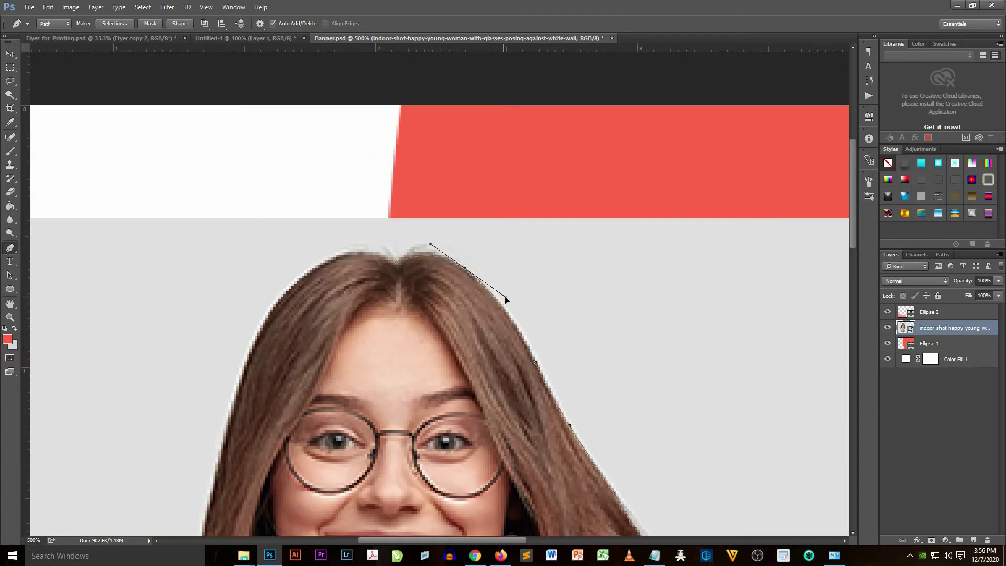
{"action": "scroll", "coordinate": [505, 299], "scroll_direction": "up", "scroll_amount": 3}
{"action": "scroll", "coordinate": [506, 298], "scroll_direction": "left", "scroll_amount": 2}
{"action": "scroll", "coordinate": [602, 405], "scroll_direction": "down", "scroll_amount": 1}
{"action": "scroll", "coordinate": [602, 405], "scroll_direction": "left", "scroll_amount": 1}
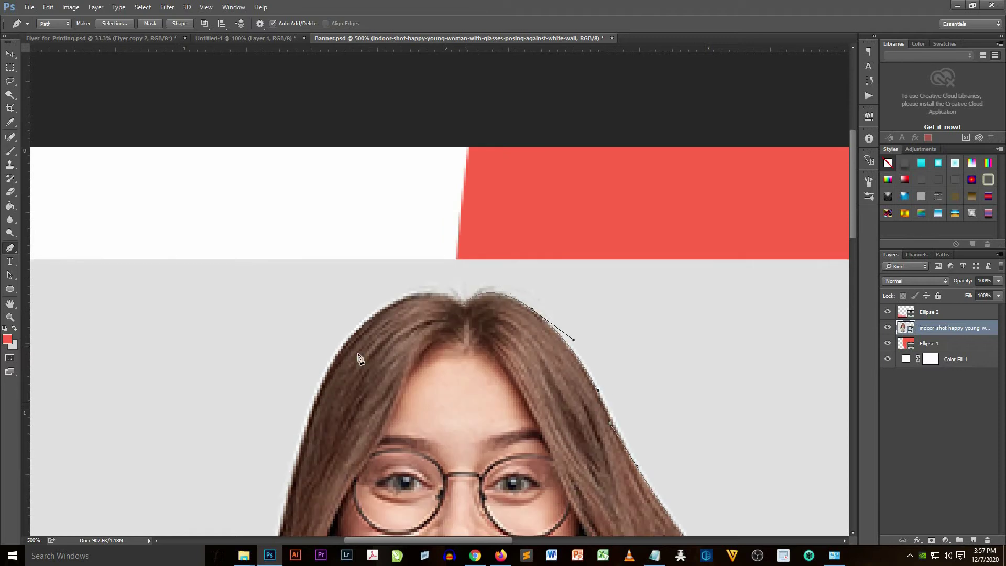
{"action": "left_click_drag", "start_coordinate": [385, 306], "coordinate": [434, 279]}
{"action": "scroll", "coordinate": [380, 372], "scroll_direction": "down", "scroll_amount": 5}
{"action": "scroll", "coordinate": [380, 372], "scroll_direction": "left", "scroll_amount": 3}
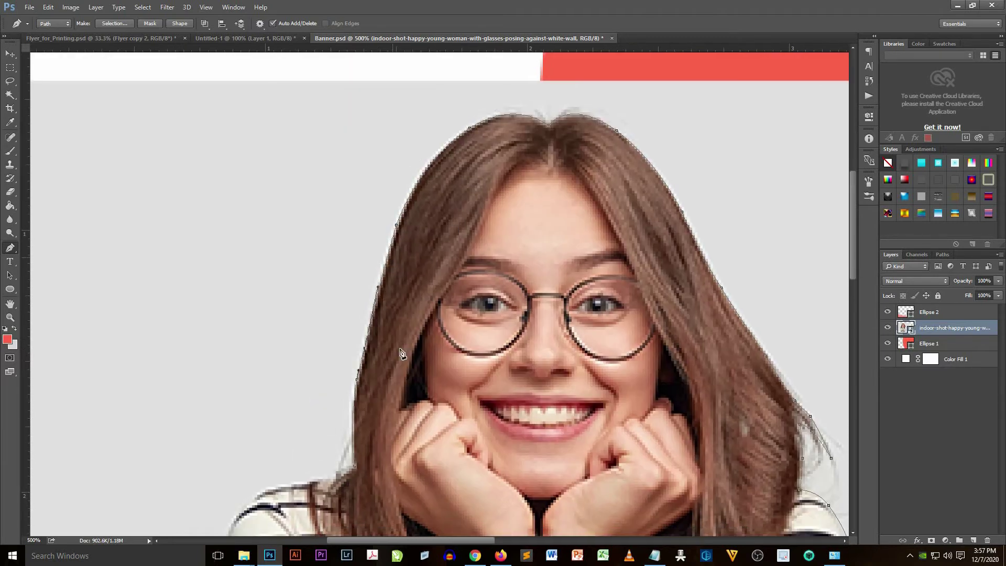
{"action": "scroll", "coordinate": [403, 352], "scroll_direction": "down", "scroll_amount": 1}
{"action": "scroll", "coordinate": [404, 352], "scroll_direction": "left", "scroll_amount": 1}
{"action": "scroll", "coordinate": [455, 293], "scroll_direction": "down", "scroll_amount": 4}
{"action": "scroll", "coordinate": [456, 293], "scroll_direction": "left", "scroll_amount": 2}
{"action": "scroll", "coordinate": [430, 290], "scroll_direction": "down", "scroll_amount": 1}
{"action": "scroll", "coordinate": [430, 291], "scroll_direction": "left", "scroll_amount": 1}
Step: Curve the path down the left shoulder and arm, closing it at the start point
{"action": "left_click_drag", "start_coordinate": [388, 286], "coordinate": [425, 271]}
{"action": "scroll", "coordinate": [398, 367], "scroll_direction": "down", "scroll_amount": 2}
{"action": "scroll", "coordinate": [397, 367], "scroll_direction": "left", "scroll_amount": 1}
{"action": "left_click_drag", "start_coordinate": [377, 354], "coordinate": [398, 398]}
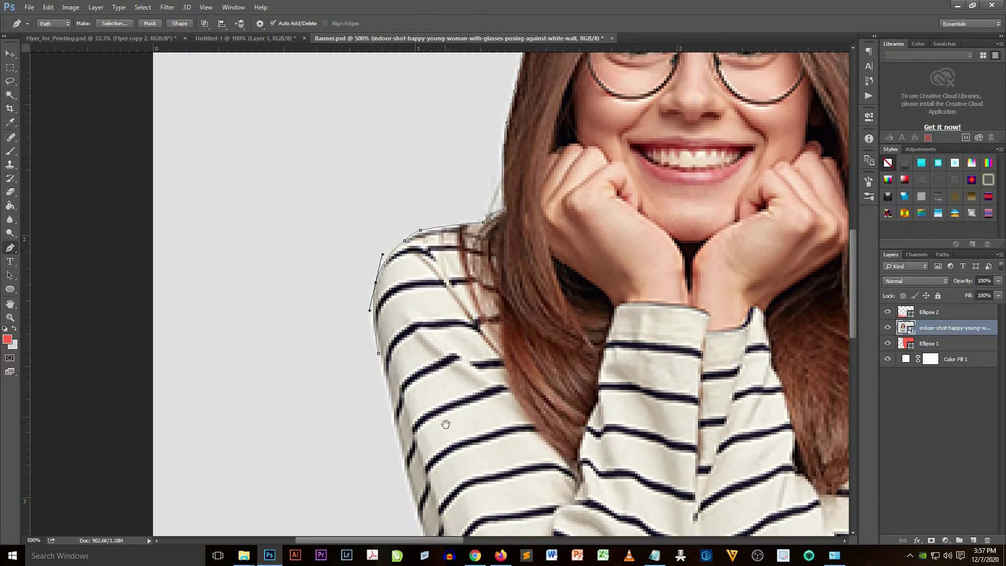
{"action": "scroll", "coordinate": [445, 420], "scroll_direction": "down", "scroll_amount": 6}
{"action": "scroll", "coordinate": [445, 420], "scroll_direction": "right", "scroll_amount": 2}
{"action": "left_click_drag", "start_coordinate": [365, 356], "coordinate": [338, 273]}
{"action": "scroll", "coordinate": [367, 254], "scroll_direction": "down", "scroll_amount": 2}
{"action": "scroll", "coordinate": [367, 254], "scroll_direction": "right", "scroll_amount": 1}
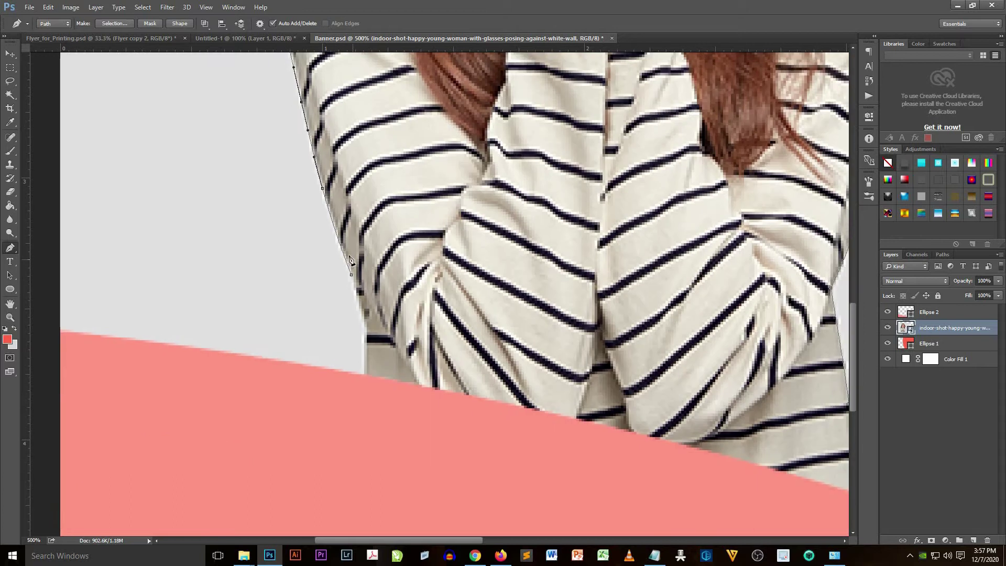
{"action": "left_click_drag", "start_coordinate": [362, 376], "coordinate": [346, 390]}
{"action": "key", "text": "ctrl+minus"}
{"action": "key", "text": "ctrl+minus"}
{"action": "key", "text": "ctrl+minus"}
{"action": "left_click", "coordinate": [180, 475]}
{"action": "left_click", "coordinate": [414, 512]}
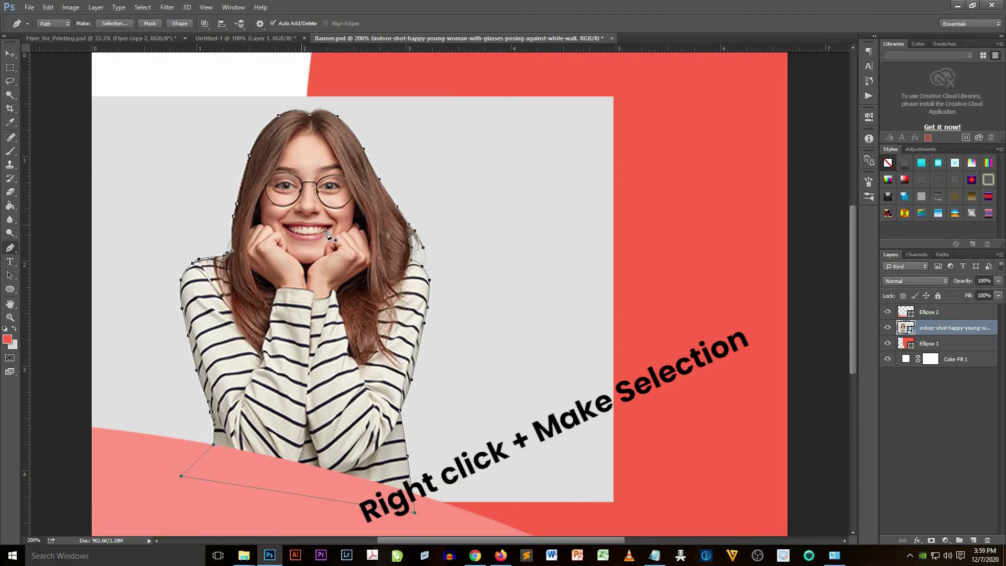
Step: Convert the path to a 0-pixel-feather selection and mask the photo with it
{"action": "right_click", "coordinate": [274, 212]}
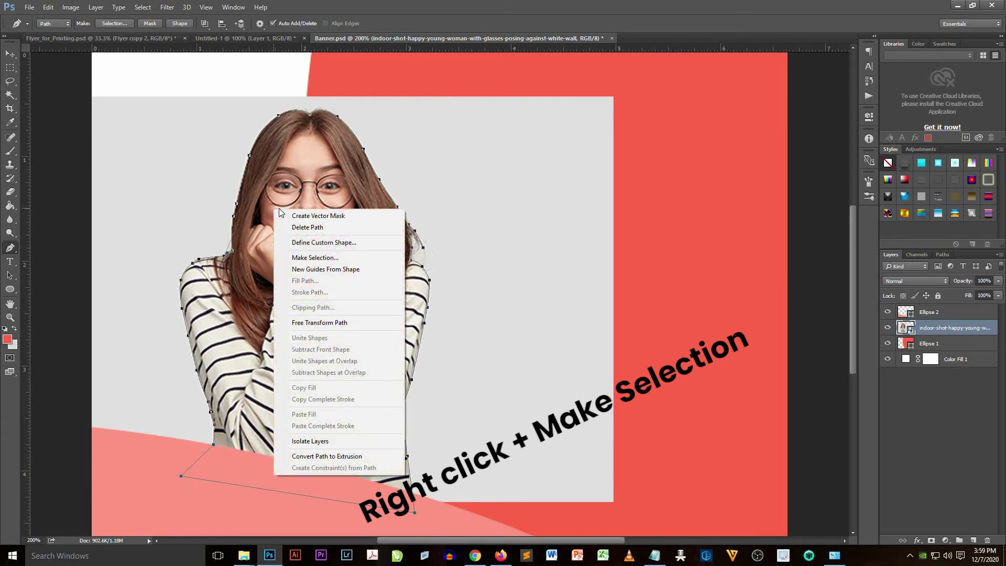
{"action": "left_click", "coordinate": [341, 259]}
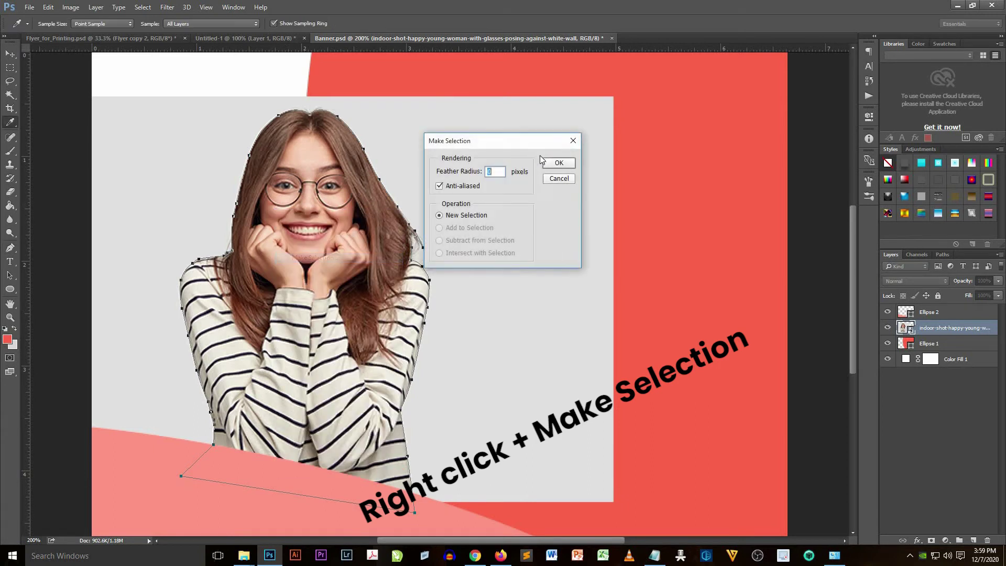
{"action": "left_click", "coordinate": [561, 163]}
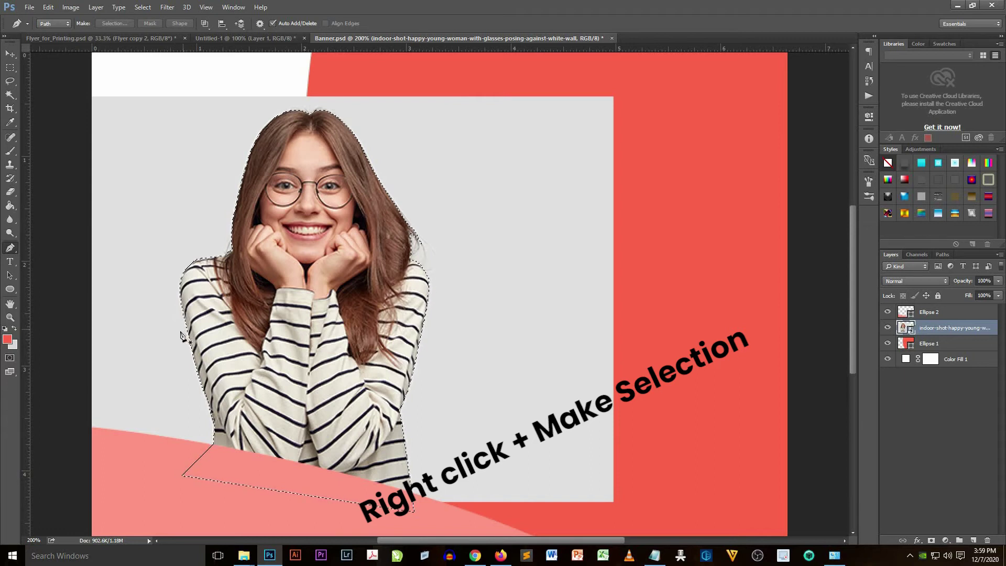
{"action": "left_click", "coordinate": [931, 541]}
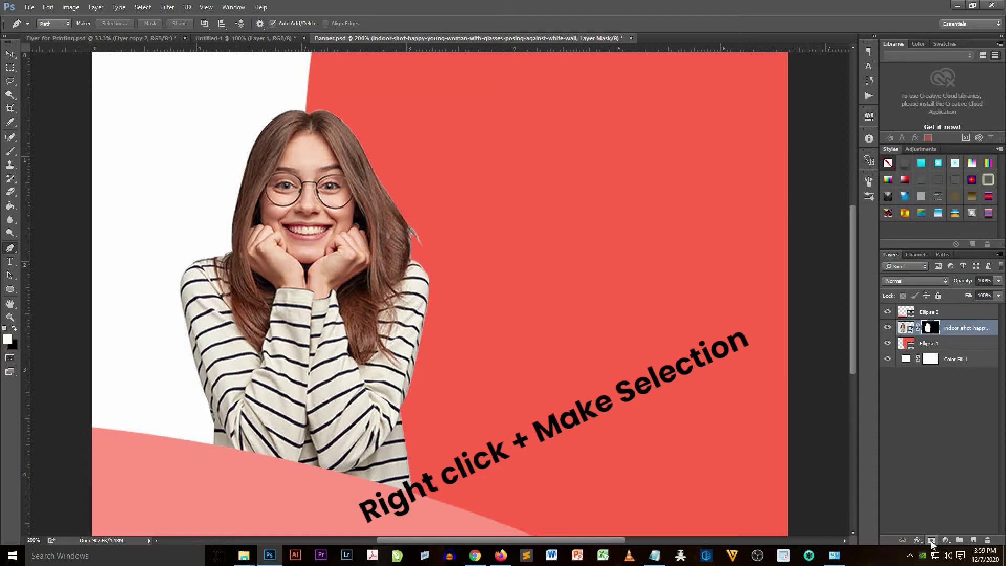
Step: Zoom out to check the masked woman on the banner, then zoom in on her hair edge
{"action": "left_click", "coordinate": [10, 53]}
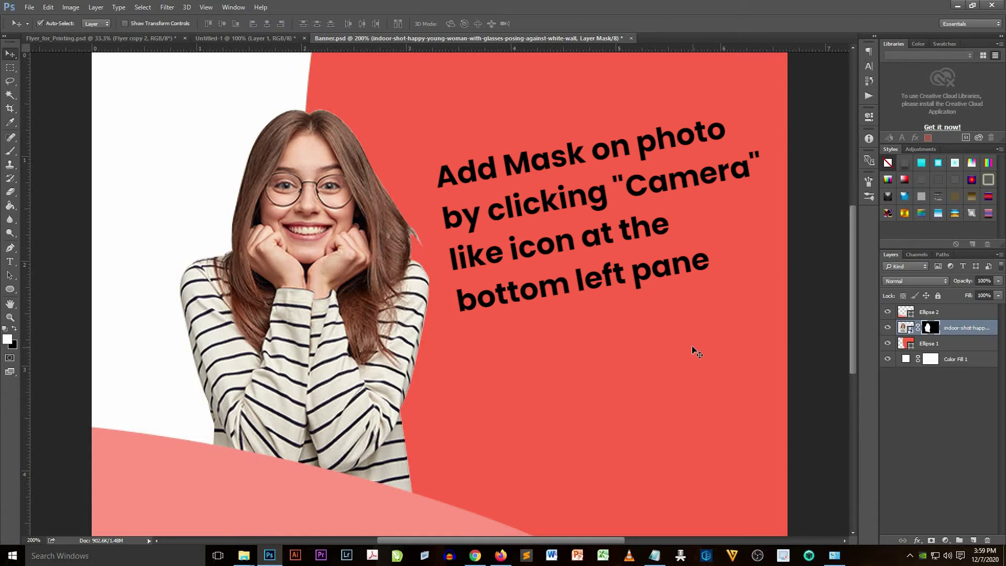
{"action": "key", "text": "ctrl+minus"}
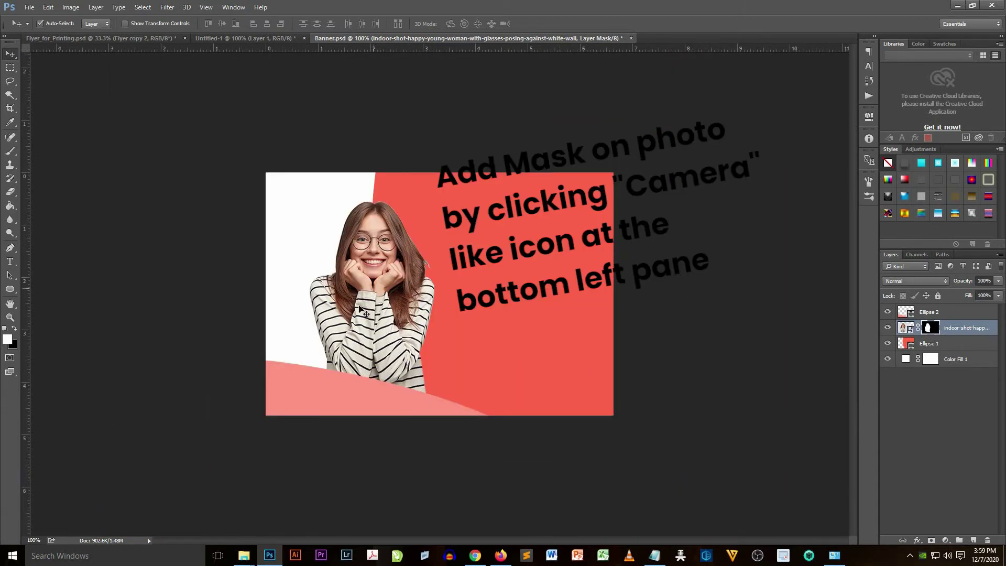
{"action": "key", "text": "ctrl+plus"}
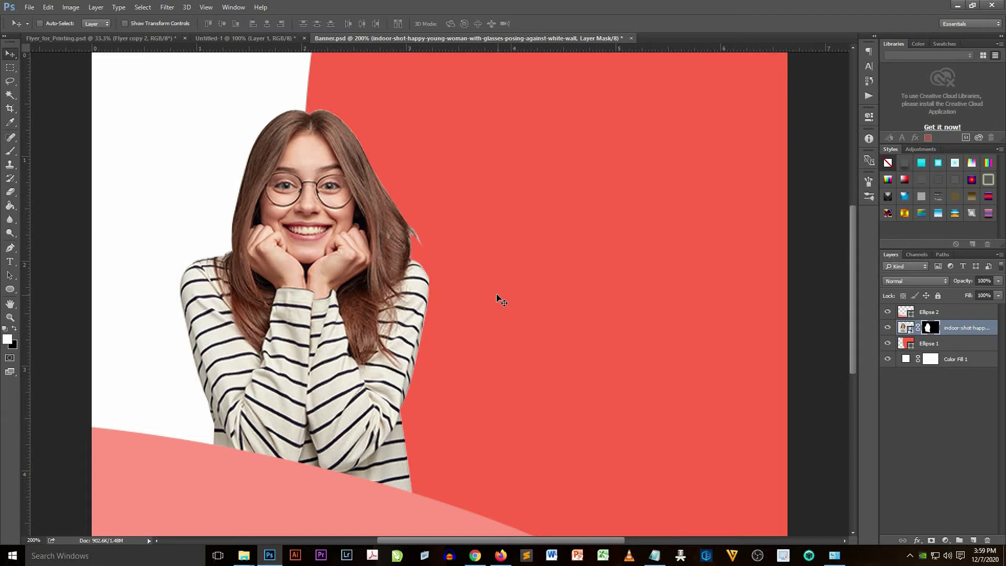
{"action": "key", "text": "ctrl+plus"}
{"action": "key", "text": "ctrl+plus"}
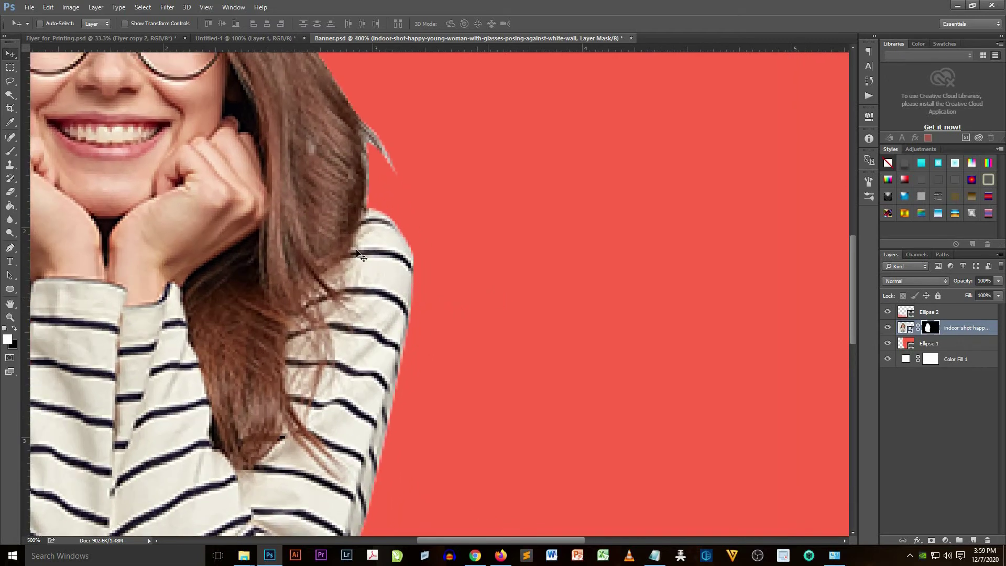
{"action": "scroll", "coordinate": [398, 324], "scroll_direction": "up", "scroll_amount": 3}
{"action": "key", "text": "ctrl+plus"}
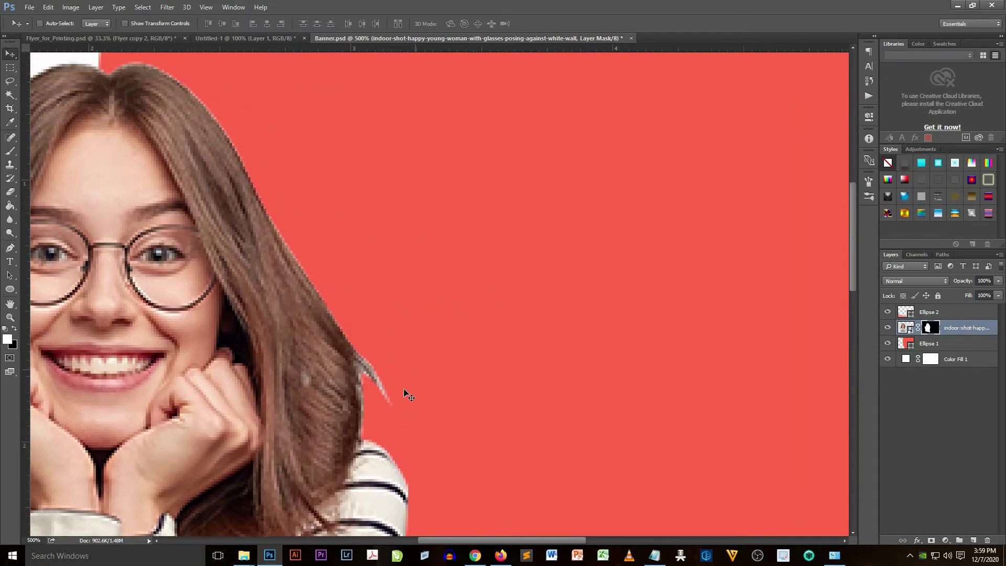
{"action": "key", "text": "ctrl+plus"}
{"action": "key", "text": "ctrl+plus"}
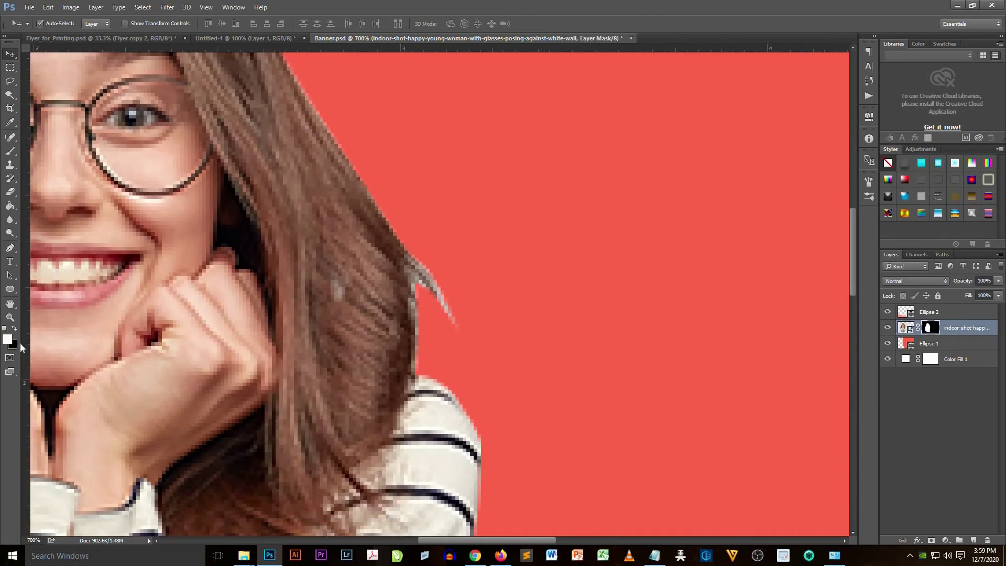
{"action": "left_click", "coordinate": [10, 192]}
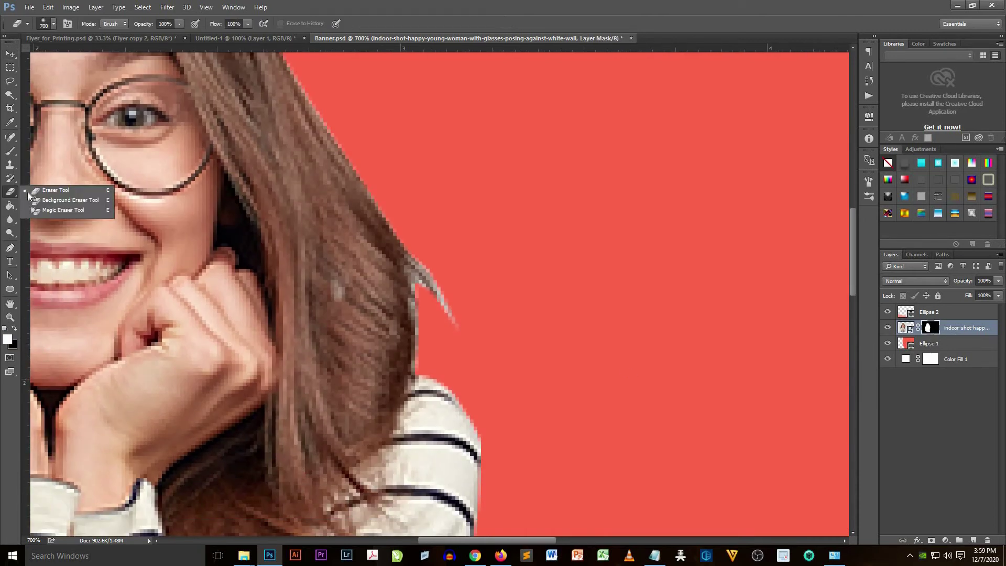
Step: Erase the light pixels on the stray hair strand with a smaller standard eraser brush
{"action": "left_click", "coordinate": [49, 194]}
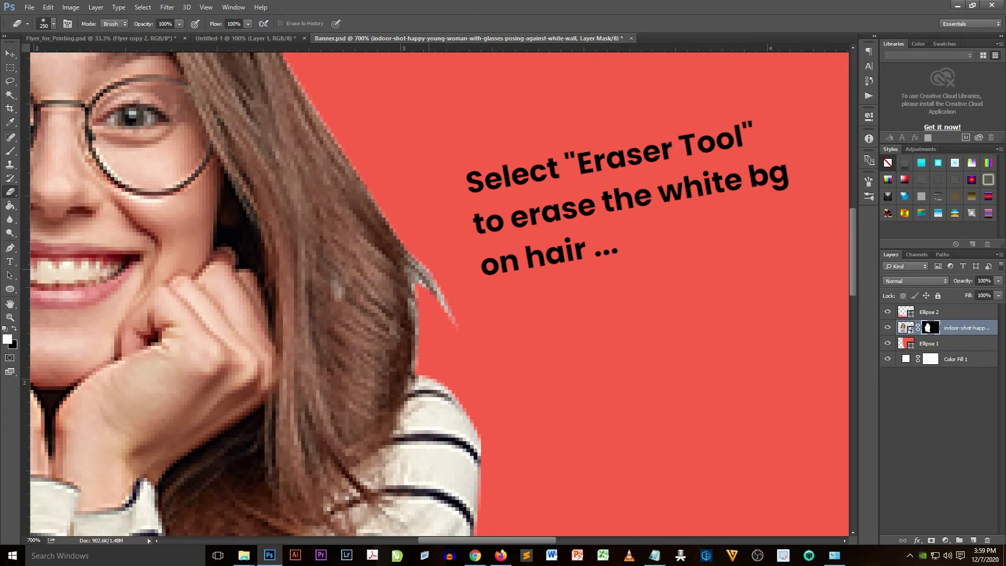
{"action": "key", "text": "bracketleft"}
{"action": "key", "text": "bracketleft"}
{"action": "key", "text": "bracketleft"}
{"action": "key", "text": "bracketleft"}
{"action": "mouse_move", "coordinate": [446, 285]}
{"action": "left_mouse_down"}
{"action": "mouse_move", "coordinate": [457, 327]}
{"action": "mouse_move", "coordinate": [442, 280]}
{"action": "left_mouse_up"}
{"action": "left_click_drag", "start_coordinate": [420, 298], "coordinate": [424, 297]}
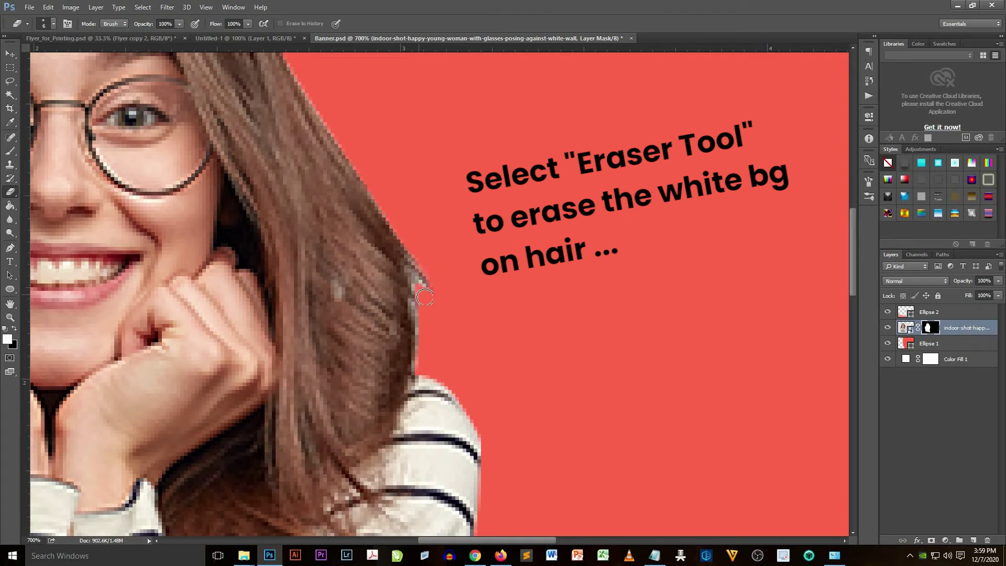
Step: Fine-tune the eraser size and erase the remaining white fringe further down the hair edge
{"action": "key", "text": "bracketleft"}
{"action": "key", "text": "bracketright"}
{"action": "key", "text": "bracketright"}
{"action": "key", "text": "bracketright"}
{"action": "mouse_move", "coordinate": [423, 307]}
{"action": "left_mouse_down"}
{"action": "mouse_move", "coordinate": [428, 372]}
{"action": "mouse_move", "coordinate": [424, 309]}
{"action": "left_mouse_up"}
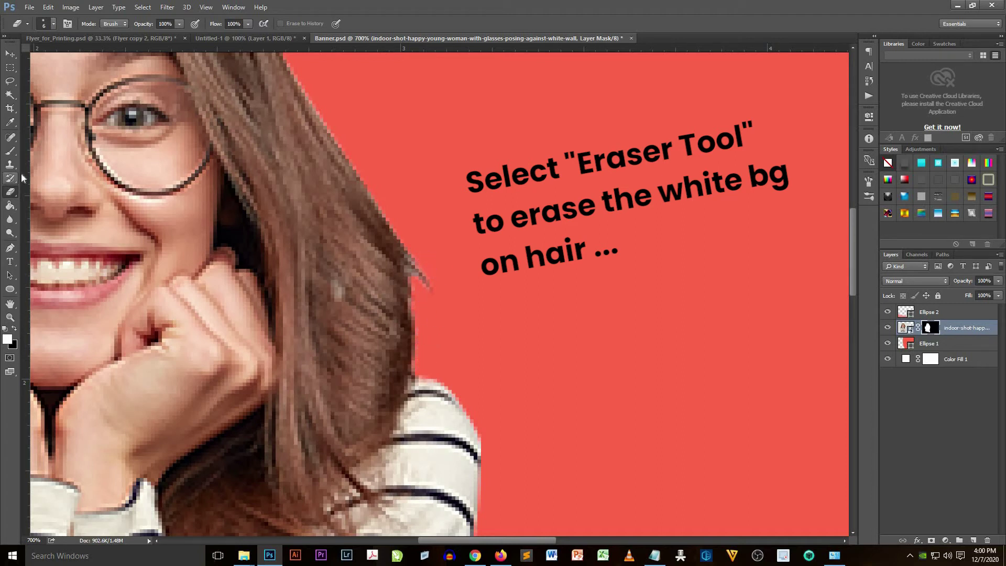
{"action": "scroll", "coordinate": [437, 394], "scroll_direction": "down", "scroll_amount": 1}
{"action": "scroll", "coordinate": [430, 391], "scroll_direction": "down", "scroll_amount": 1}
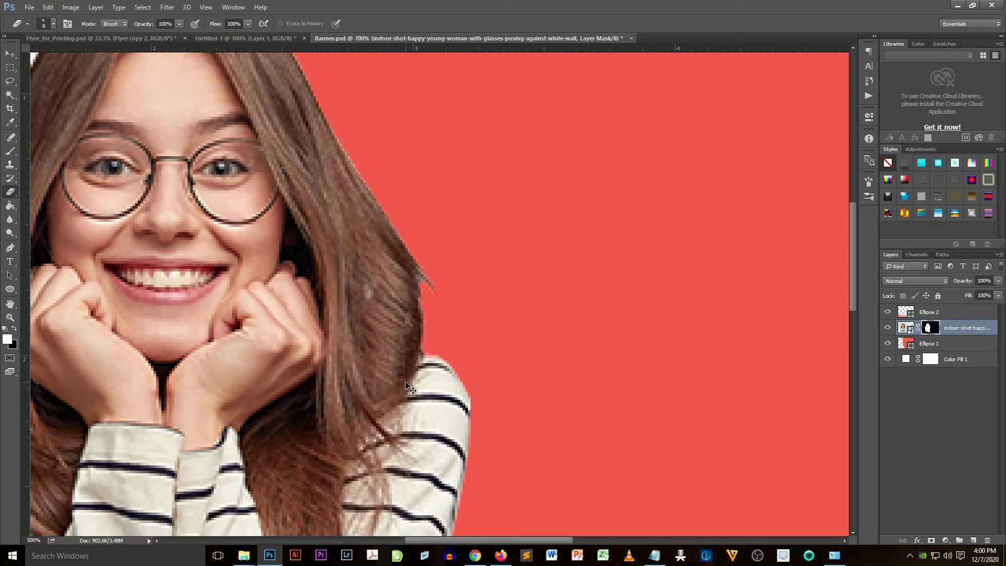
{"action": "scroll", "coordinate": [419, 388], "scroll_direction": "down", "scroll_amount": 1}
{"action": "scroll", "coordinate": [406, 385], "scroll_direction": "down", "scroll_amount": 1}
{"action": "scroll", "coordinate": [406, 386], "scroll_direction": "down", "scroll_amount": 1}
{"action": "scroll", "coordinate": [406, 382], "scroll_direction": "down", "scroll_amount": 1}
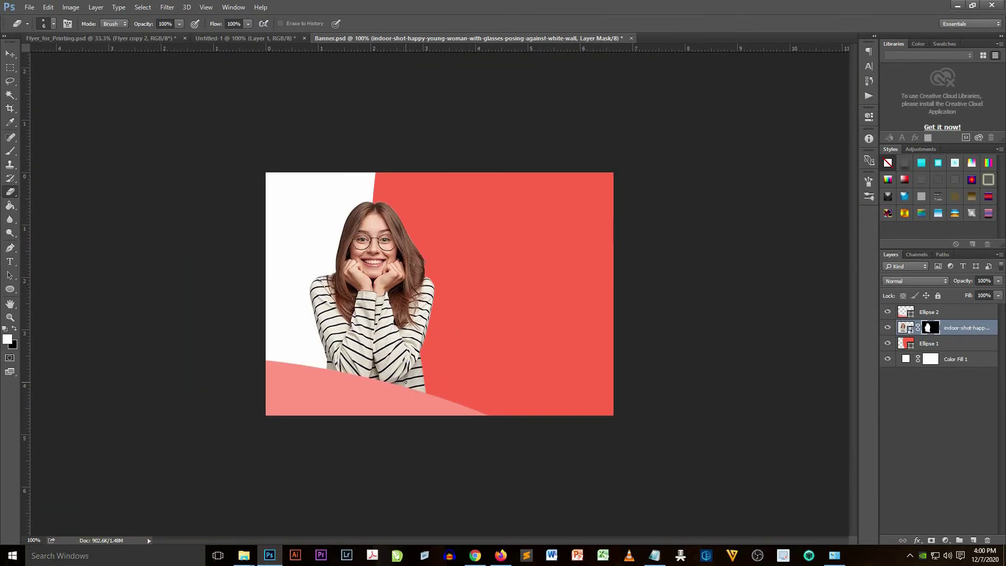
Step: Blur the sweater's right cut-out edge with a small Blur brush
{"action": "left_click", "coordinate": [11, 220]}
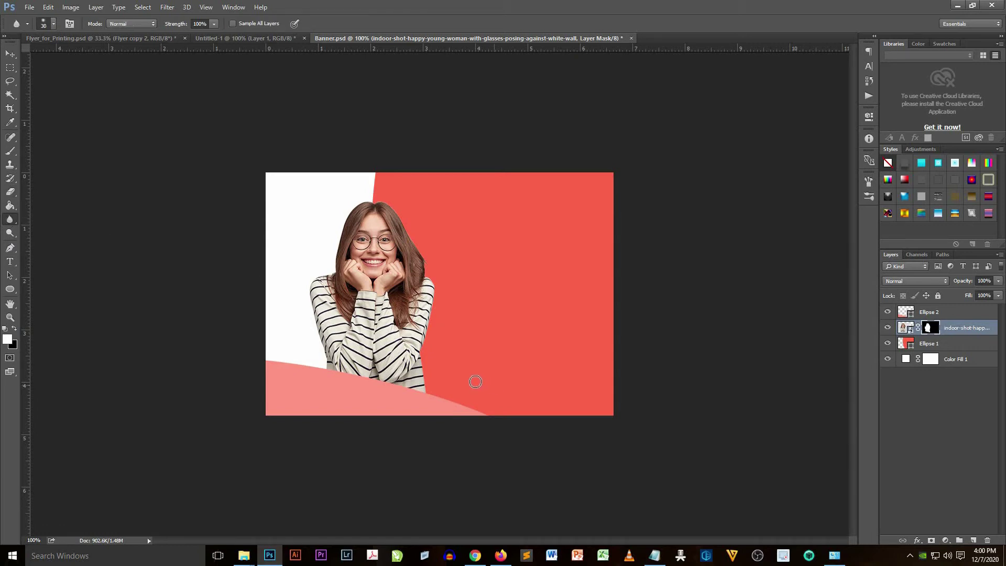
{"action": "scroll", "coordinate": [474, 386], "scroll_direction": "up", "scroll_amount": 2}
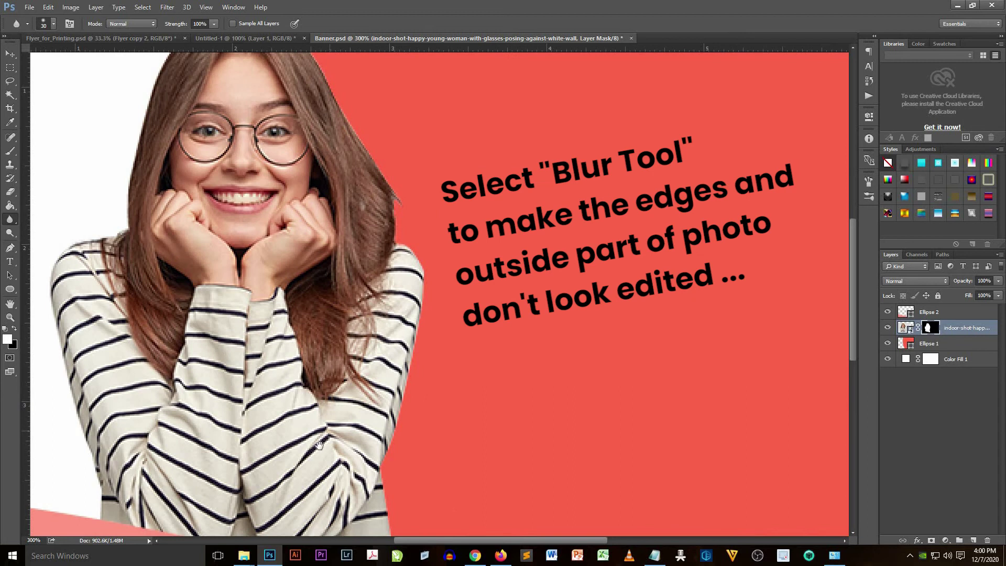
{"action": "left_click_drag", "start_coordinate": [332, 328], "coordinate": [392, 276]}
{"action": "key", "text": "bracketleft"}
{"action": "key", "text": "bracketleft"}
{"action": "key", "text": "bracketleft"}
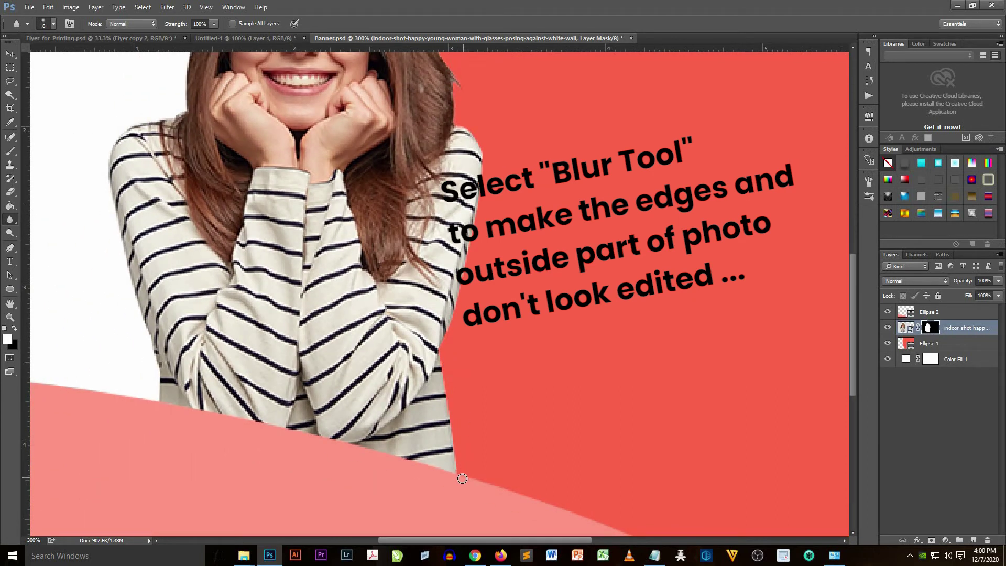
{"action": "mouse_move", "coordinate": [465, 478]}
{"action": "left_mouse_down"}
{"action": "mouse_move", "coordinate": [444, 369]}
{"action": "mouse_move", "coordinate": [460, 290]}
{"action": "left_mouse_up"}
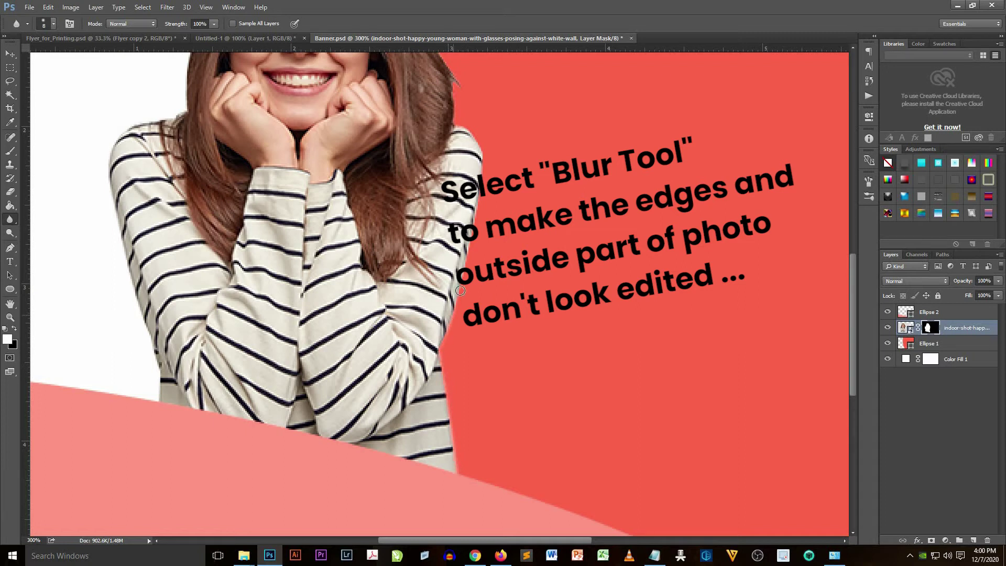
Step: Blur the hair's cut-out edge up to the top of the head
{"action": "left_click", "coordinate": [10, 304]}
{"action": "left_click", "coordinate": [47, 304]}
{"action": "left_click_drag", "start_coordinate": [313, 89], "coordinate": [404, 331]}
{"action": "left_click", "coordinate": [10, 219]}
{"action": "mouse_move", "coordinate": [547, 337]}
{"action": "left_mouse_down"}
{"action": "mouse_move", "coordinate": [548, 321]}
{"action": "mouse_move", "coordinate": [430, 137]}
{"action": "mouse_move", "coordinate": [401, 133]}
{"action": "left_mouse_up"}
Step: Blur the hair and sweater edges down the side, then return to the full banner view
{"action": "left_click", "coordinate": [10, 304]}
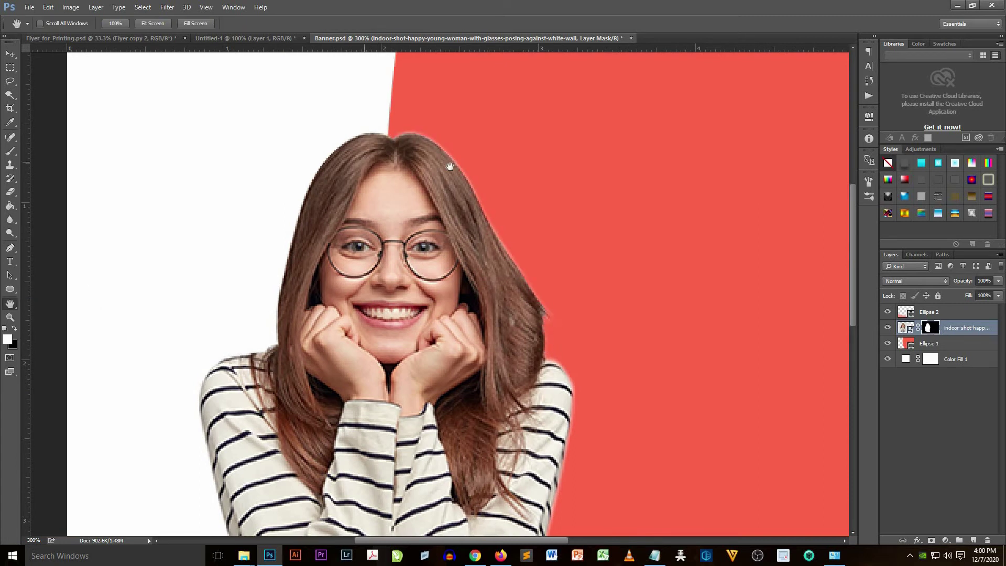
{"action": "left_click_drag", "start_coordinate": [452, 171], "coordinate": [633, 148]}
{"action": "left_click", "coordinate": [10, 191]}
{"action": "left_click", "coordinate": [39, 218]}
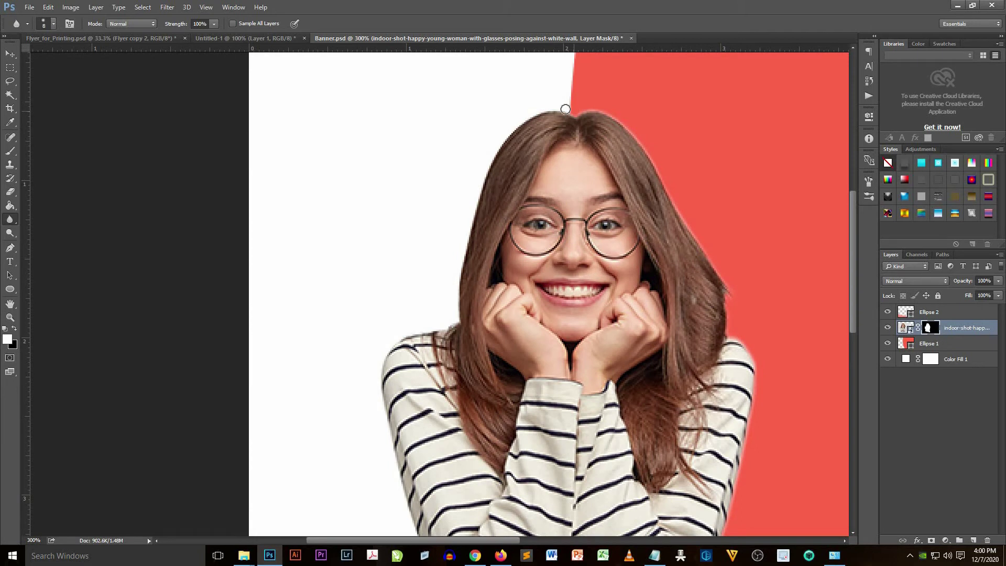
{"action": "left_click_drag", "start_coordinate": [463, 256], "coordinate": [381, 395]}
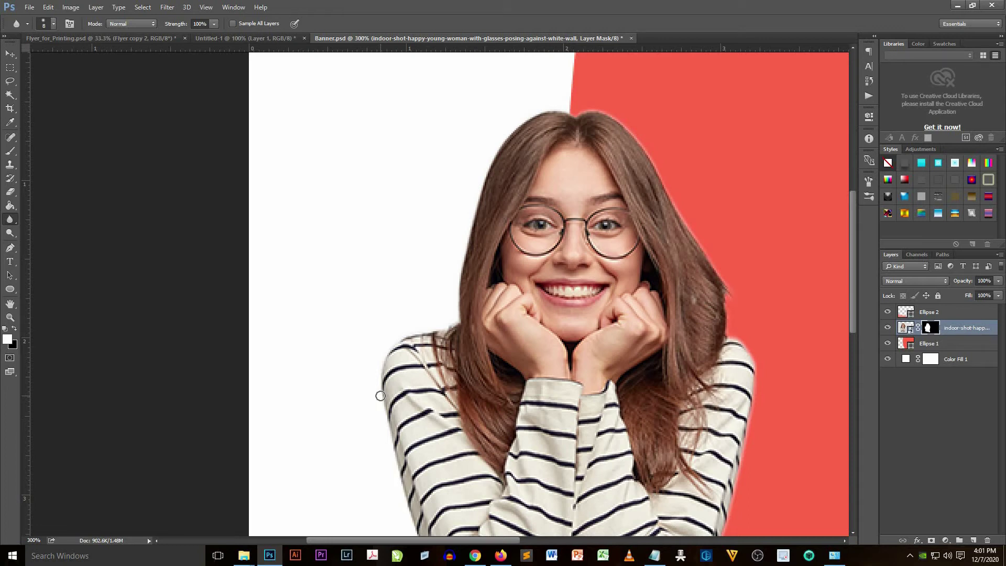
{"action": "left_click", "coordinate": [10, 304]}
{"action": "scroll", "coordinate": [9, 208], "scroll_direction": "down", "scroll_amount": 5}
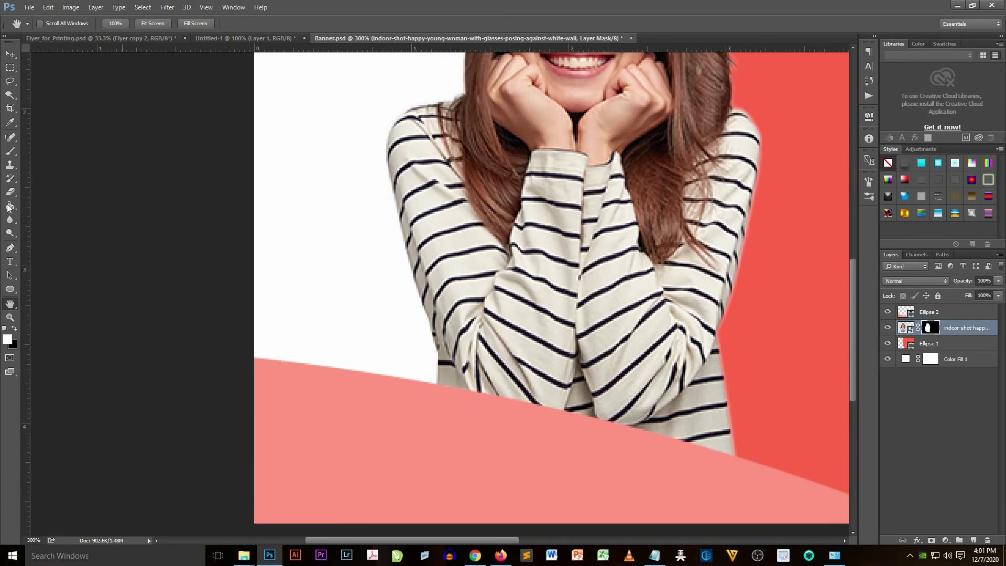
{"action": "key", "text": "v"}
{"action": "key", "text": "ctrl+1"}
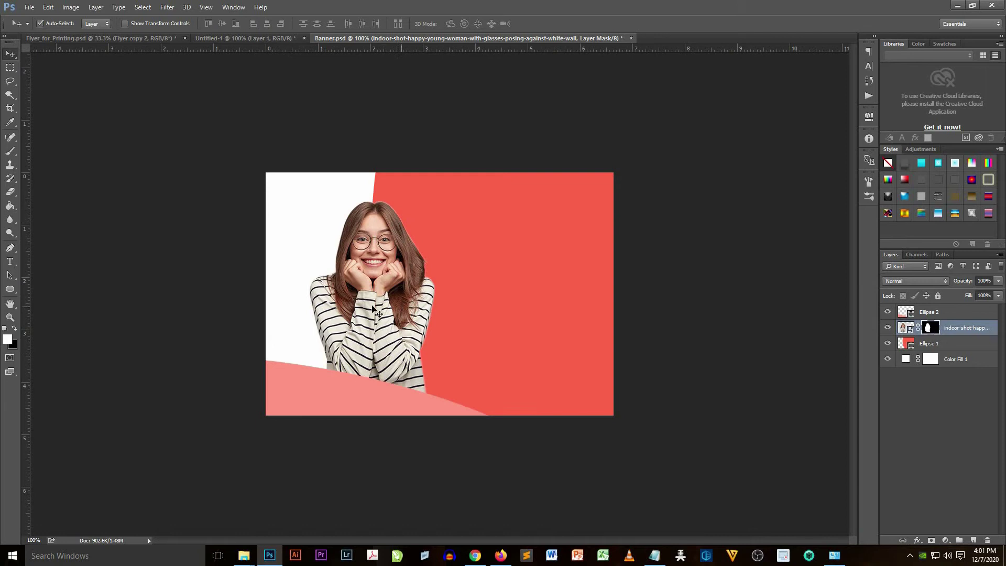
Step: Drag the pink Ellipse 2 curve down and right to arc along the banner's bottom
{"action": "left_click", "coordinate": [366, 390]}
{"action": "left_click_drag", "start_coordinate": [363, 388], "coordinate": [362, 403]}
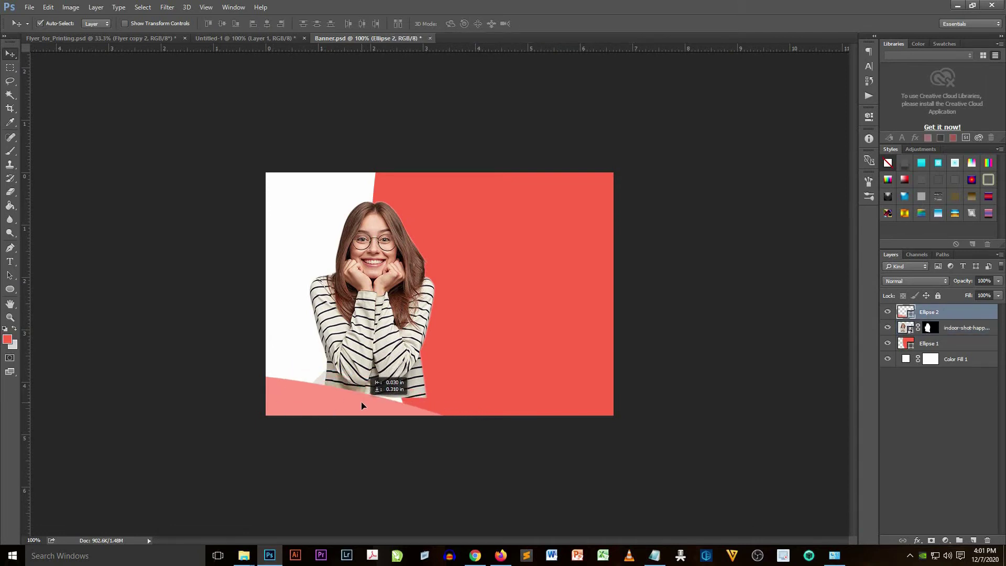
{"action": "mouse_move", "coordinate": [392, 414]}
{"action": "left_mouse_down"}
{"action": "mouse_move", "coordinate": [512, 425]}
{"action": "mouse_move", "coordinate": [372, 407]}
{"action": "mouse_move", "coordinate": [404, 400]}
{"action": "left_mouse_up"}
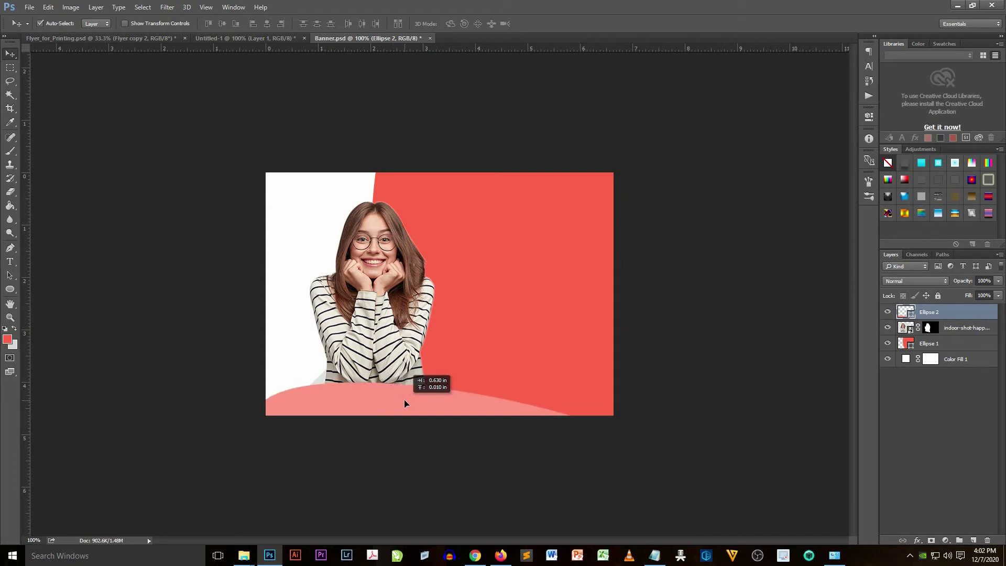
{"action": "left_click_drag", "start_coordinate": [404, 403], "coordinate": [405, 402]}
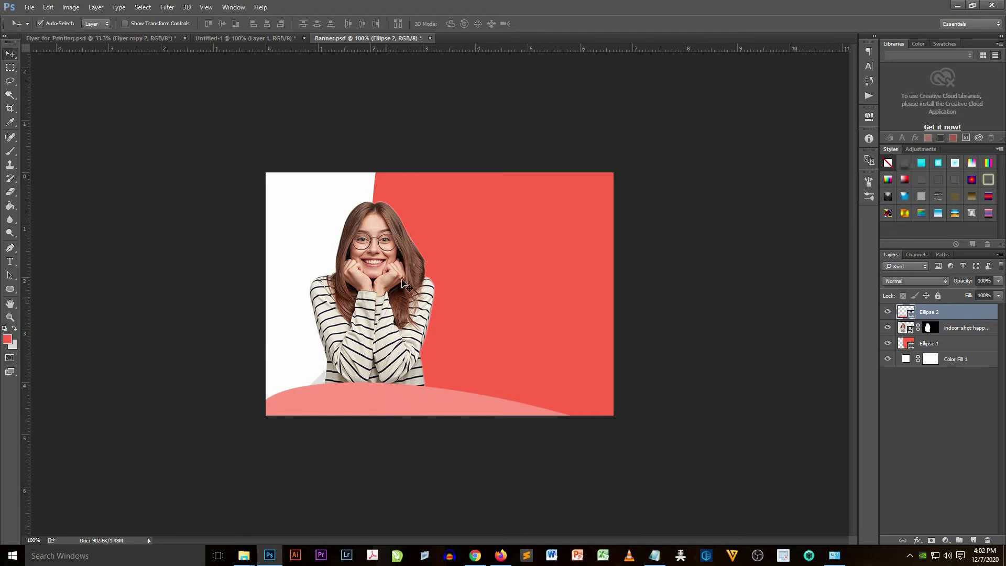
Step: Zoom to 500% near the sleeve and target the woman photo's mask with the Eraser
{"action": "key", "text": "ctrl+plus"}
{"action": "key", "text": "ctrl+plus"}
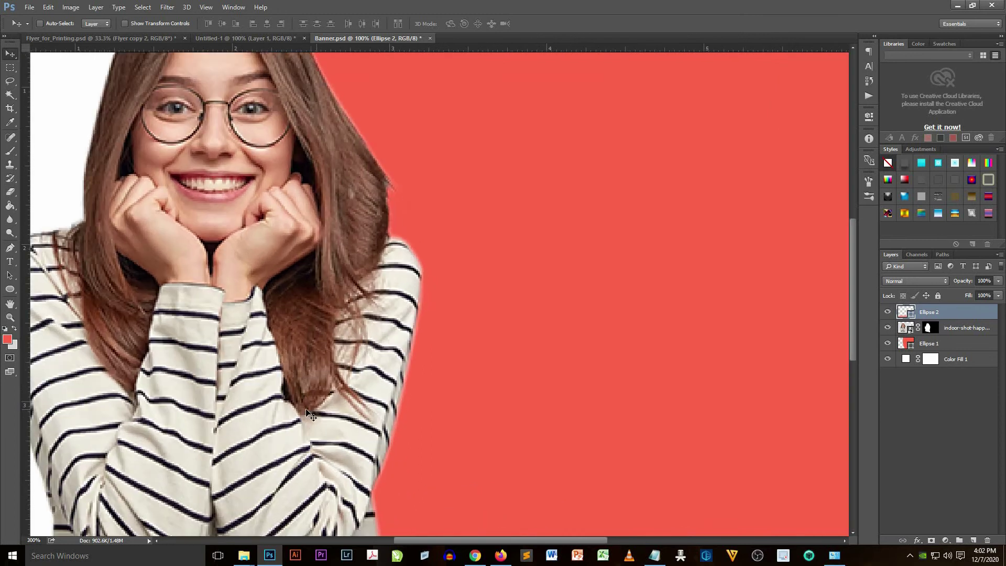
{"action": "scroll", "coordinate": [257, 413], "scroll_direction": "down", "scroll_amount": 2}
{"action": "scroll", "coordinate": [257, 413], "scroll_direction": "down", "scroll_amount": 2}
{"action": "key", "text": "ctrl+plus"}
{"action": "key", "text": "ctrl+plus"}
{"action": "mouse_move", "coordinate": [330, 419]}
{"action": "left_mouse_down"}
{"action": "mouse_move", "coordinate": [514, 380]}
{"action": "mouse_move", "coordinate": [525, 291]}
{"action": "left_mouse_up"}
{"action": "left_click", "coordinate": [12, 193]}
{"action": "right_click", "coordinate": [14, 197]}
{"action": "left_click", "coordinate": [42, 192]}
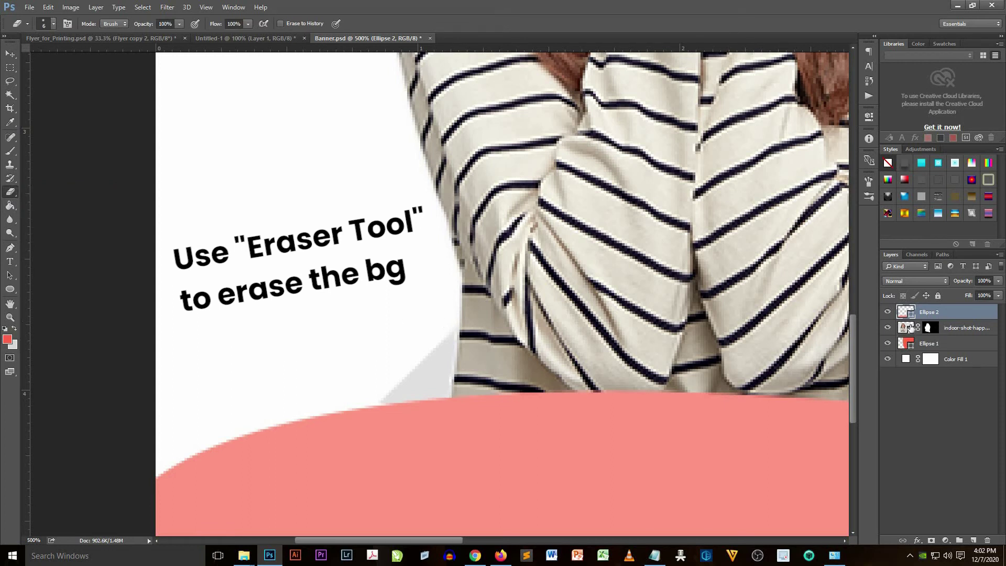
{"action": "left_click", "coordinate": [928, 328]}
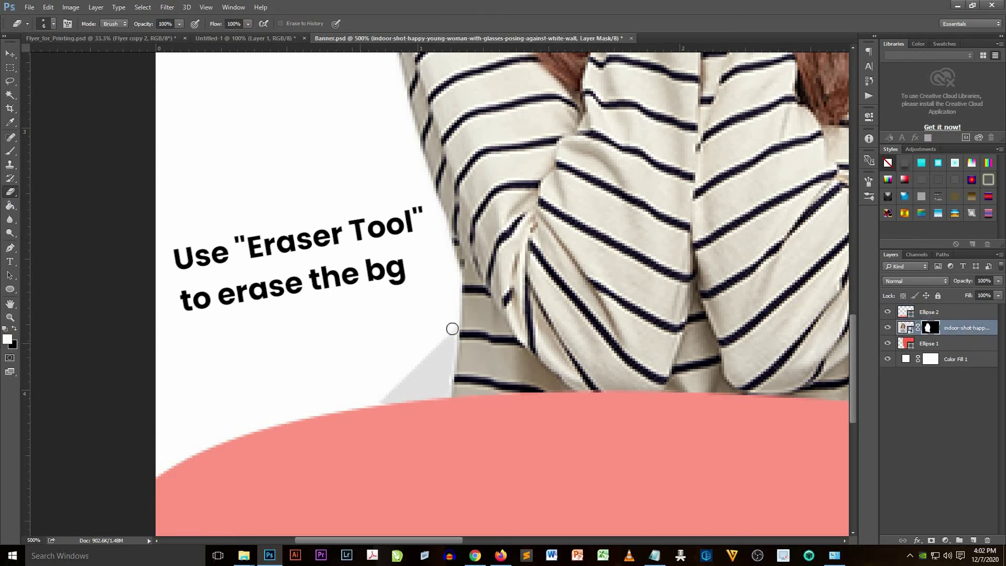
Step: Erase the grey strip along the shirt edge down to the pink curve
{"action": "left_click_drag", "start_coordinate": [448, 318], "coordinate": [447, 378]}
{"action": "left_click_drag", "start_coordinate": [447, 378], "coordinate": [438, 418]}
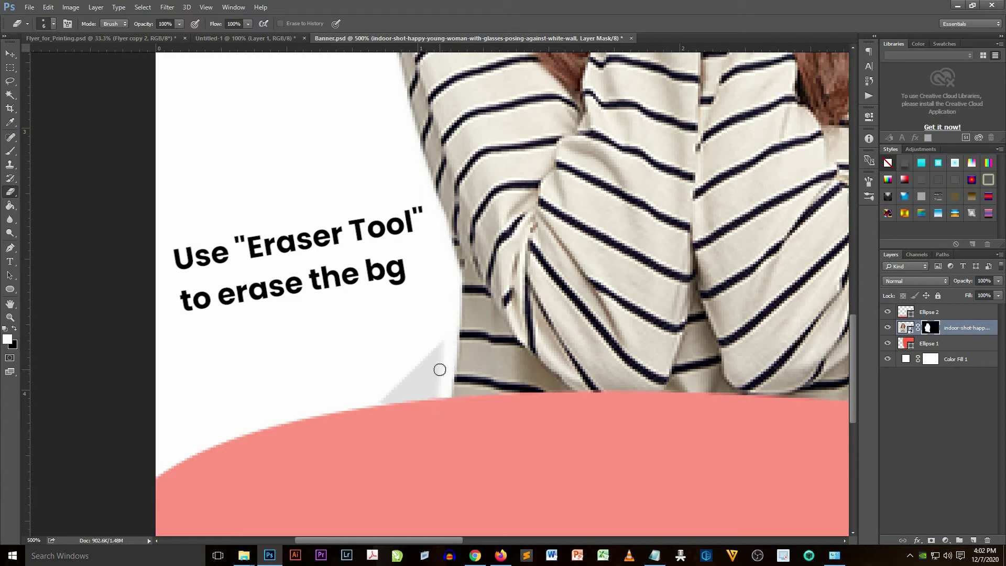
{"action": "left_click_drag", "start_coordinate": [425, 340], "coordinate": [419, 383]}
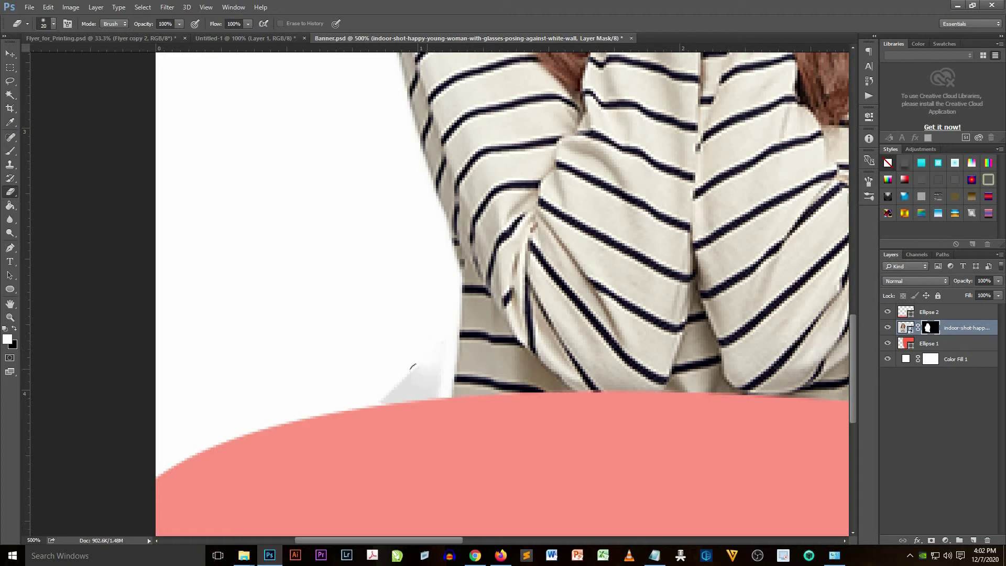
{"action": "mouse_move", "coordinate": [421, 339]}
{"action": "left_mouse_down"}
{"action": "mouse_move", "coordinate": [416, 386]}
{"action": "mouse_move", "coordinate": [388, 400]}
{"action": "mouse_move", "coordinate": [366, 386]}
{"action": "left_mouse_up"}
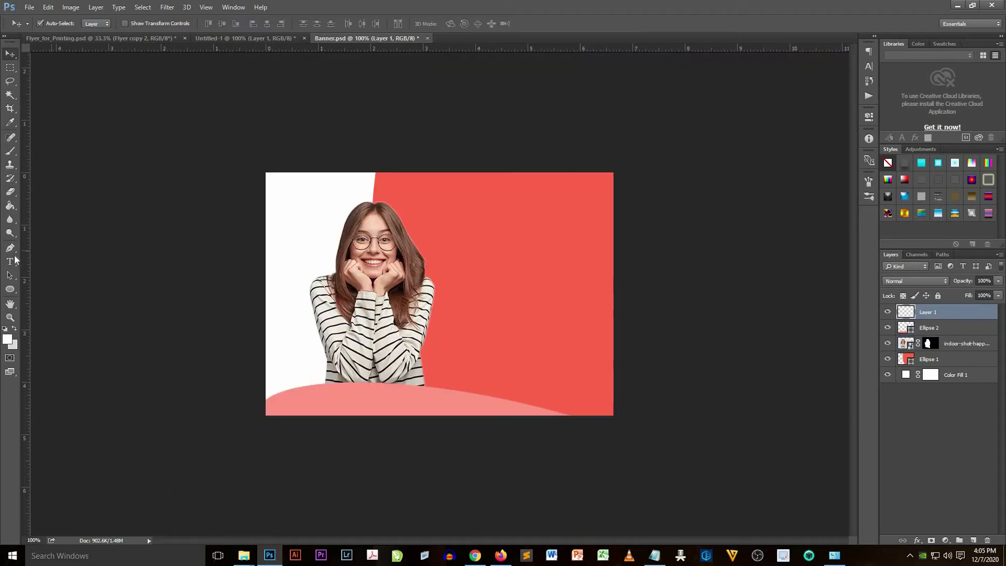
{"action": "left_click_drag", "start_coordinate": [10, 261], "coordinate": [52, 262]}
{"action": "left_click", "coordinate": [53, 262]}
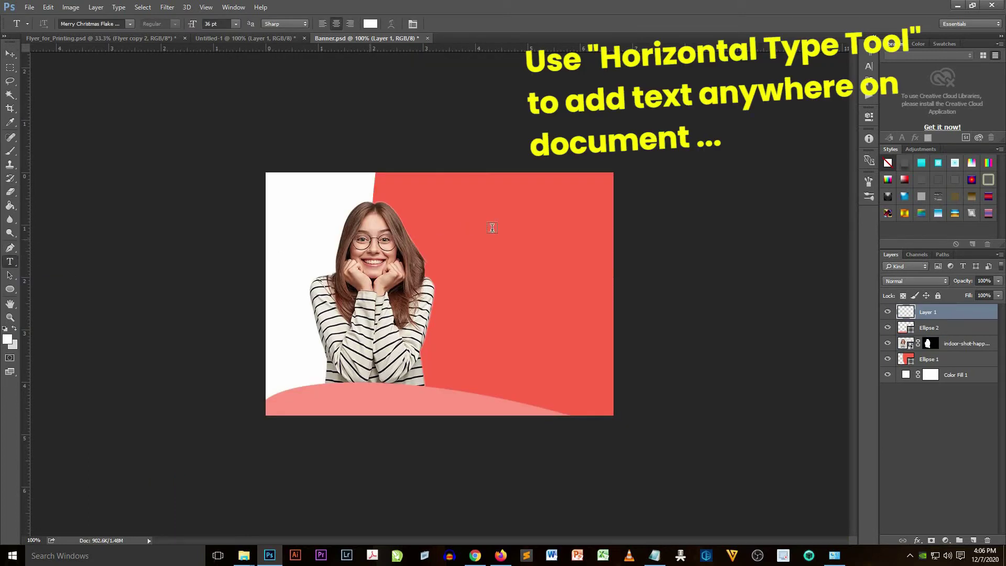
Step: Type 'Merry Christmas and' / 'Happy New Year' on the red area
{"action": "left_click", "coordinate": [514, 215]}
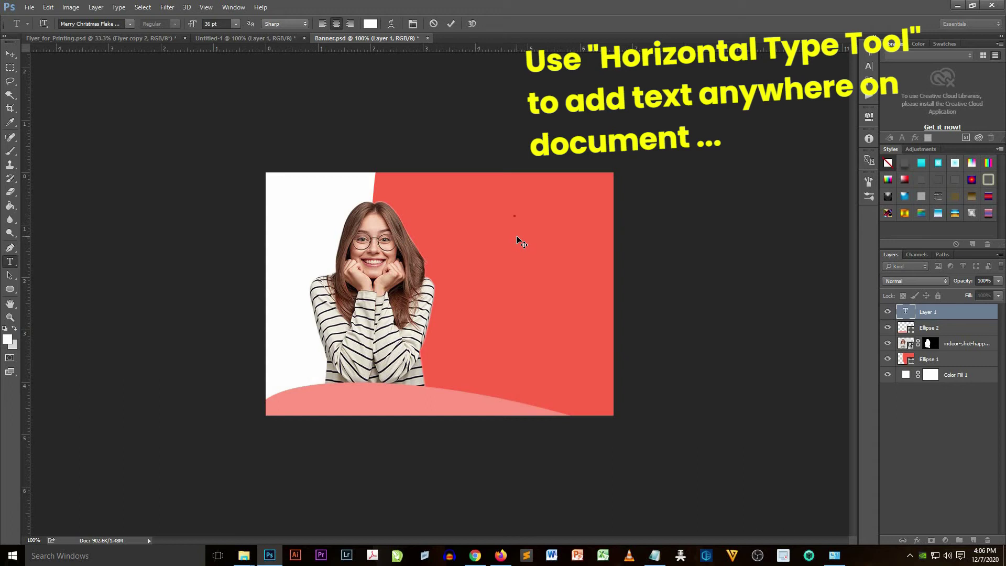
{"action": "type", "text": "Meer"}
{"action": "type", "text": "y"}
{"action": "key", "text": "BackSpace"}
{"action": "key", "text": "BackSpace"}
{"action": "key", "text": "BackSpace"}
{"action": "type", "text": "rry Christmas a"}
{"action": "type", "text": "nd"}
{"action": "key", "text": "Return"}
{"action": "type", "text": "Happy New Year"}
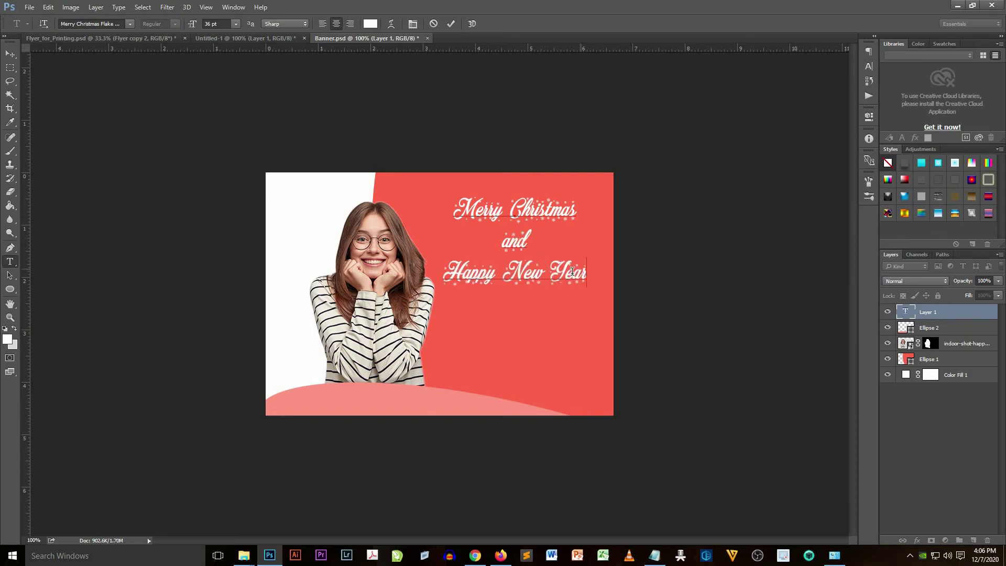
Step: Set the greeting to 48 pt and rebreak it into three lines ending 'and Happy' / 'New Year'
{"action": "left_click_drag", "start_coordinate": [586, 274], "coordinate": [450, 200]}
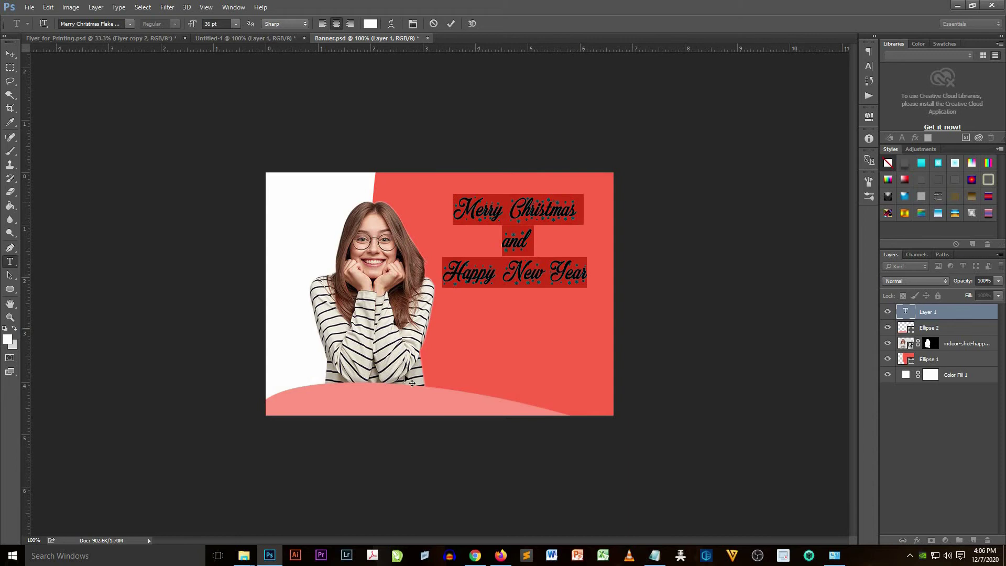
{"action": "left_click", "coordinate": [234, 25]}
{"action": "left_click", "coordinate": [236, 179]}
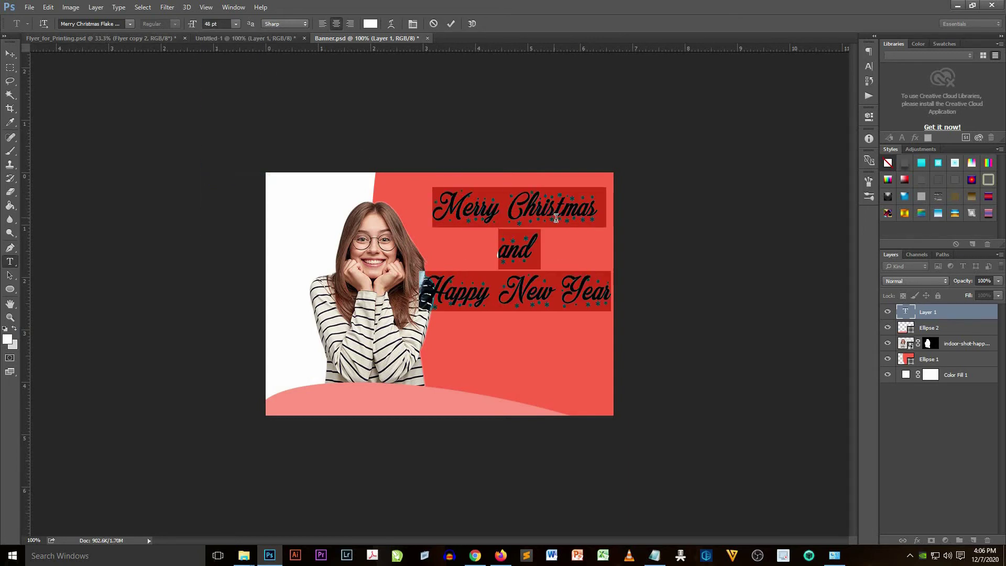
{"action": "left_click", "coordinate": [522, 250]}
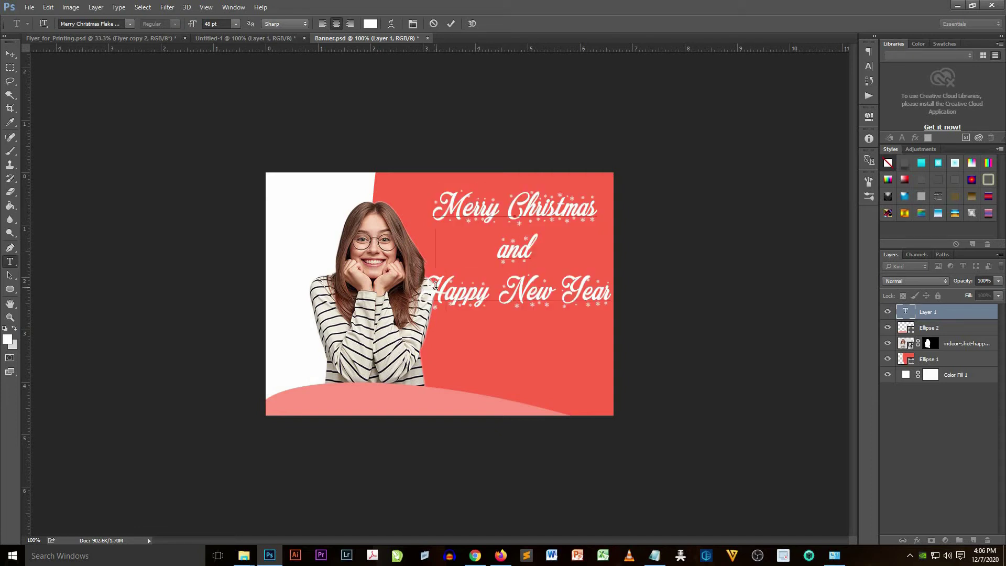
{"action": "key", "text": "BackSpace"}
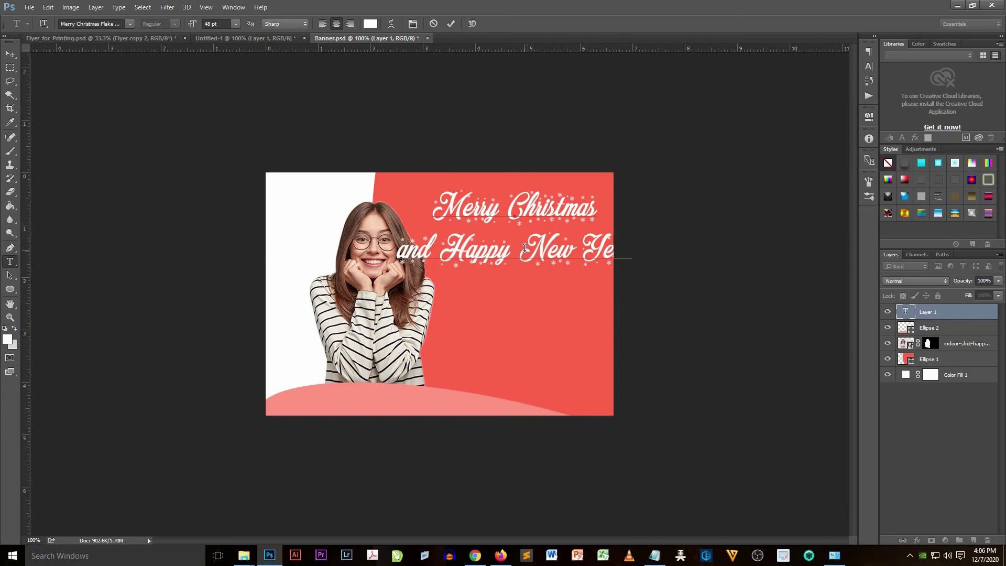
{"action": "key", "text": "Return"}
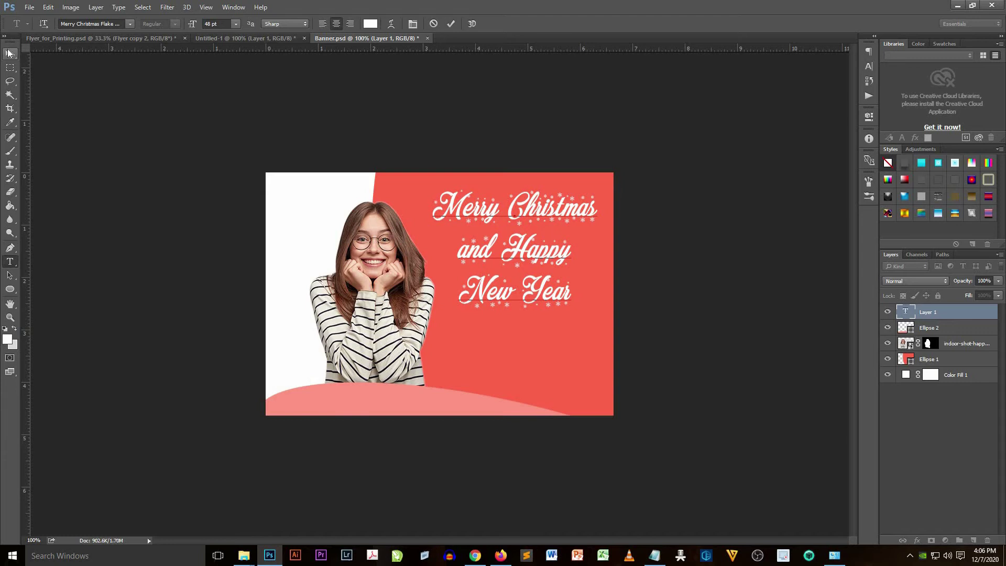
{"action": "left_click", "coordinate": [10, 55]}
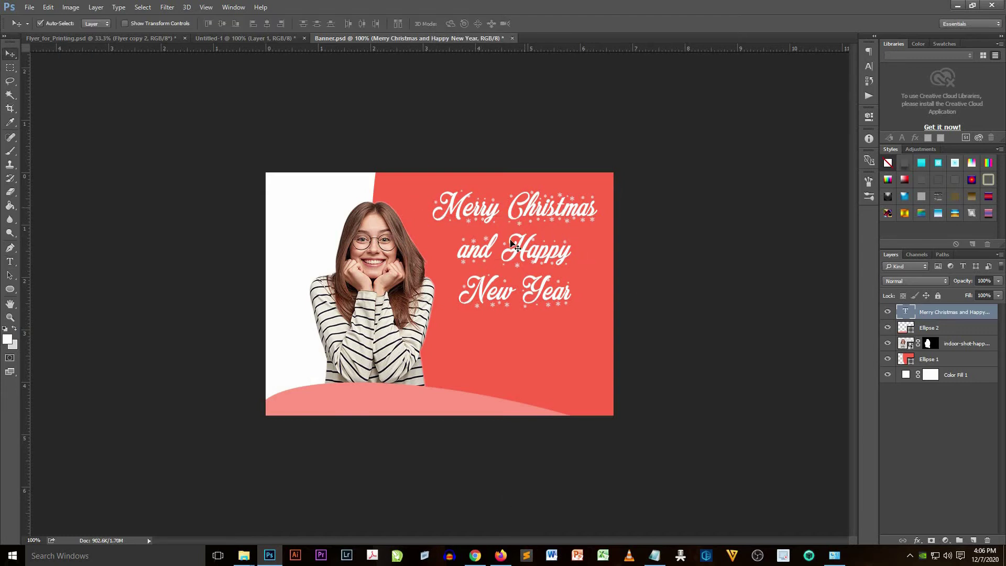
Step: Set the greeting's line spacing to 48 pt and add a new empty layer
{"action": "left_click", "coordinate": [868, 66]}
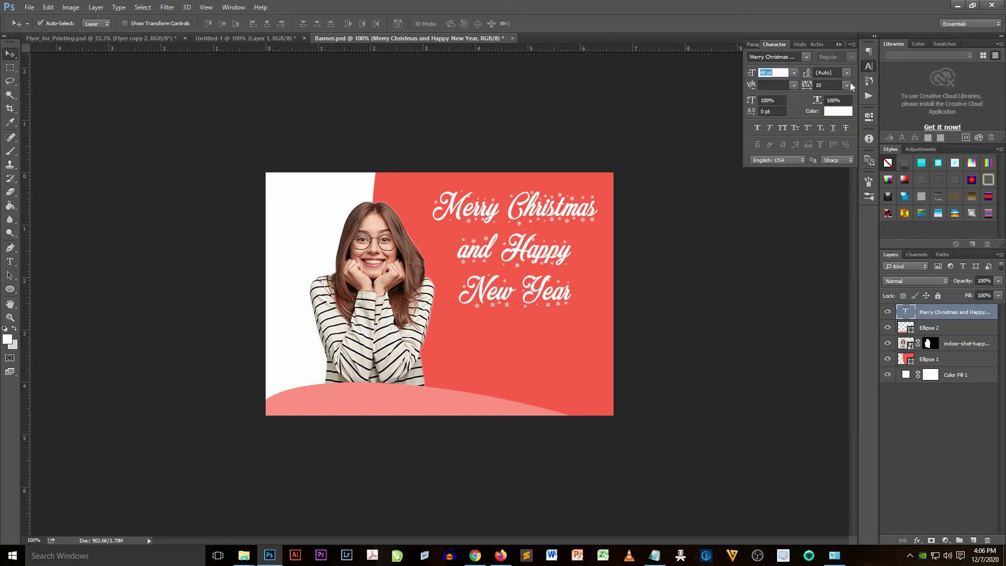
{"action": "left_click", "coordinate": [846, 72]}
{"action": "left_click", "coordinate": [847, 225]}
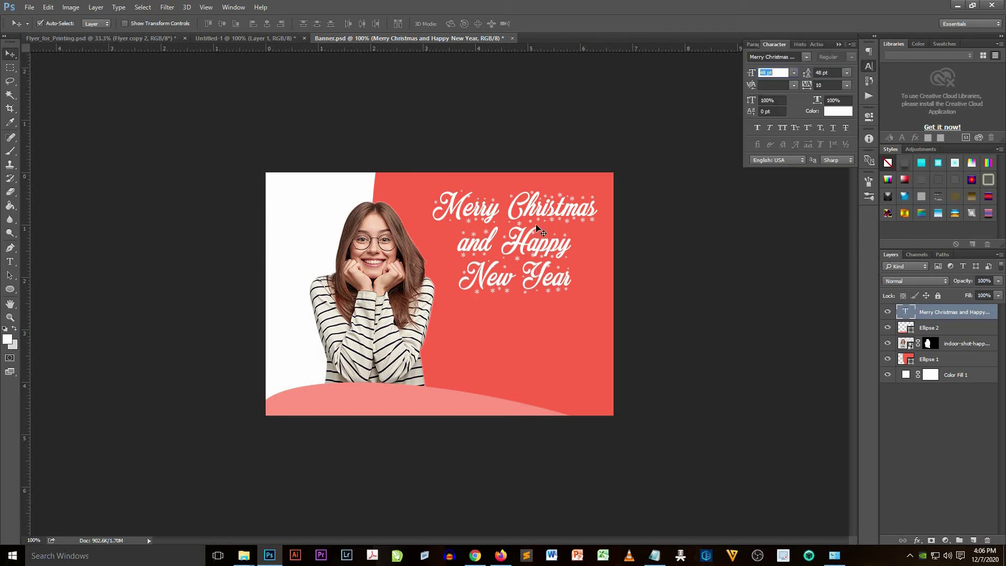
{"action": "key", "text": "ctrl+shift+alt+n"}
{"action": "right_click", "coordinate": [10, 289]}
{"action": "left_click", "coordinate": [47, 309]}
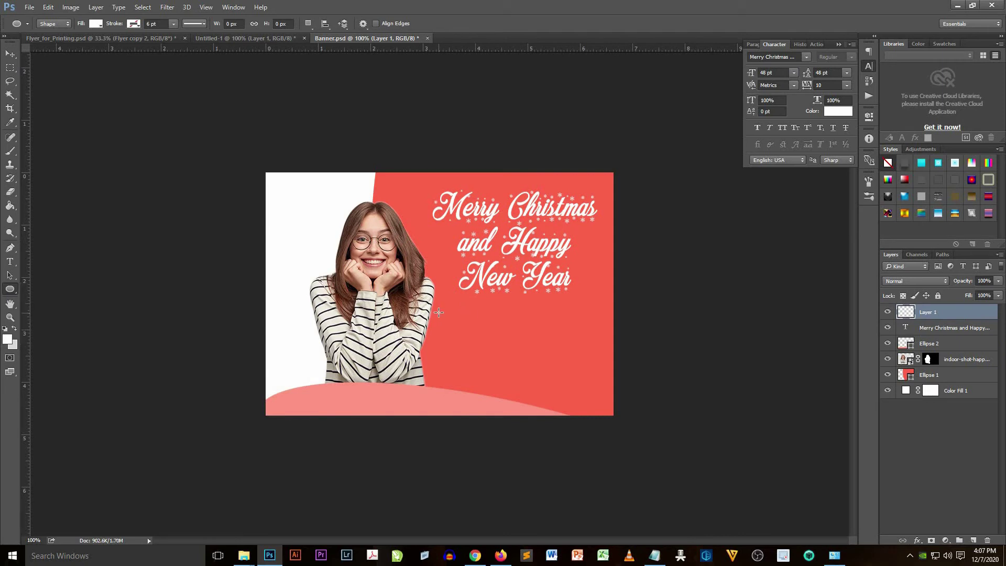
Step: Draw a small dot right of the woman's sleeve and colour it yellow #ffd200
{"action": "left_click_drag", "start_coordinate": [439, 312], "coordinate": [446, 319]}
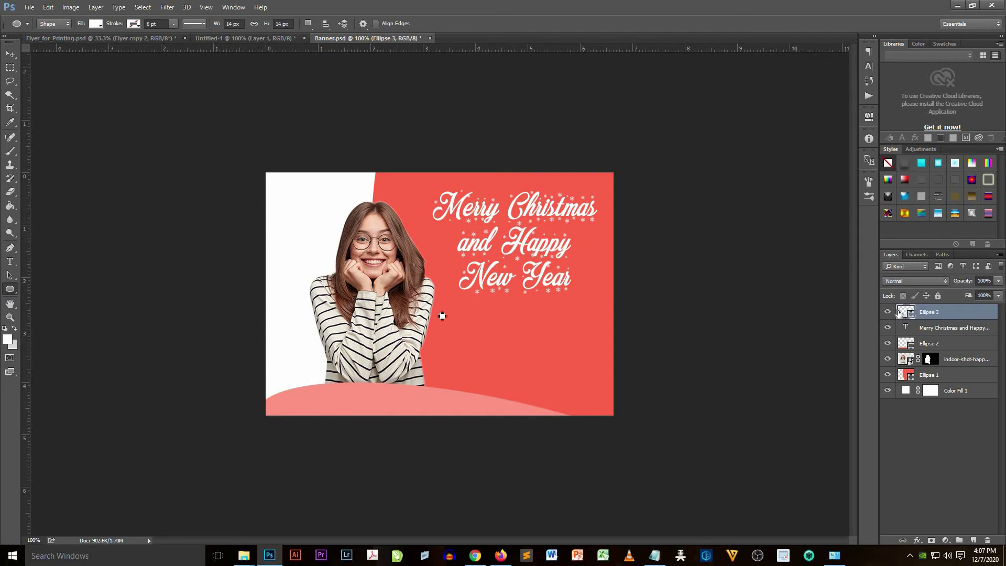
{"action": "double_click", "coordinate": [896, 313]}
{"action": "type", "text": "920e0eff0000"}
{"action": "left_click_drag", "start_coordinate": [713, 407], "coordinate": [714, 385]}
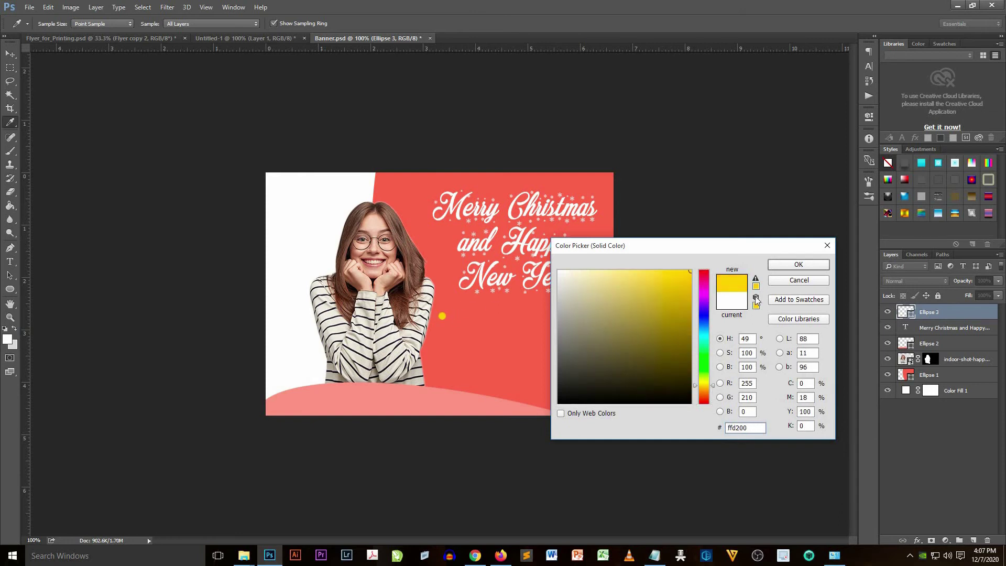
{"action": "key", "text": "Return"}
Step: Duplicate the yellow dot layer and nudge the copy to the right
{"action": "key", "text": "v"}
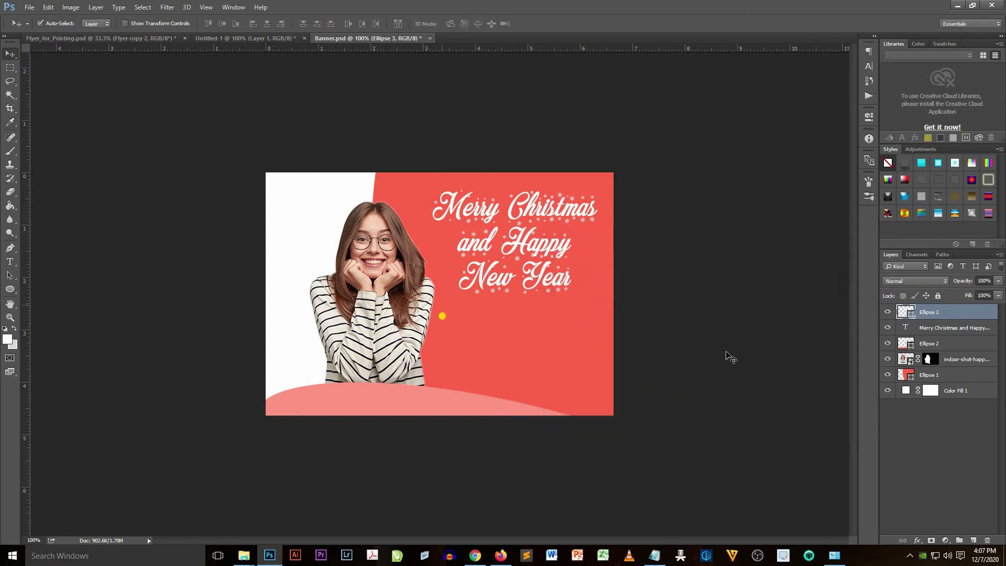
{"action": "right_click", "coordinate": [933, 316]}
{"action": "left_click", "coordinate": [835, 112]}
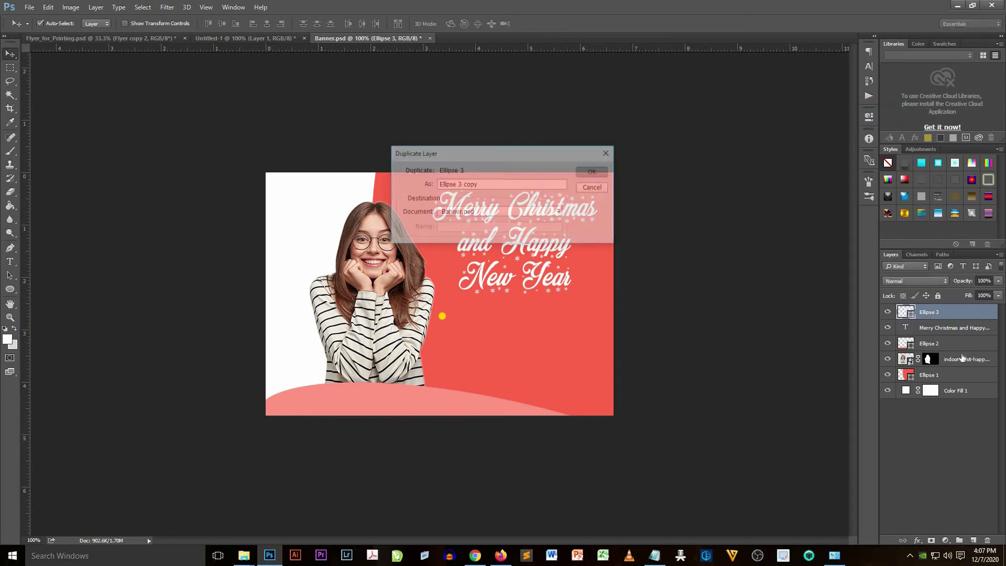
{"action": "key", "text": "Return"}
{"action": "key", "text": "shift+Right"}
{"action": "key", "text": "shift+Right"}
{"action": "key", "text": "shift+Right"}
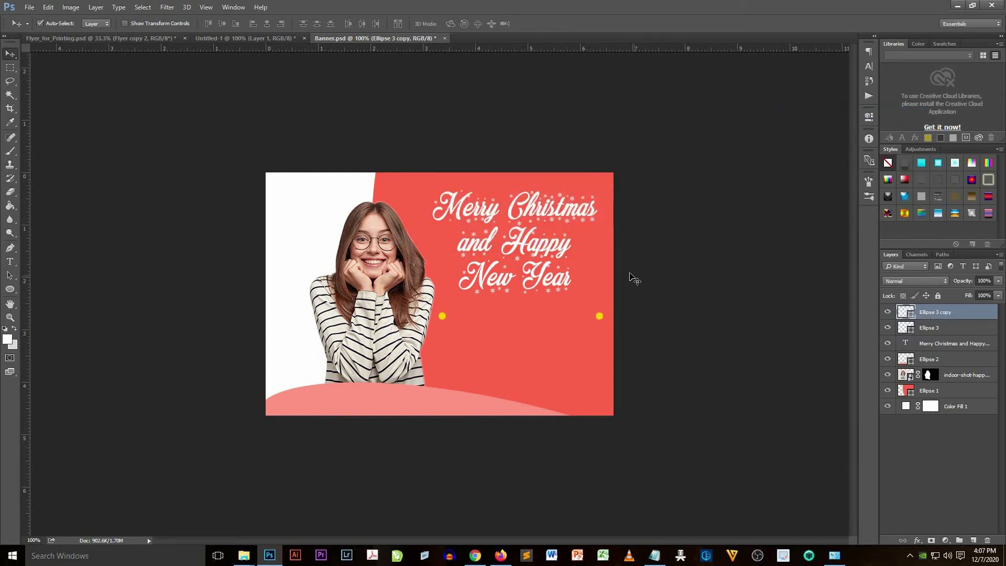
{"action": "left_click", "coordinate": [973, 540]}
{"action": "left_click", "coordinate": [10, 261]}
Step: Type 'special promo' between the dots in Poppins ExtraBold at 24 pt
{"action": "left_click", "coordinate": [52, 261]}
{"action": "left_click", "coordinate": [479, 322]}
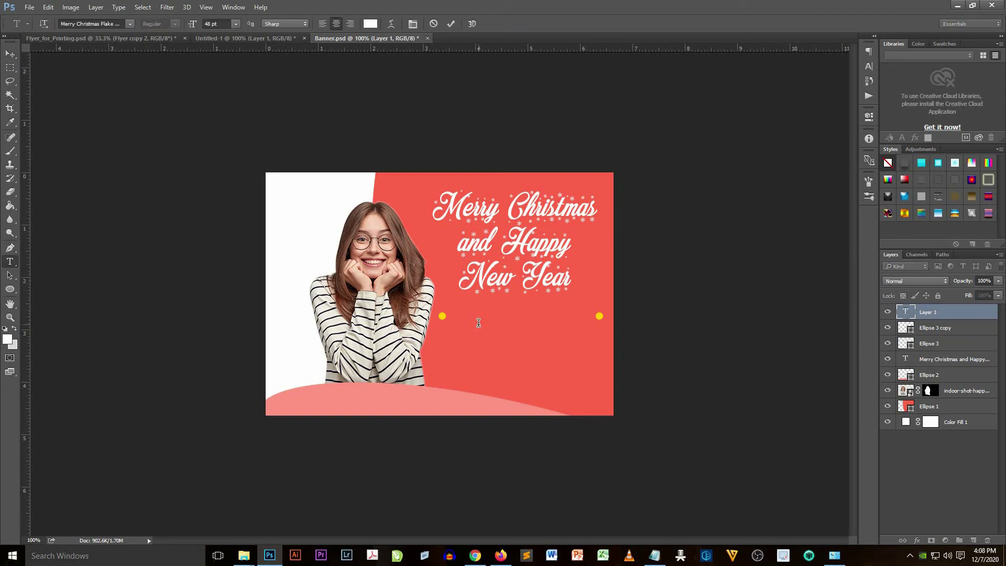
{"action": "type", "text": "special"}
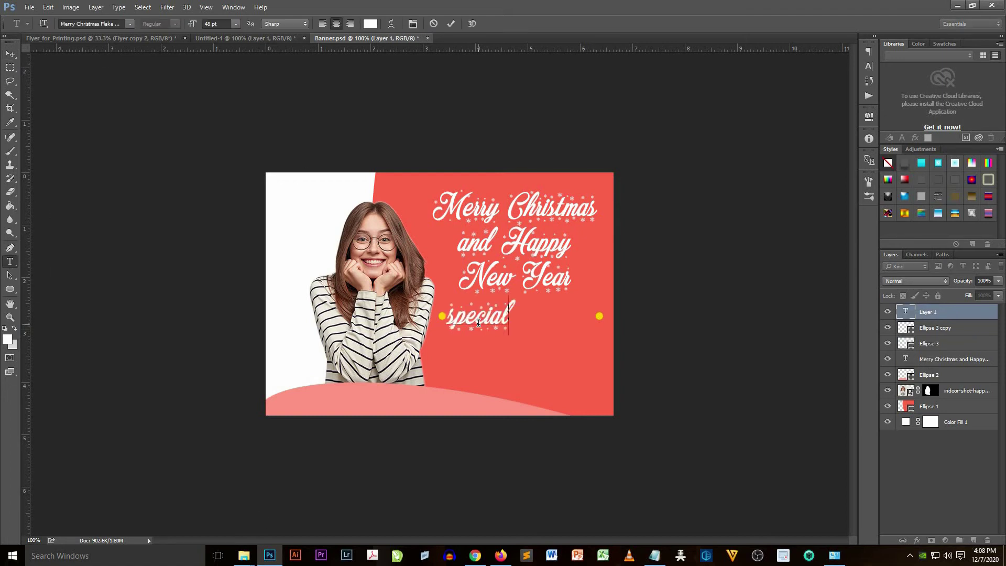
{"action": "type", "text": " promo"}
{"action": "left_click_drag", "start_coordinate": [543, 313], "coordinate": [395, 320]}
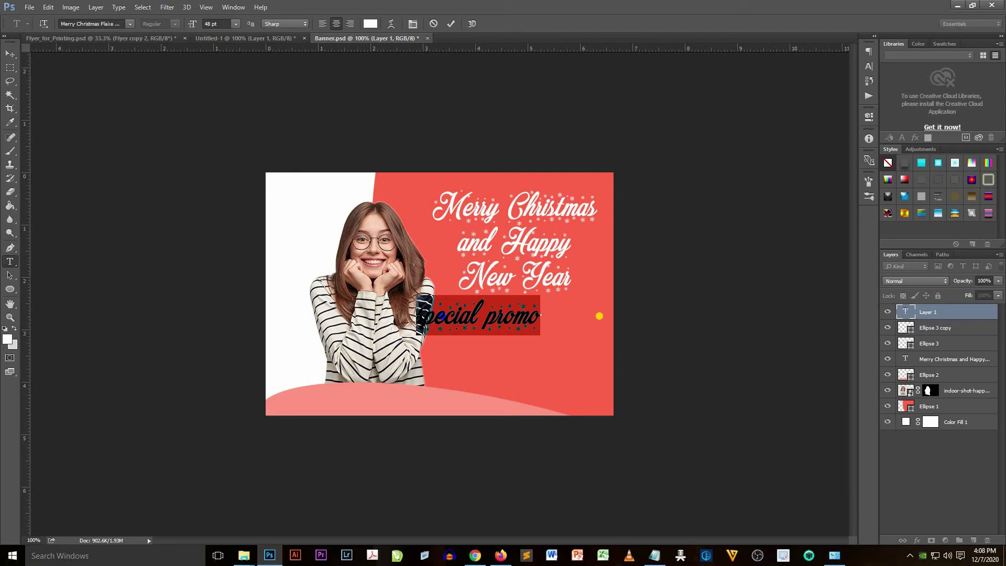
{"action": "left_click", "coordinate": [89, 23]}
{"action": "type", "text": "poppins"}
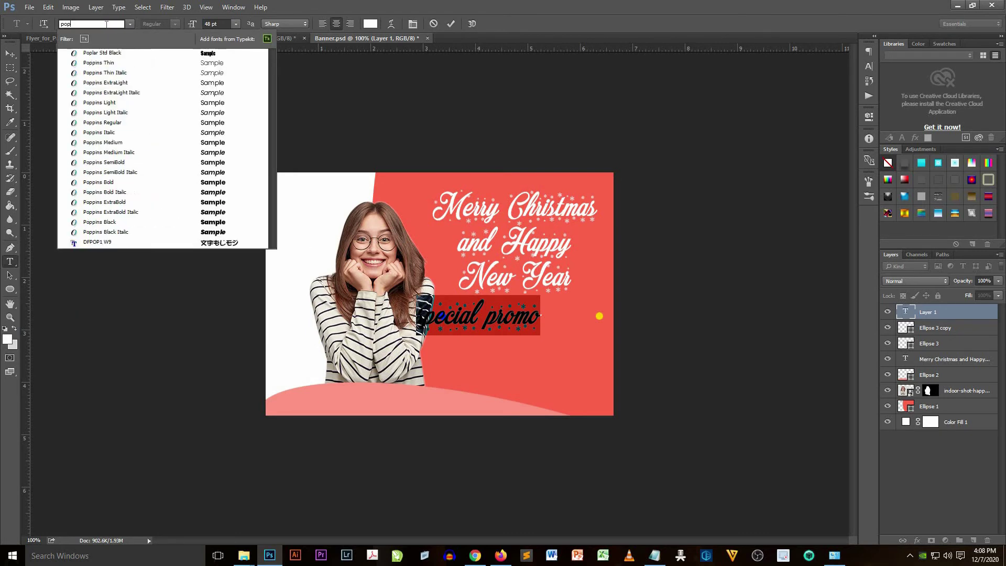
{"action": "key", "text": "Return"}
{"action": "left_click", "coordinate": [236, 23]}
{"action": "left_click", "coordinate": [220, 140]}
Step: Centre the promo line between the dots, make it All Caps and colour it #ffd200
{"action": "left_click", "coordinate": [10, 54]}
{"action": "left_click", "coordinate": [43, 53]}
{"action": "left_click_drag", "start_coordinate": [535, 314], "coordinate": [576, 304]}
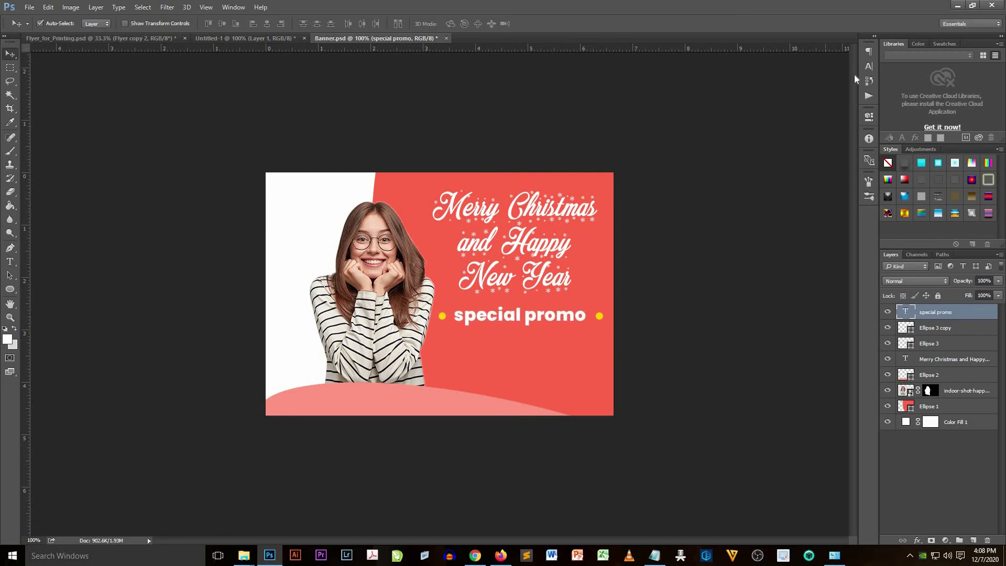
{"action": "left_click", "coordinate": [868, 66]}
{"action": "left_click", "coordinate": [783, 131]}
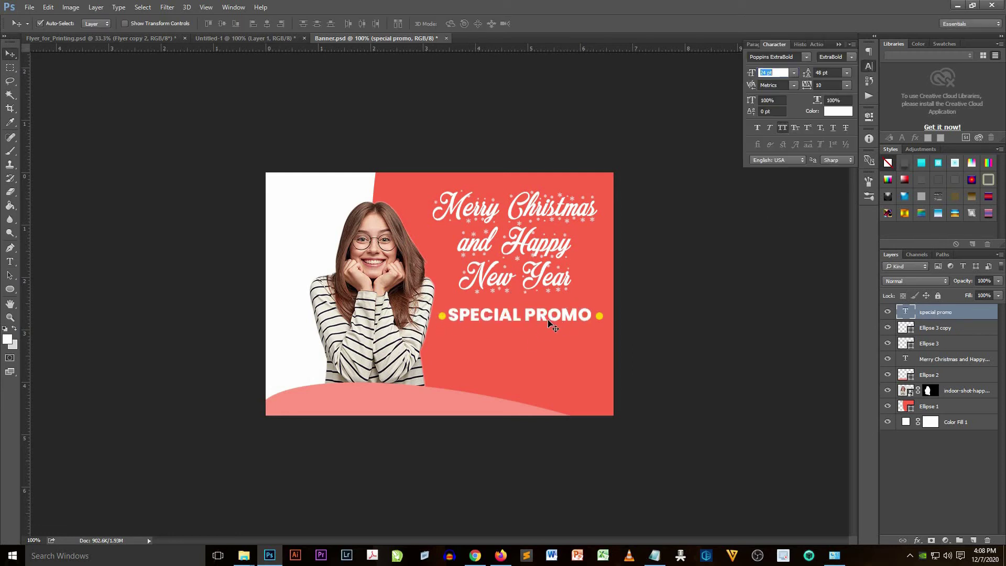
{"action": "left_click", "coordinate": [568, 317]}
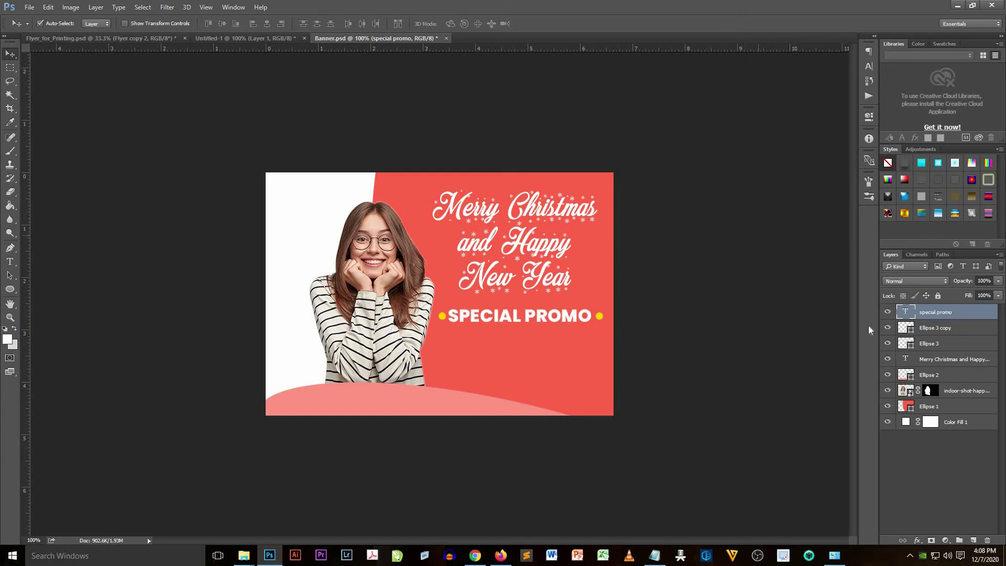
{"action": "type", "text": "ffd200"}
{"action": "left_click", "coordinate": [815, 267]}
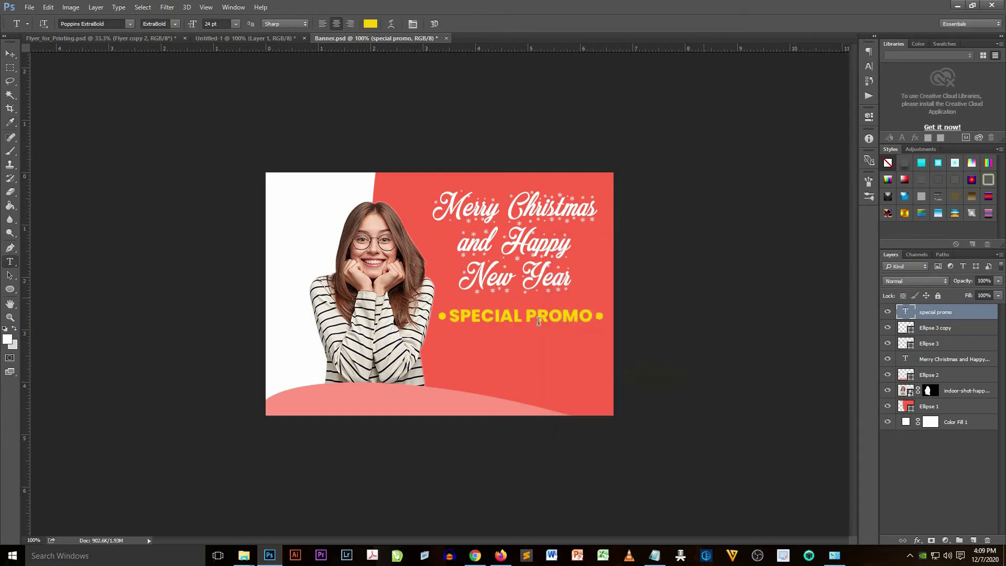
{"action": "left_click", "coordinate": [10, 264]}
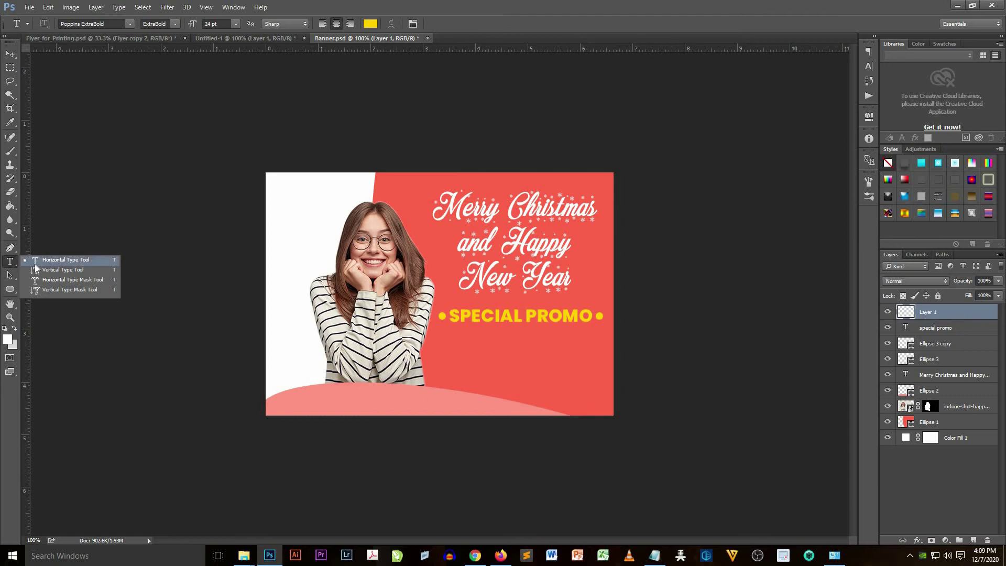
Step: Add white (ffffff) GET text below the promo line and shift it slightly right
{"action": "left_click", "coordinate": [444, 351]}
{"action": "type", "text": "GET"}
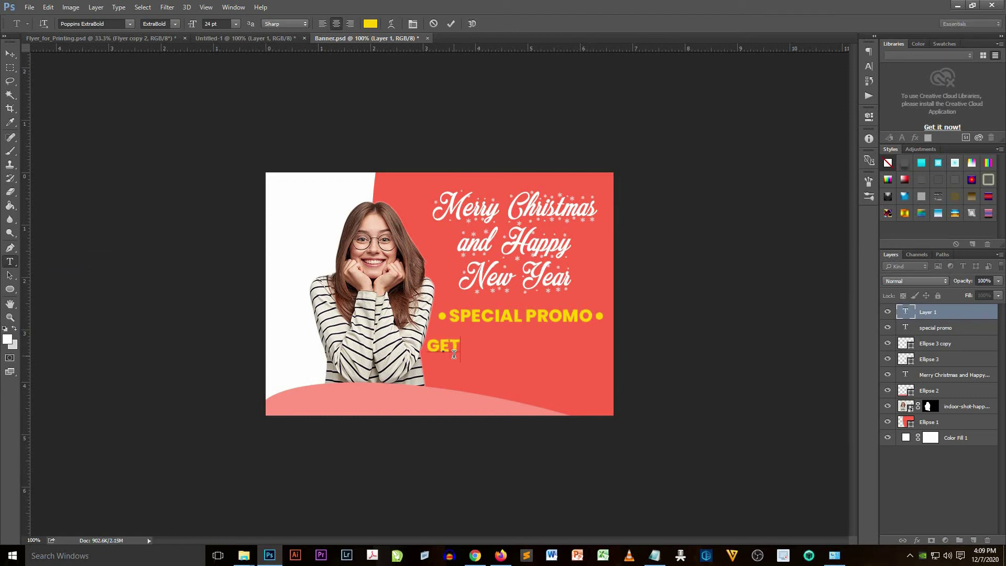
{"action": "key", "text": "ctrl+a"}
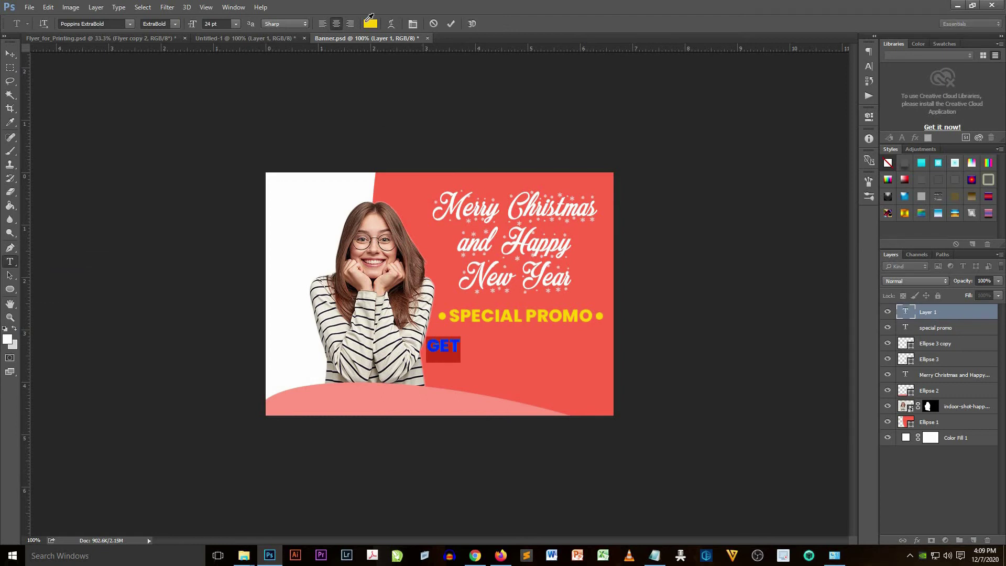
{"action": "left_click", "coordinate": [370, 24]}
{"action": "type", "text": "ffffff"}
{"action": "key", "text": "Return"}
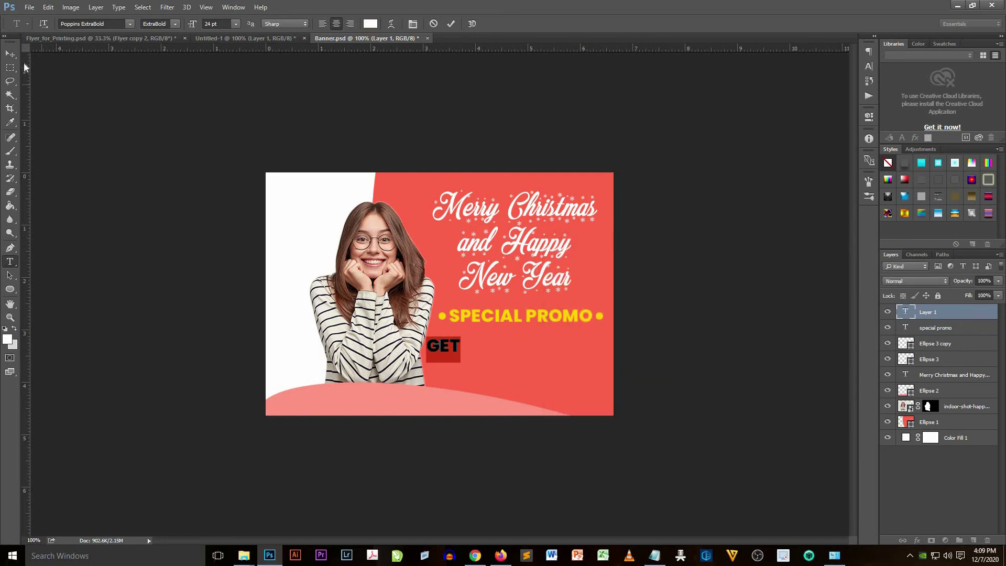
{"action": "right_click", "coordinate": [10, 54]}
{"action": "left_click_drag", "start_coordinate": [459, 342], "coordinate": [472, 339]}
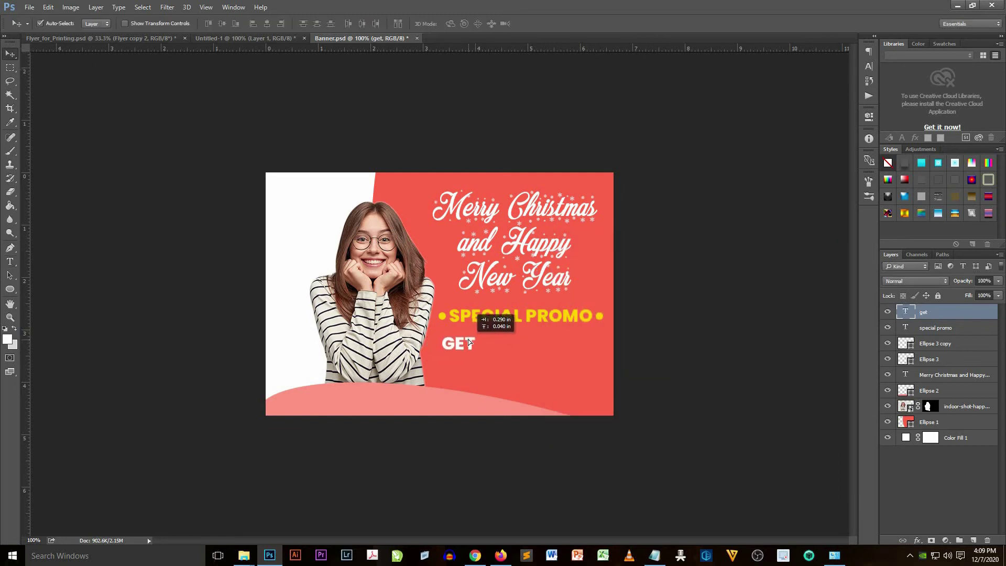
Step: Make the GET text 18 pt Bold and nudge it into place
{"action": "right_click", "coordinate": [10, 262]}
{"action": "left_click", "coordinate": [58, 261]}
{"action": "left_click", "coordinate": [235, 24]}
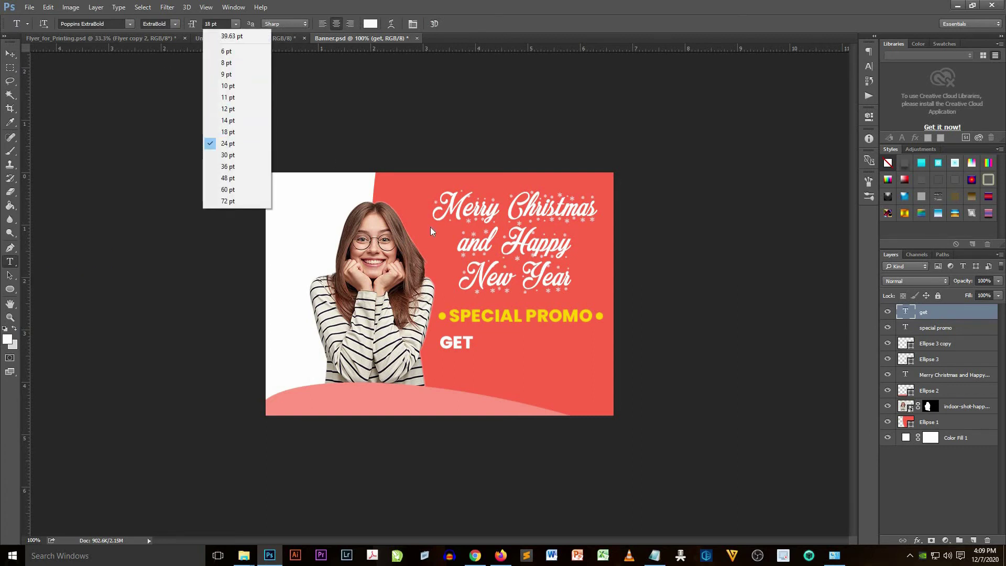
{"action": "left_click", "coordinate": [222, 121]}
{"action": "left_click", "coordinate": [177, 27]}
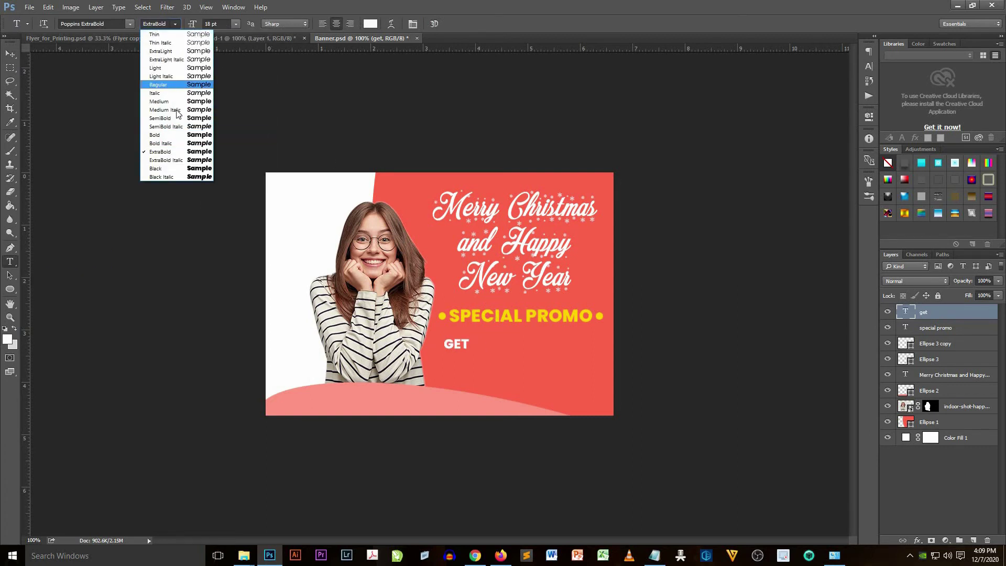
{"action": "left_click", "coordinate": [173, 131]}
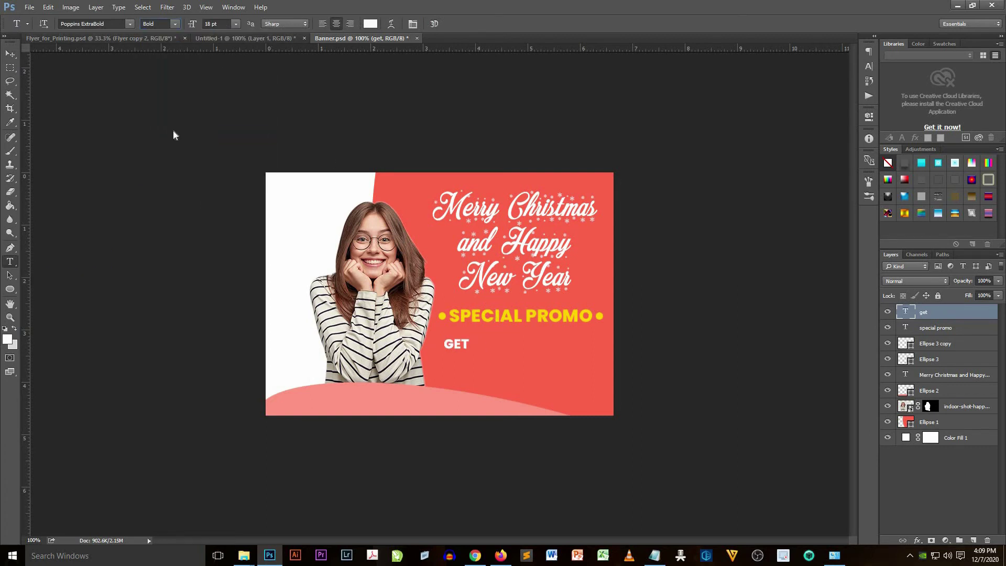
{"action": "left_click", "coordinate": [12, 52]}
{"action": "left_click_drag", "start_coordinate": [464, 342], "coordinate": [460, 340]}
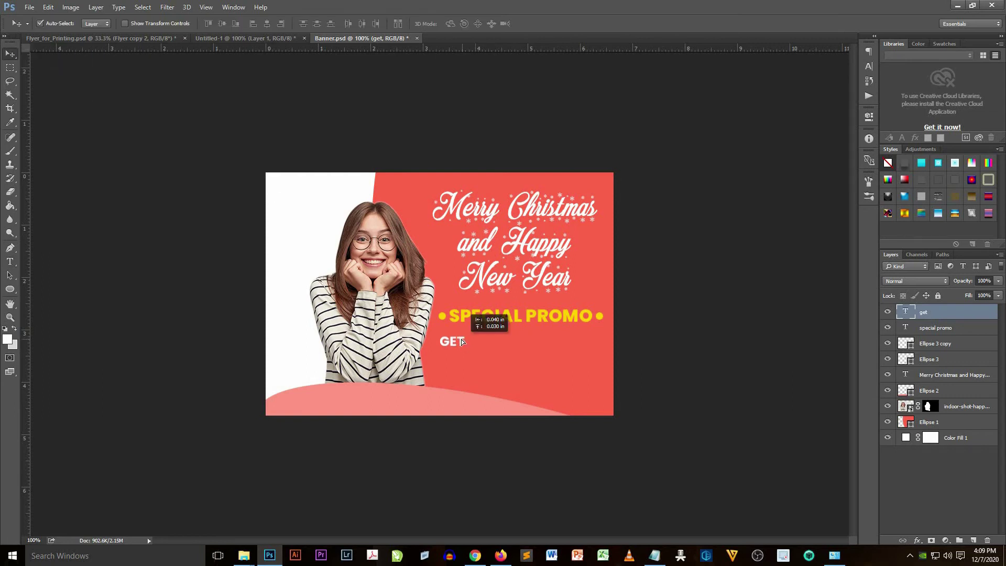
Step: Duplicate the get layer, move the copy right, and retype it as 15%
{"action": "right_click", "coordinate": [939, 313]}
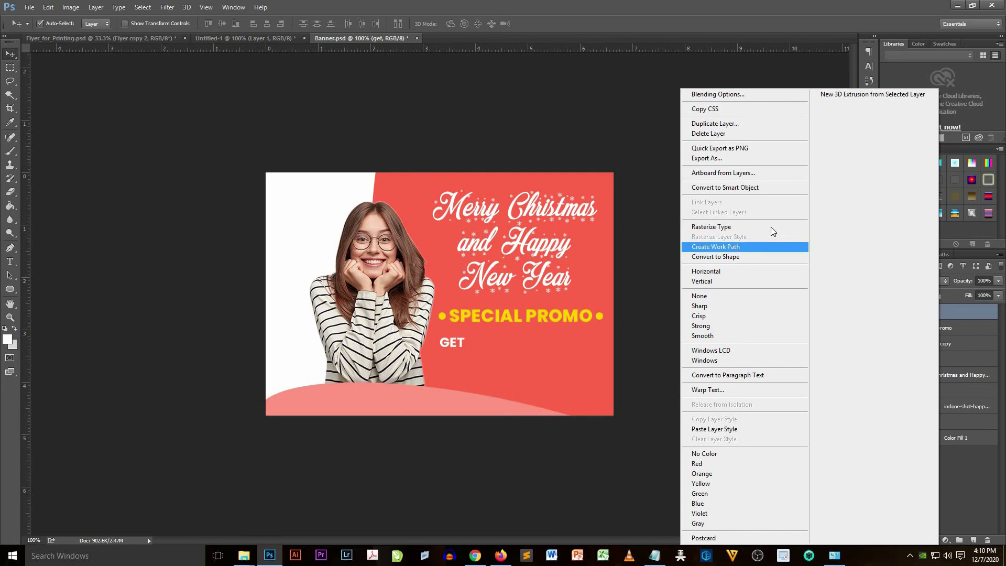
{"action": "left_click", "coordinate": [727, 124]}
{"action": "left_click", "coordinate": [592, 172]}
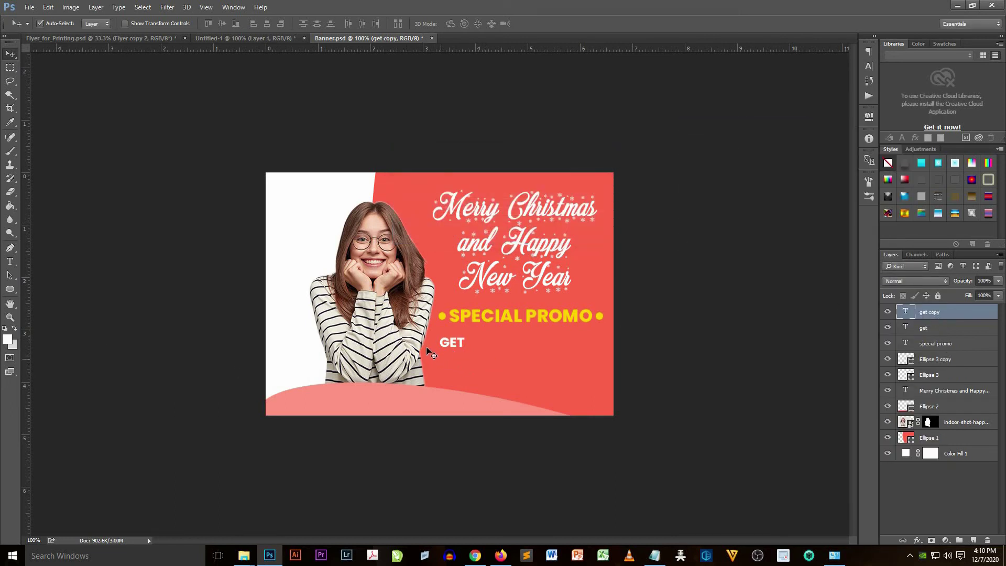
{"action": "left_click_drag", "start_coordinate": [440, 358], "coordinate": [483, 367]}
{"action": "left_click", "coordinate": [10, 261]}
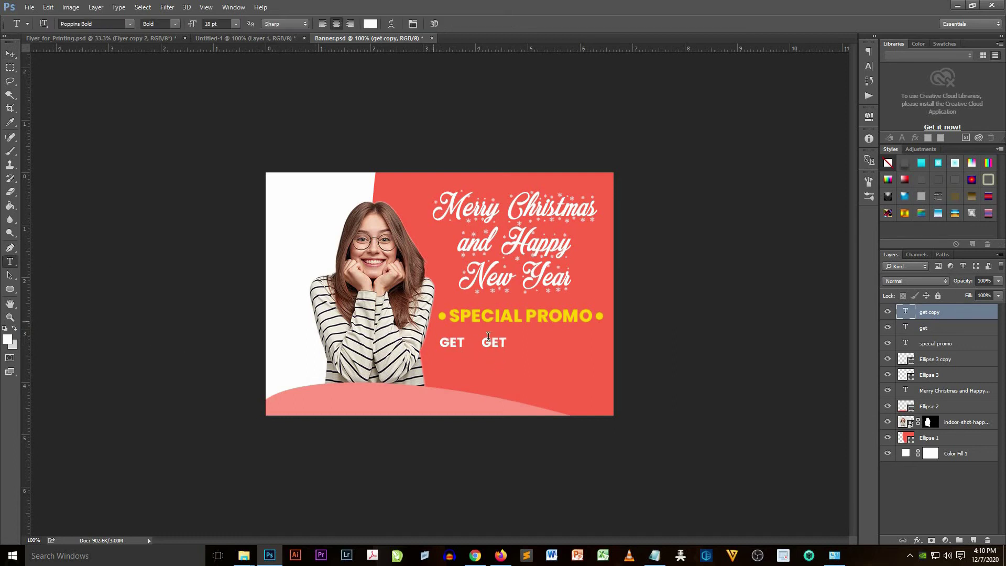
{"action": "double_click", "coordinate": [498, 345]}
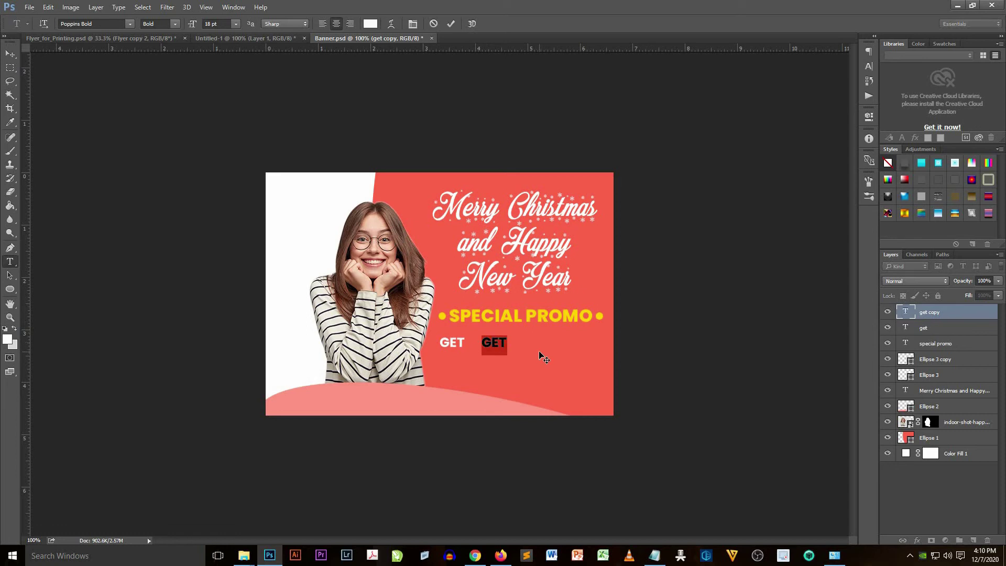
{"action": "type", "text": "15%"}
Step: Enlarge the 15% text to 72 pt and move it below SPECIAL PROMO
{"action": "left_click_drag", "start_coordinate": [507, 343], "coordinate": [476, 341]}
{"action": "left_click", "coordinate": [236, 23]}
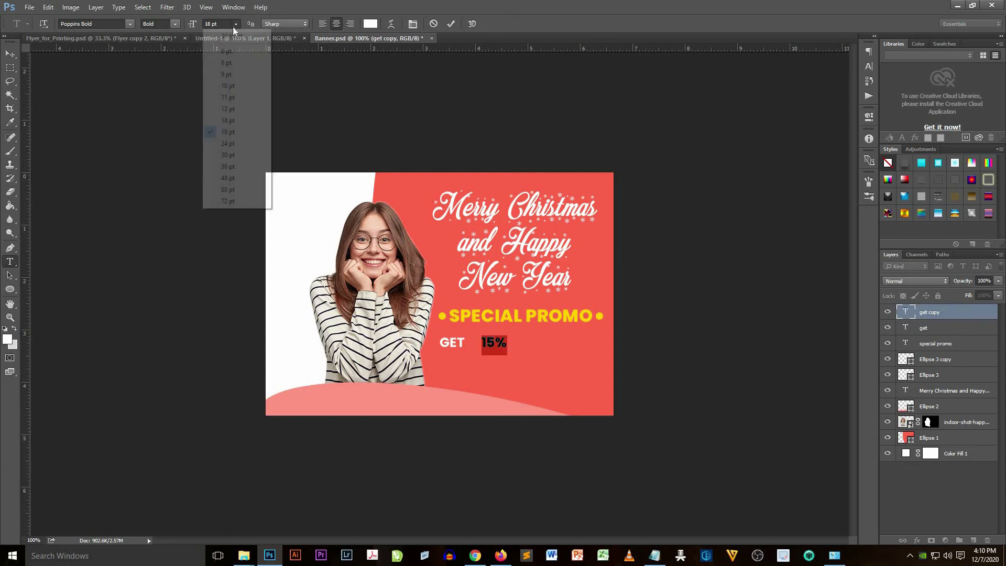
{"action": "left_click", "coordinate": [230, 189]}
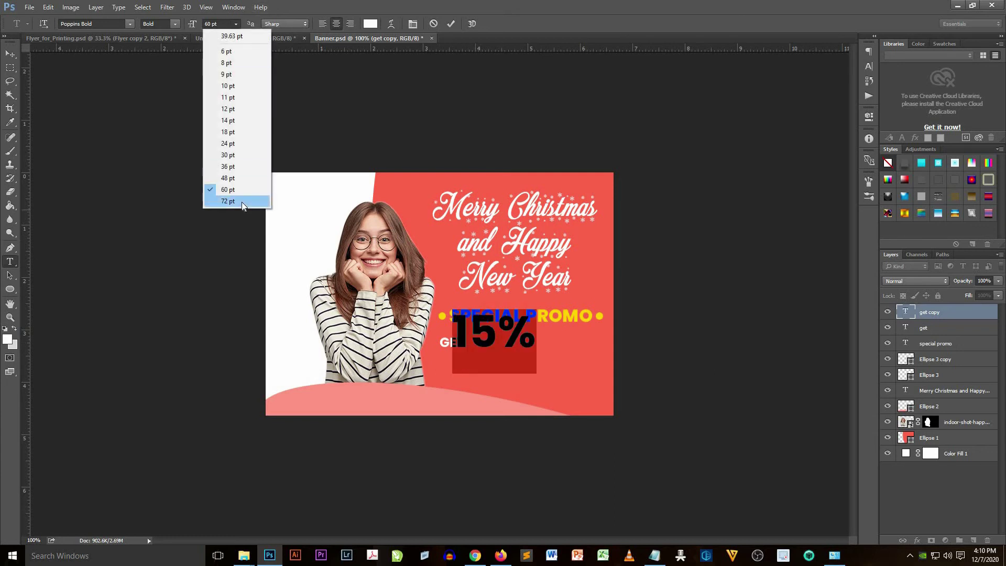
{"action": "left_click", "coordinate": [239, 201]}
{"action": "left_click", "coordinate": [10, 54]}
{"action": "left_click", "coordinate": [48, 54]}
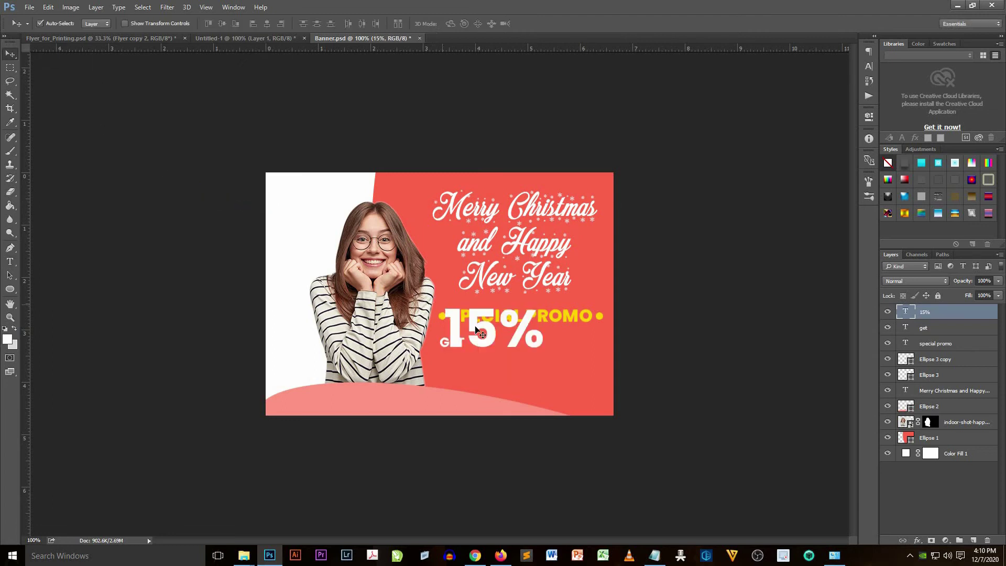
{"action": "left_click_drag", "start_coordinate": [491, 335], "coordinate": [513, 359]}
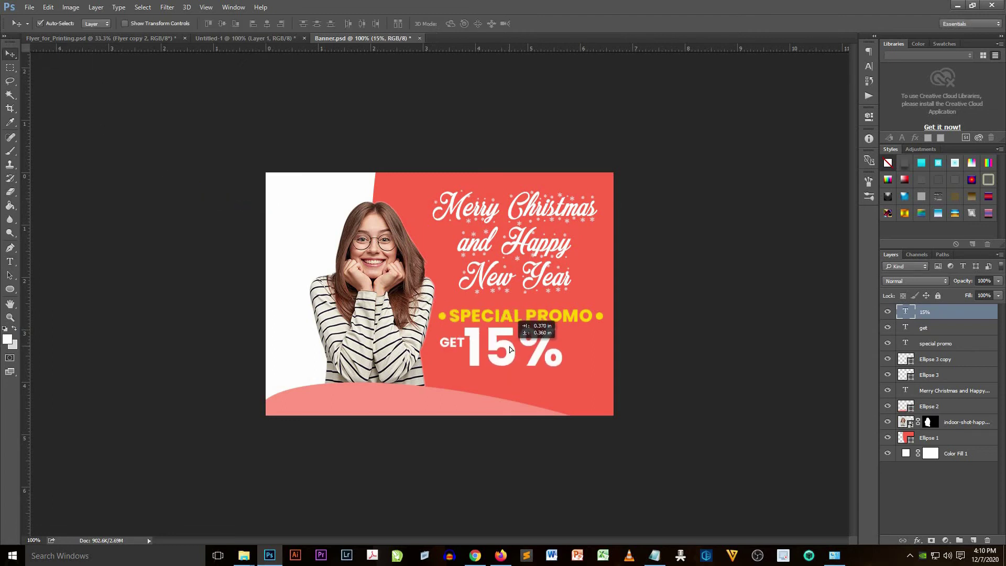
{"action": "left_click_drag", "start_coordinate": [513, 359], "coordinate": [519, 370]}
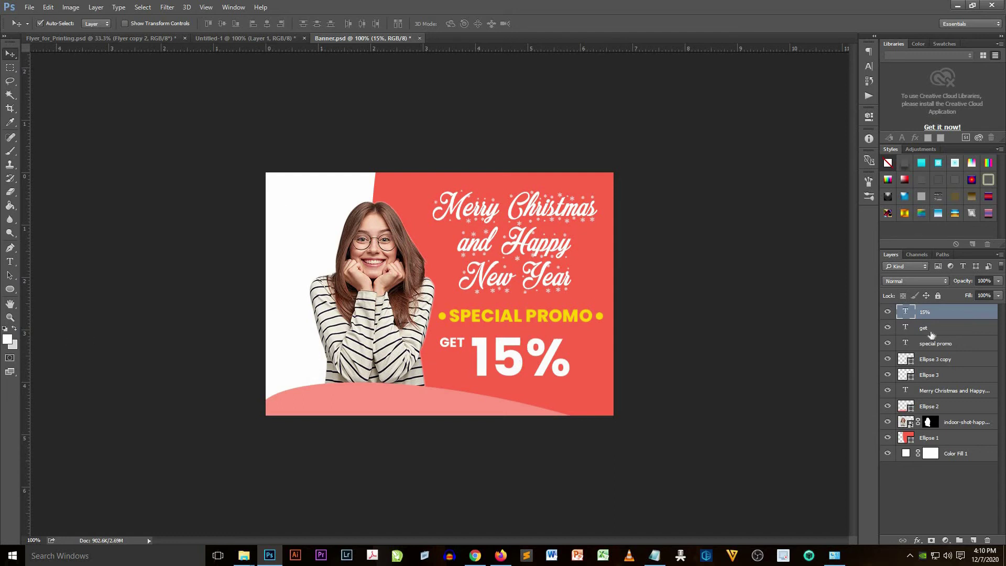
Step: Nudge the GET layer down and right so it sits beside 15%
{"action": "left_click", "coordinate": [931, 331]}
{"action": "key", "text": "shift+Down"}
{"action": "key", "text": "shift+Down"}
{"action": "key", "text": "shift+Right"}
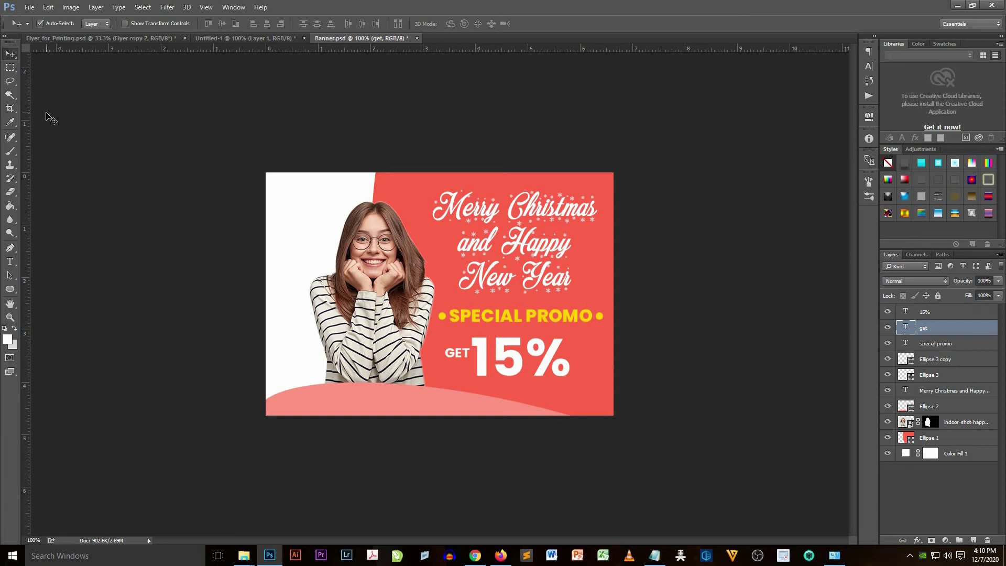
{"action": "key", "text": "Down"}
{"action": "key", "text": "Down"}
{"action": "key", "text": "Right"}
{"action": "key", "text": "Right"}
{"action": "key", "text": "Down"}
{"action": "key", "text": "Down"}
{"action": "key", "text": "Right"}
{"action": "key", "text": "Right"}
Step: Duplicate the GET layer and position the copy just right of 15%
{"action": "right_click", "coordinate": [941, 332]}
{"action": "left_click", "coordinate": [740, 125]}
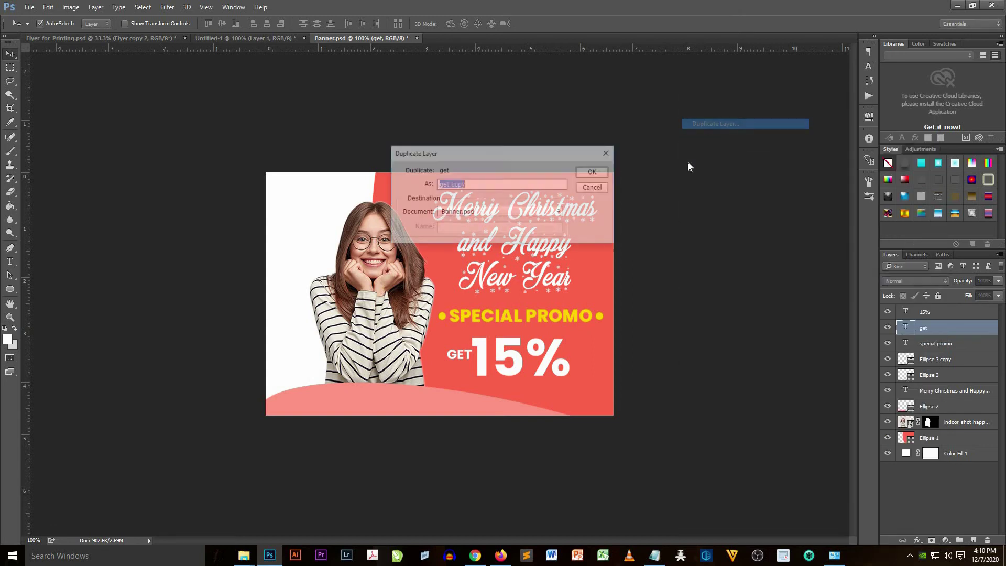
{"action": "key", "text": "Return"}
{"action": "left_click_drag", "start_coordinate": [938, 328], "coordinate": [933, 313]}
{"action": "key", "text": "shift+Right"}
{"action": "key", "text": "shift+Right"}
{"action": "key", "text": "shift+Right"}
{"action": "key", "text": "shift+Right"}
{"action": "key", "text": "shift+Right"}
{"action": "key", "text": "shift+Right"}
{"action": "key", "text": "shift+Right"}
{"action": "key", "text": "shift+Right"}
{"action": "key", "text": "shift+Right"}
{"action": "key", "text": "shift+Right"}
{"action": "key", "text": "shift+Right"}
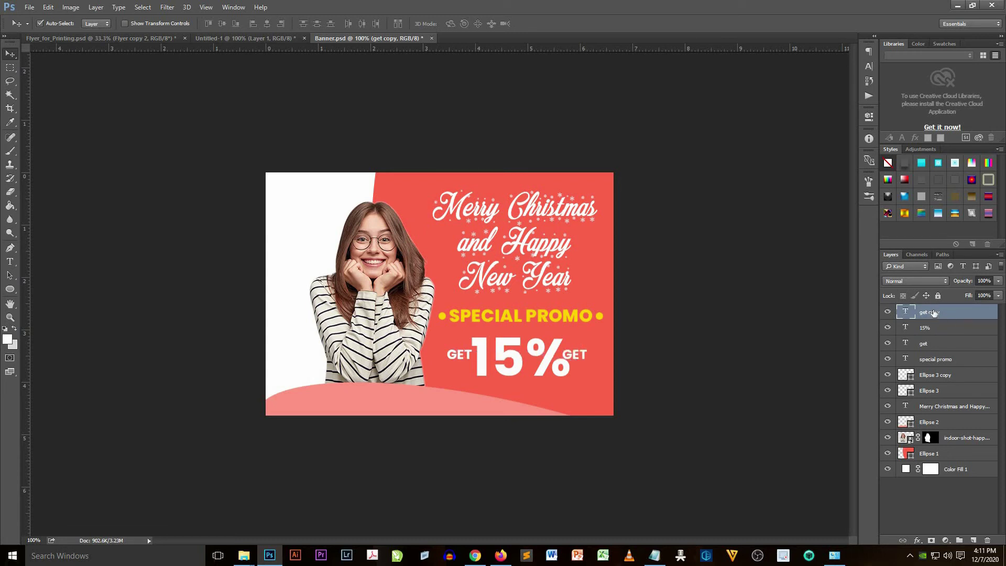
{"action": "key", "text": "shift+Up"}
{"action": "key", "text": "Down"}
Step: Replace the copied GET text with OFF
{"action": "left_click", "coordinate": [9, 261]}
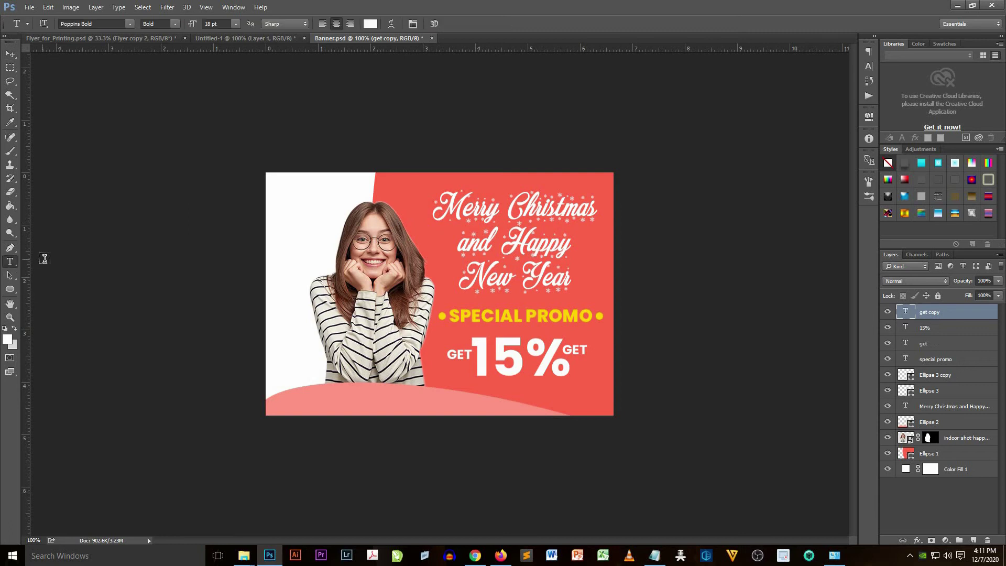
{"action": "left_click", "coordinate": [575, 349]}
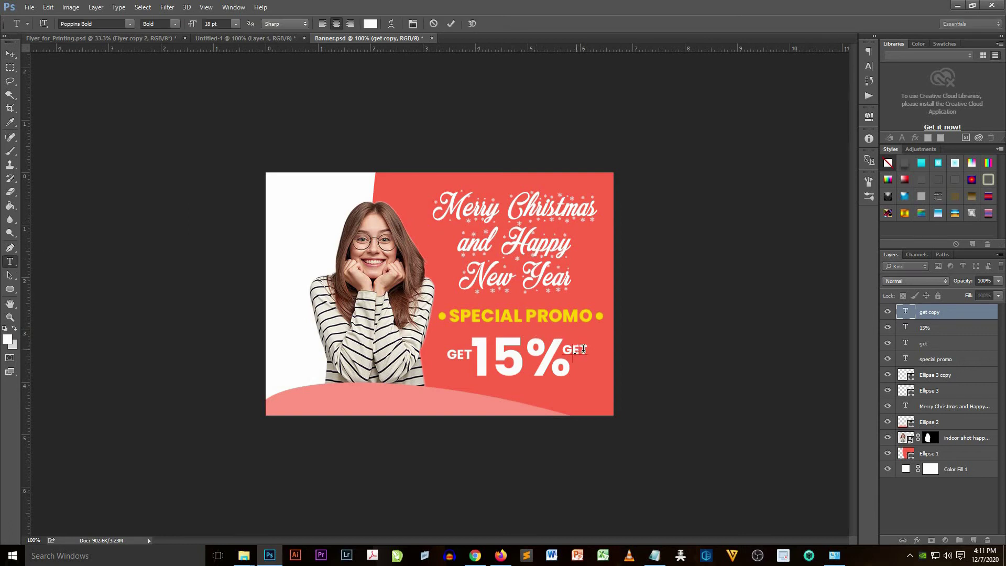
{"action": "double_click", "coordinate": [563, 348]}
{"action": "type", "text": "OFF"}
{"action": "left_click", "coordinate": [11, 55]}
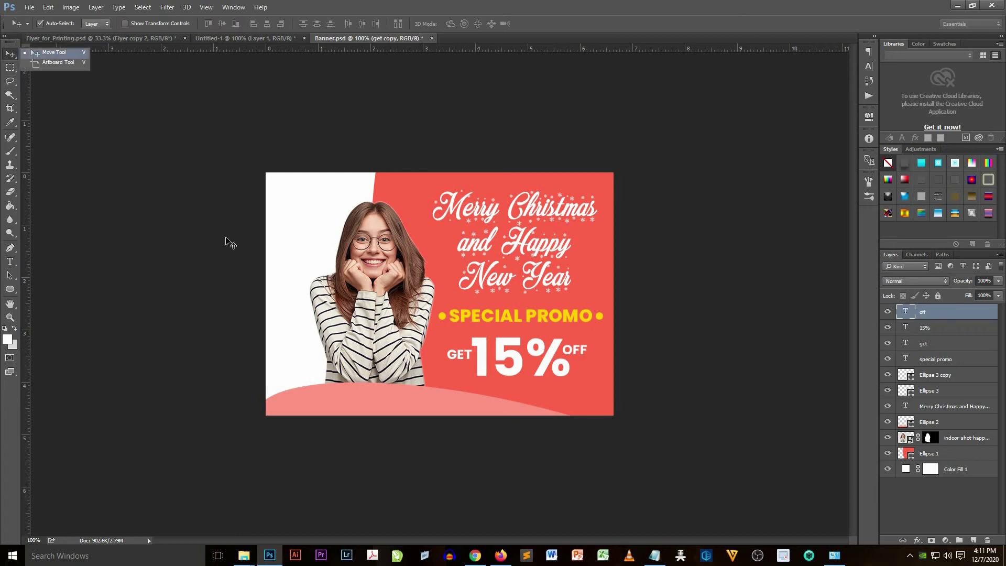
Step: Draw a circle in the top-left corner and fill it orange
{"action": "key", "text": "u"}
{"action": "left_click_drag", "start_coordinate": [269, 180], "coordinate": [321, 233]}
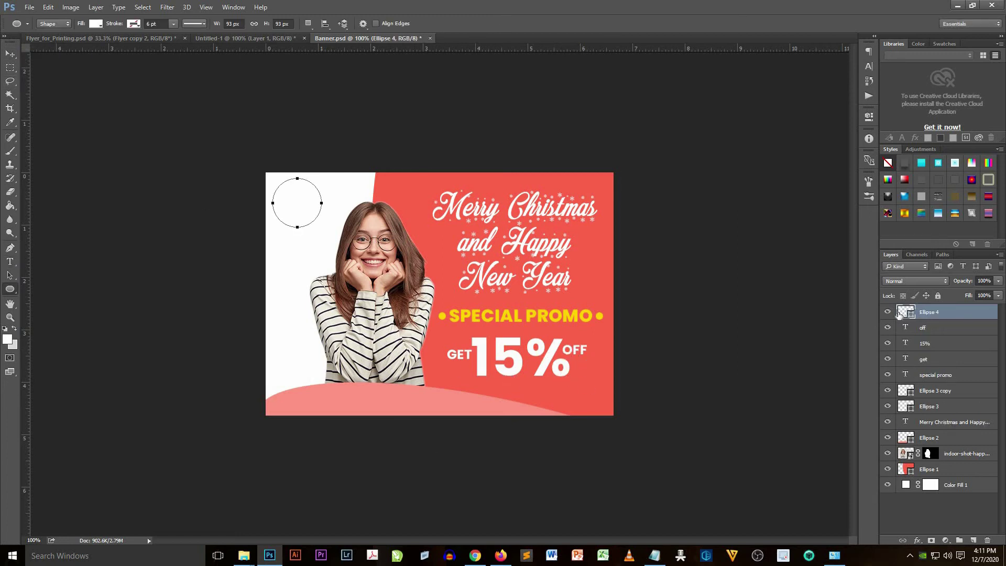
{"action": "double_click", "coordinate": [905, 313]}
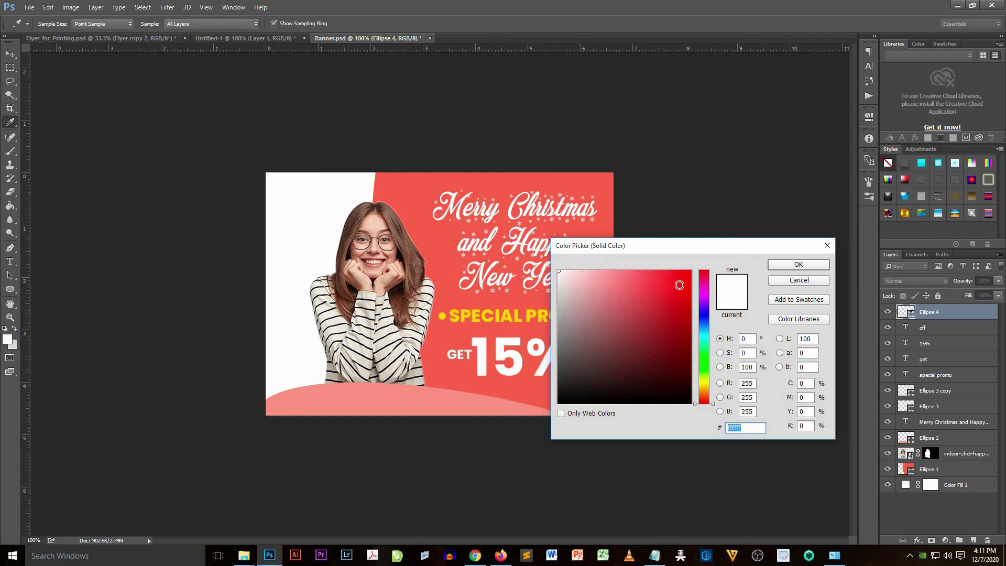
{"action": "type", "text": "ff0000"}
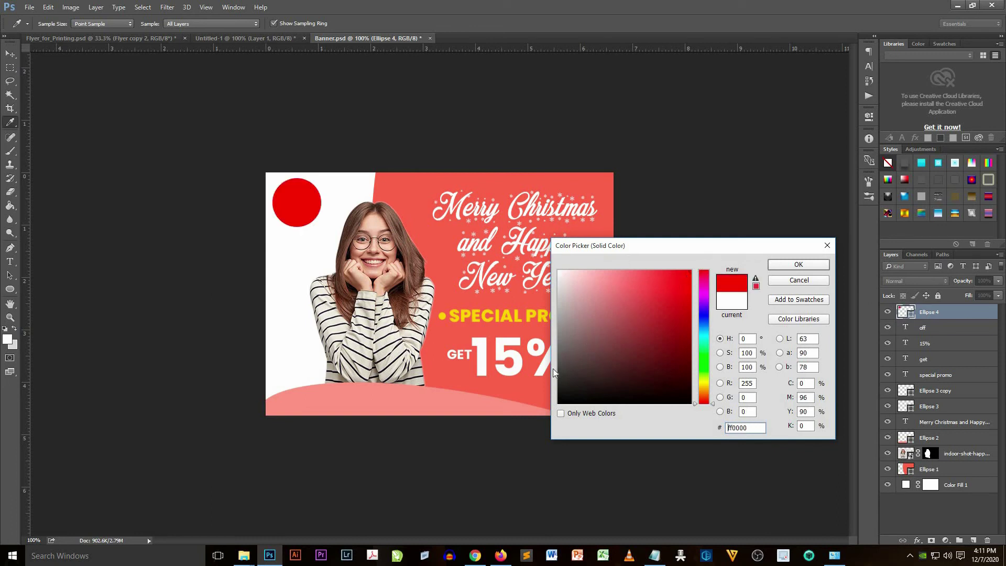
{"action": "left_click", "coordinate": [523, 388]}
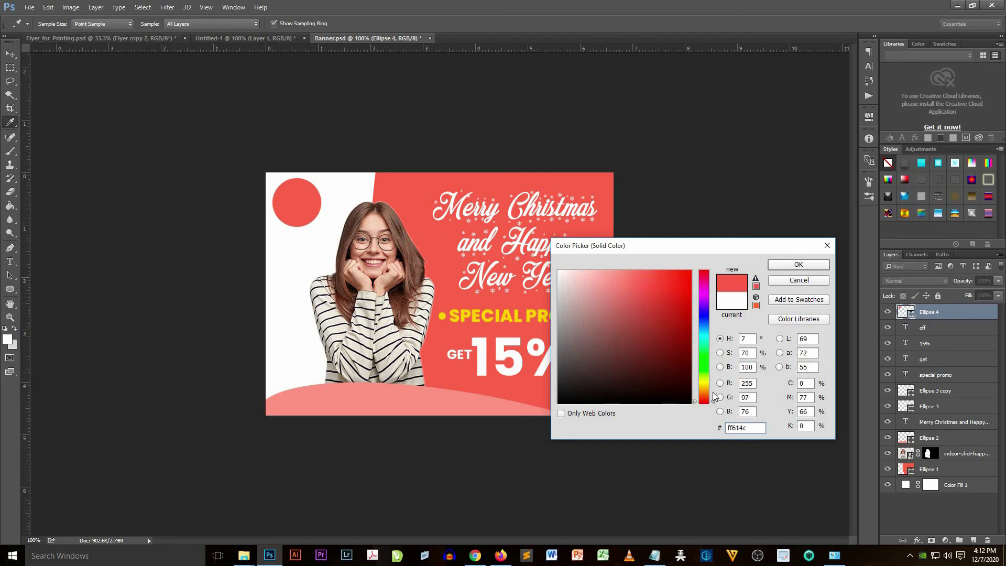
{"action": "left_click_drag", "start_coordinate": [714, 404], "coordinate": [715, 390]}
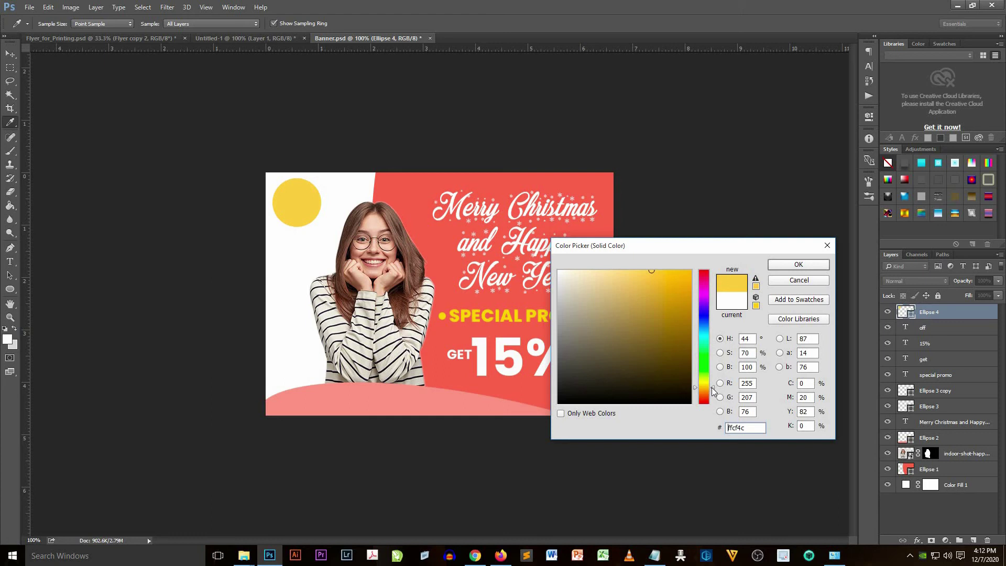
{"action": "left_click_drag", "start_coordinate": [712, 388], "coordinate": [713, 392]}
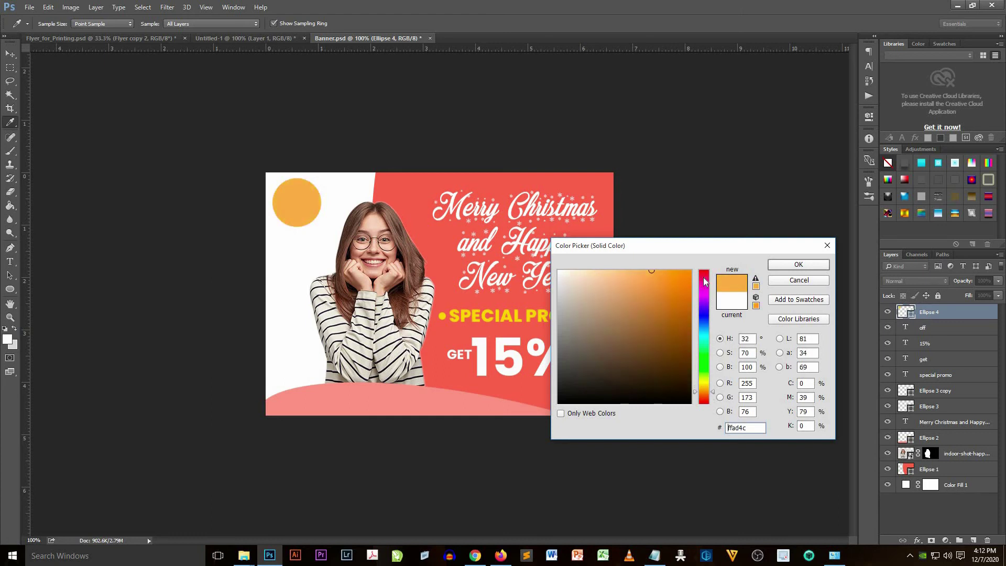
{"action": "left_click", "coordinate": [821, 268]}
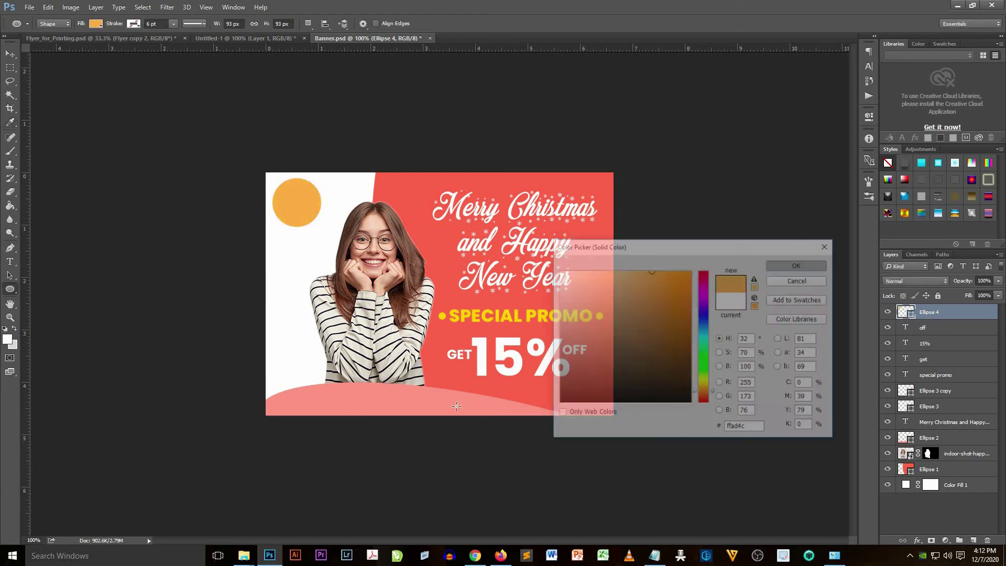
Step: Nudge the orange circle right and down, then add a new empty layer
{"action": "left_click", "coordinate": [10, 54]}
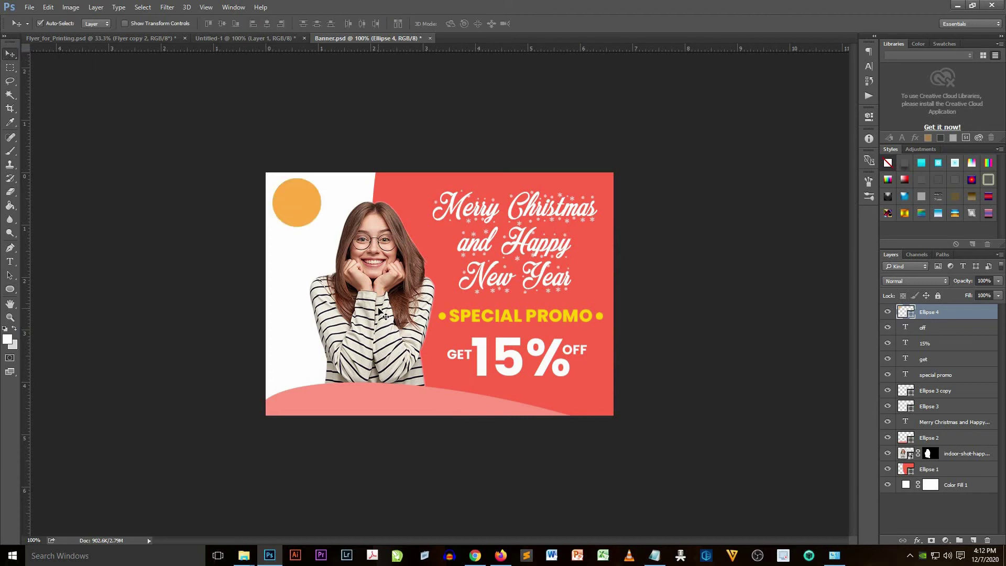
{"action": "key", "text": "shift+Right"}
{"action": "key", "text": "shift+Down"}
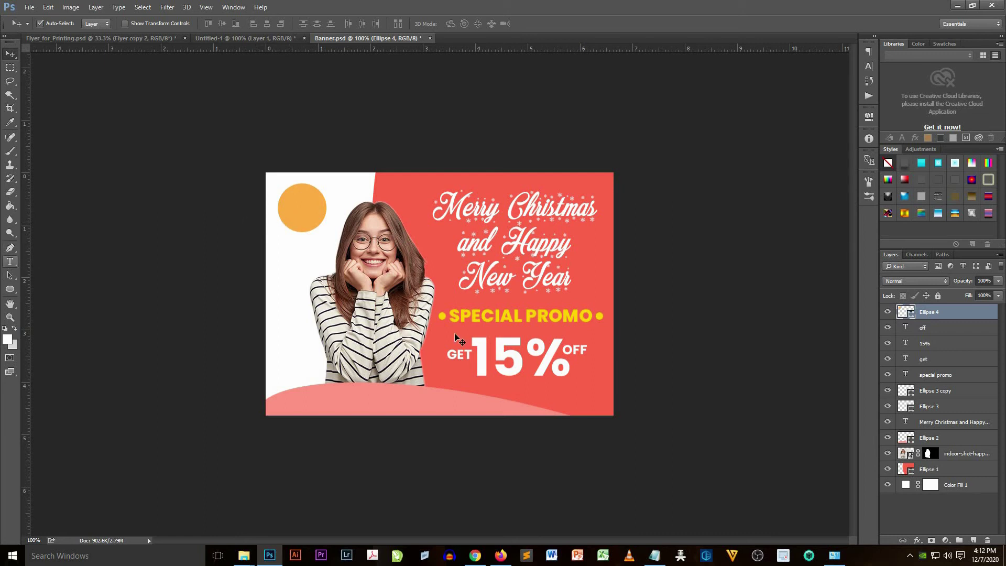
{"action": "left_click", "coordinate": [974, 541]}
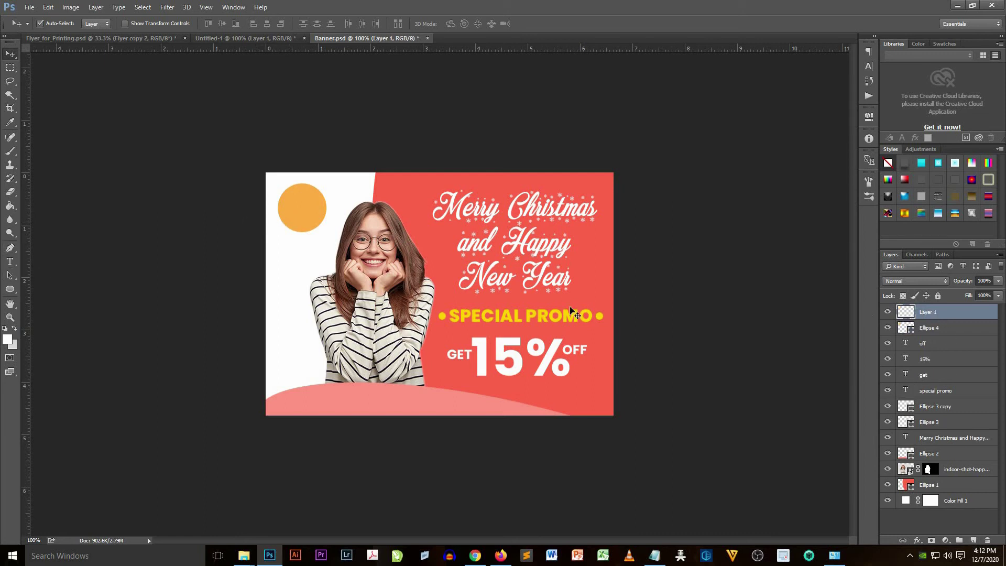
Step: Type the COMPANY LOGO text inside the orange circle
{"action": "left_click", "coordinate": [11, 261]}
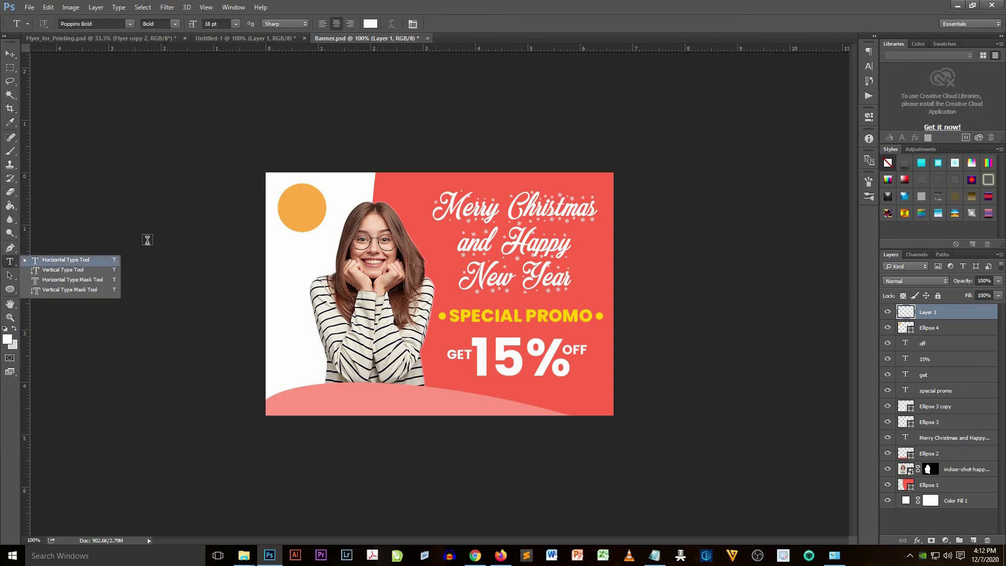
{"action": "left_click", "coordinate": [57, 259]}
{"action": "left_click", "coordinate": [299, 206]}
{"action": "type", "text": "COMPA"}
{"action": "type", "text": "N"}
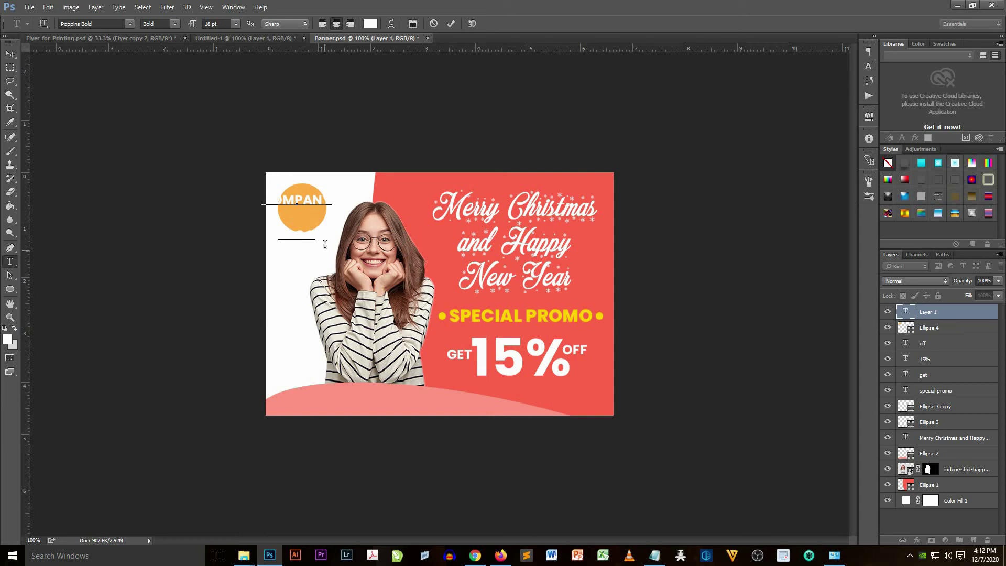
{"action": "type", "text": "Y"}
Step: Format the logo text as 11 pt, Auto leading, black 000000
{"action": "key", "text": "ctrl+a"}
{"action": "left_click", "coordinate": [236, 23]}
{"action": "left_click", "coordinate": [228, 97]}
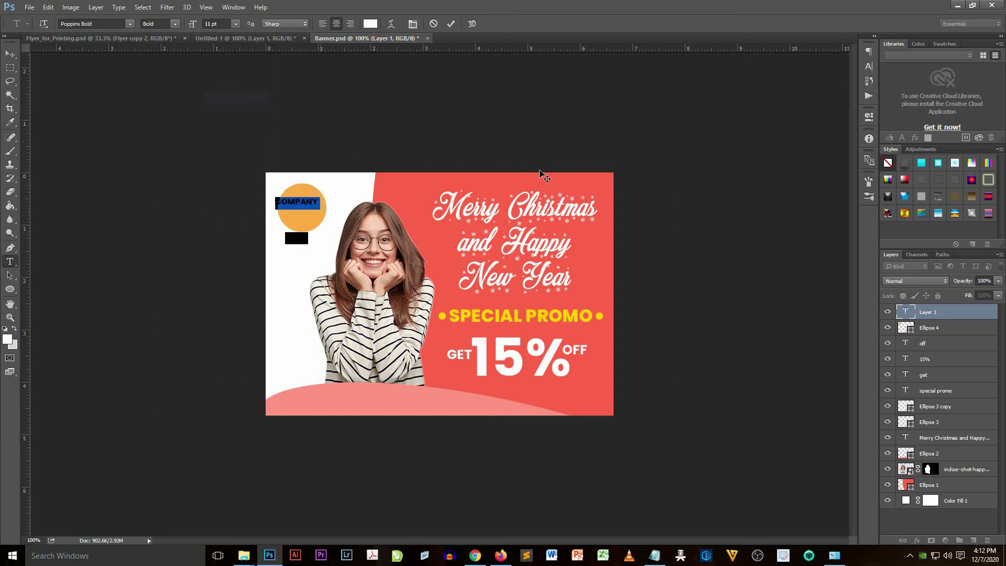
{"action": "left_click", "coordinate": [869, 66]}
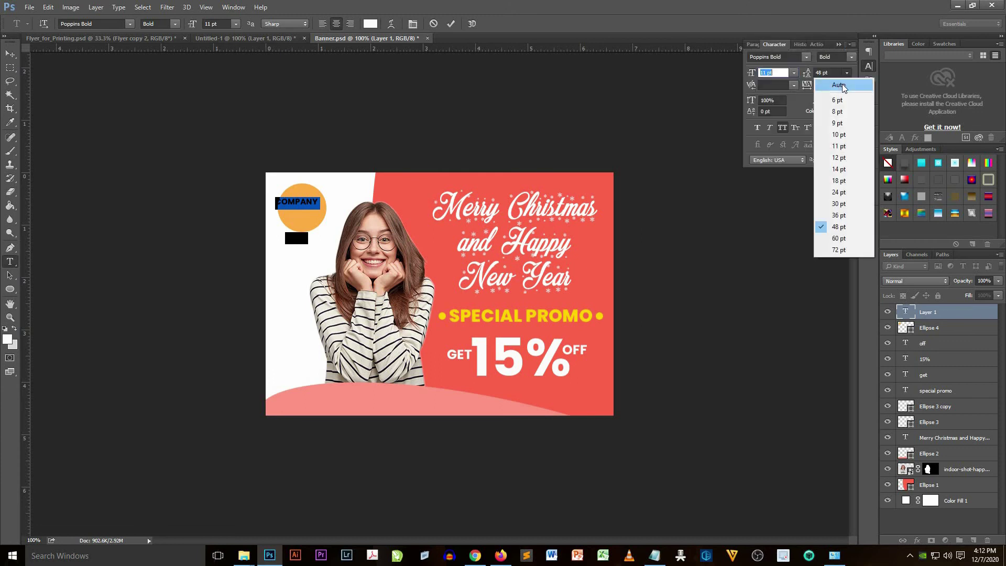
{"action": "left_click", "coordinate": [851, 86]}
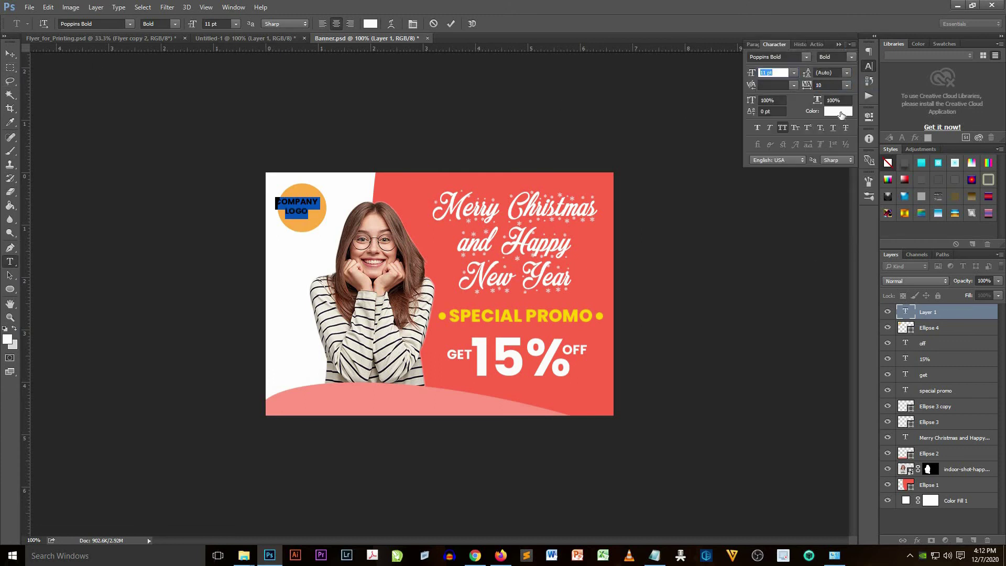
{"action": "left_click", "coordinate": [838, 111]}
{"action": "type", "text": "000000"}
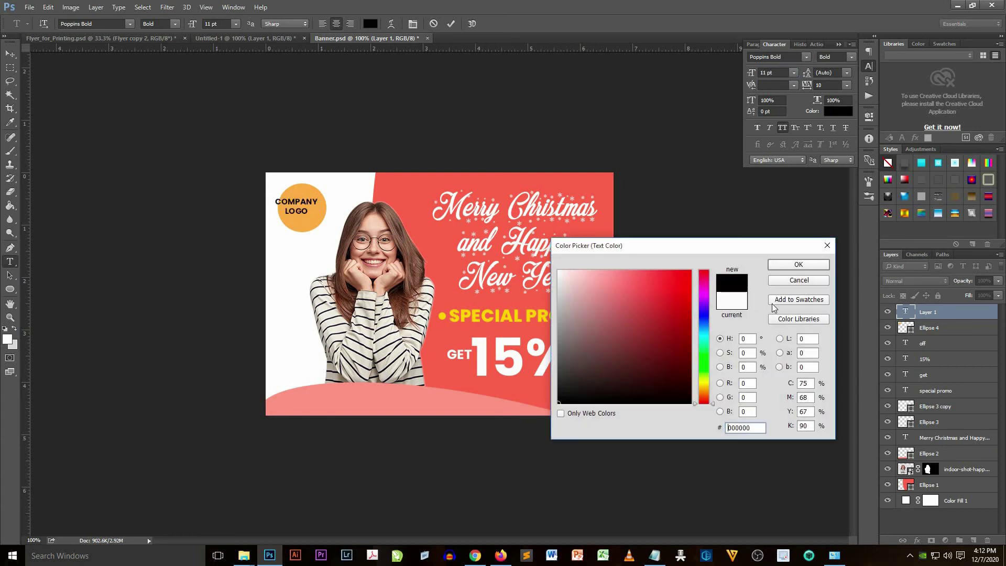
{"action": "left_click", "coordinate": [798, 264]}
Step: Commit the logo text and nudge it to the circle's centre
{"action": "left_click", "coordinate": [10, 53]}
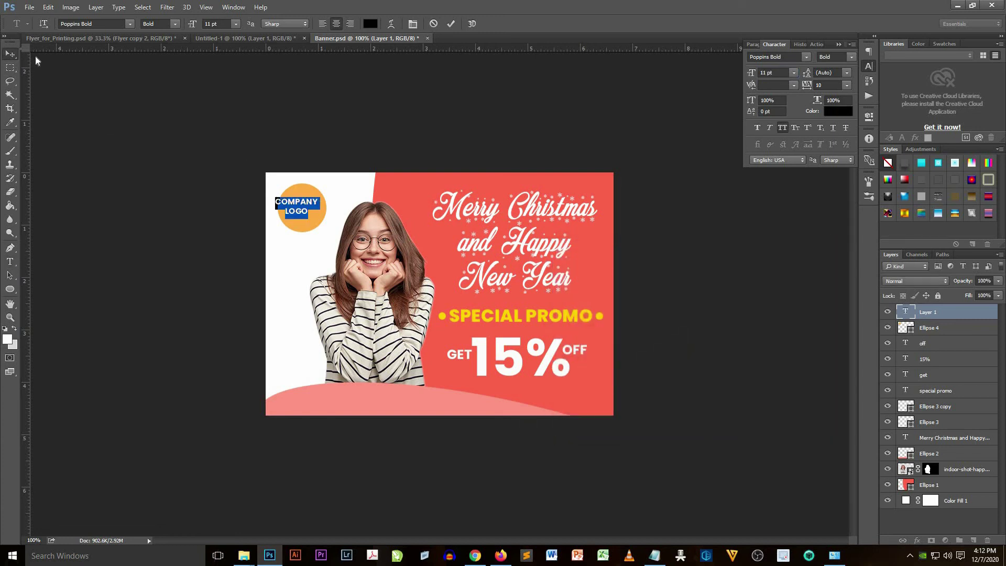
{"action": "key", "text": "shift+Right"}
{"action": "key", "text": "Down"}
{"action": "key", "text": "Down"}
{"action": "key", "text": "Down"}
{"action": "key", "text": "Down"}
{"action": "key", "text": "Down"}
{"action": "key", "text": "Down"}
{"action": "key", "text": "Right"}
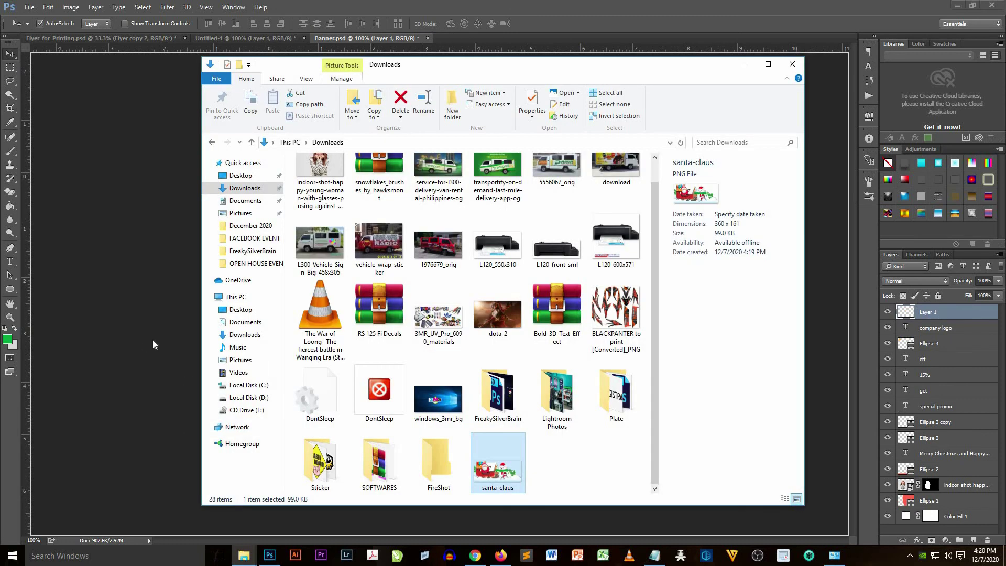
Step: Place the santa-claus clipart at about 81% and move it into the bottom-left corner
{"action": "mouse_move", "coordinate": [154, 344]}
{"action": "left_mouse_down"}
{"action": "mouse_move", "coordinate": [448, 313]}
{"action": "mouse_move", "coordinate": [355, 360]}
{"action": "mouse_move", "coordinate": [274, 346]}
{"action": "left_mouse_up"}
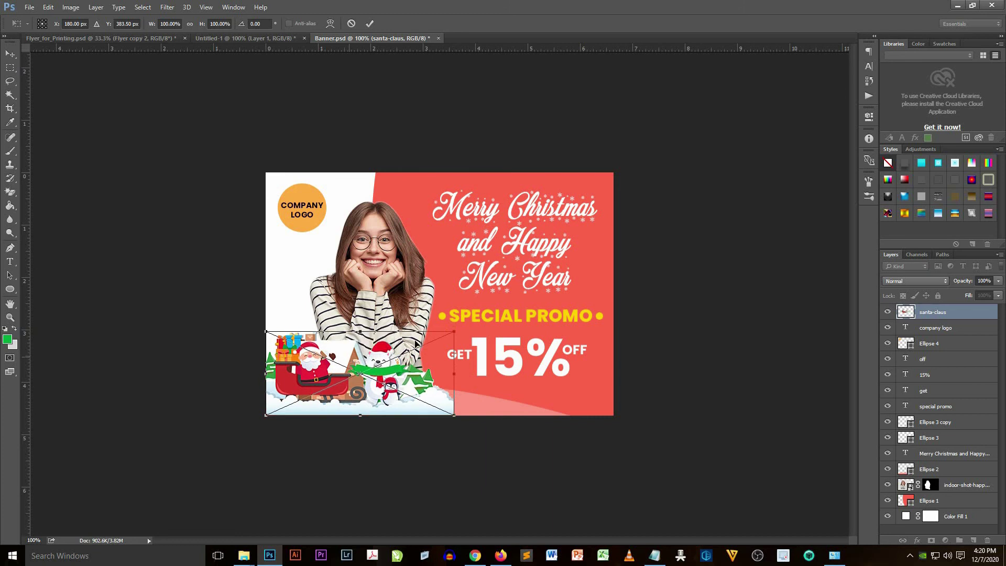
{"action": "left_click_drag", "start_coordinate": [265, 334], "coordinate": [301, 347]}
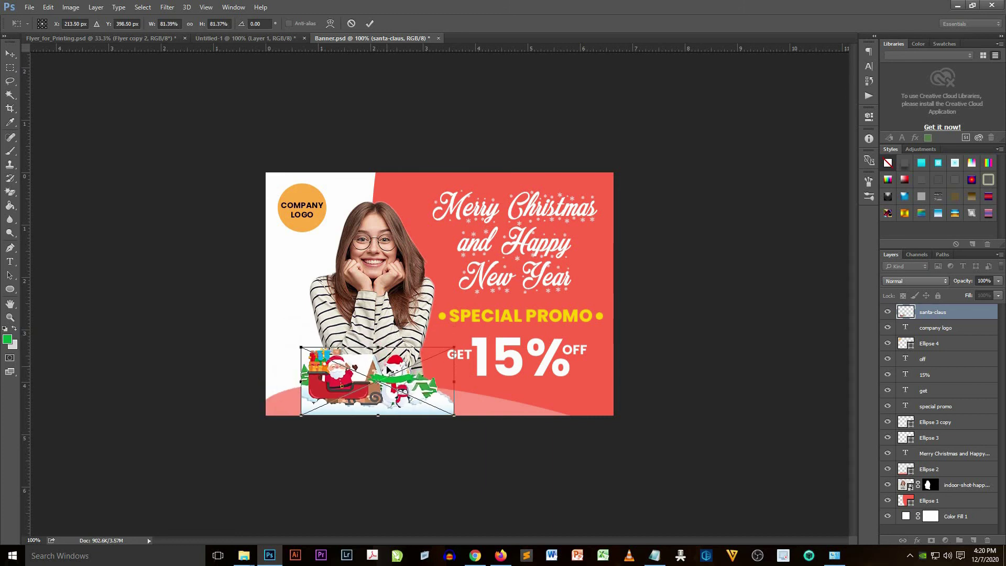
{"action": "left_click_drag", "start_coordinate": [386, 370], "coordinate": [384, 370]}
{"action": "left_click", "coordinate": [10, 54]}
{"action": "left_click", "coordinate": [478, 204]}
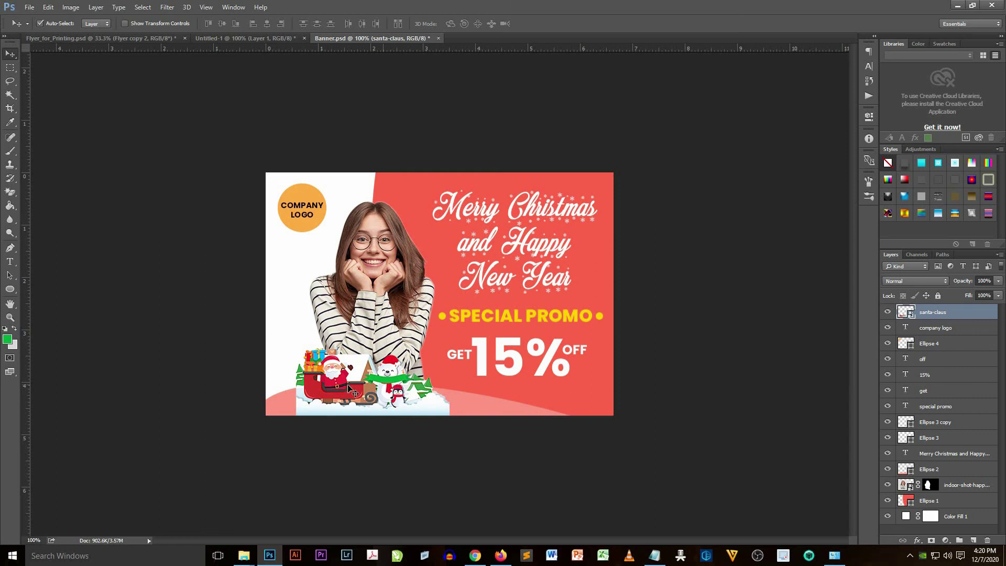
{"action": "left_click_drag", "start_coordinate": [353, 395], "coordinate": [323, 395]}
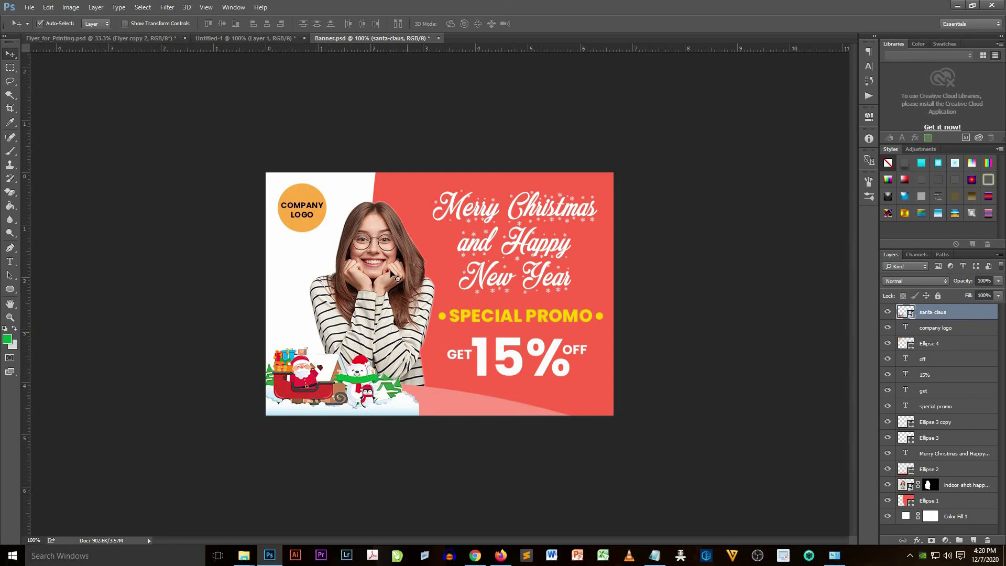
{"action": "left_click_drag", "start_coordinate": [946, 319], "coordinate": [974, 543]}
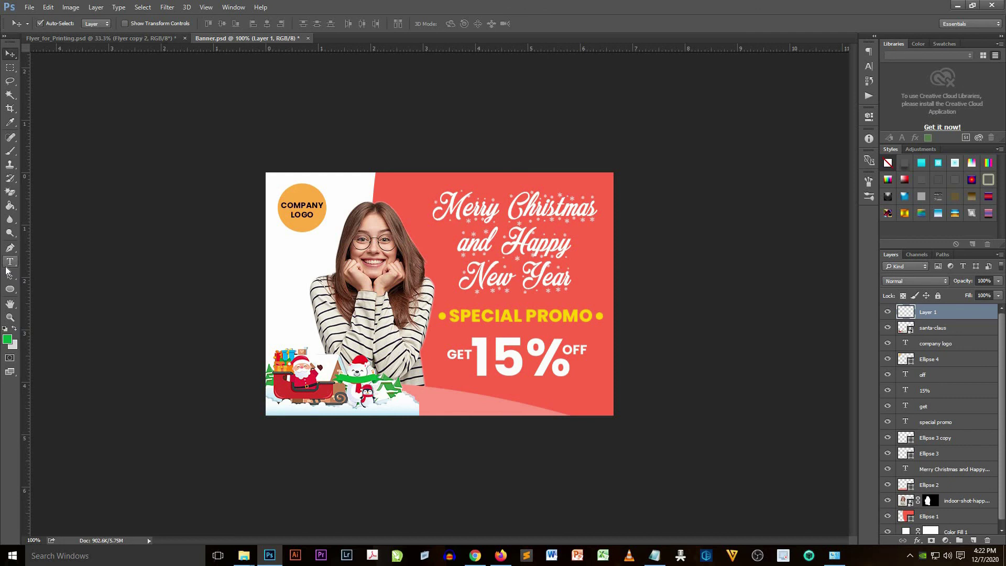
Step: Type a CALL: line with a placeholder phone number near the banner's bottom
{"action": "left_click", "coordinate": [9, 263]}
{"action": "left_click", "coordinate": [41, 264]}
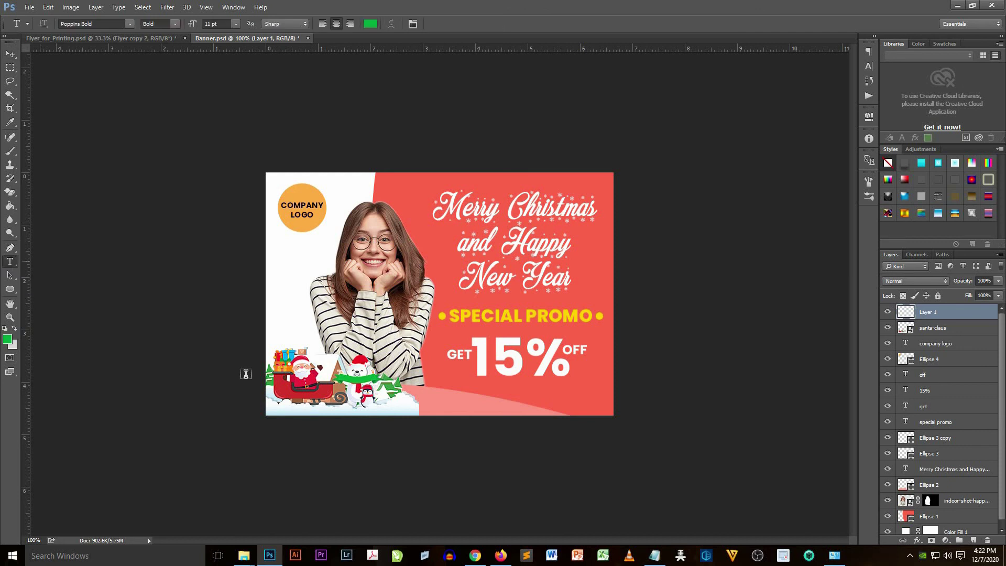
{"action": "left_click", "coordinate": [455, 401]}
{"action": "type", "text": "CALL"}
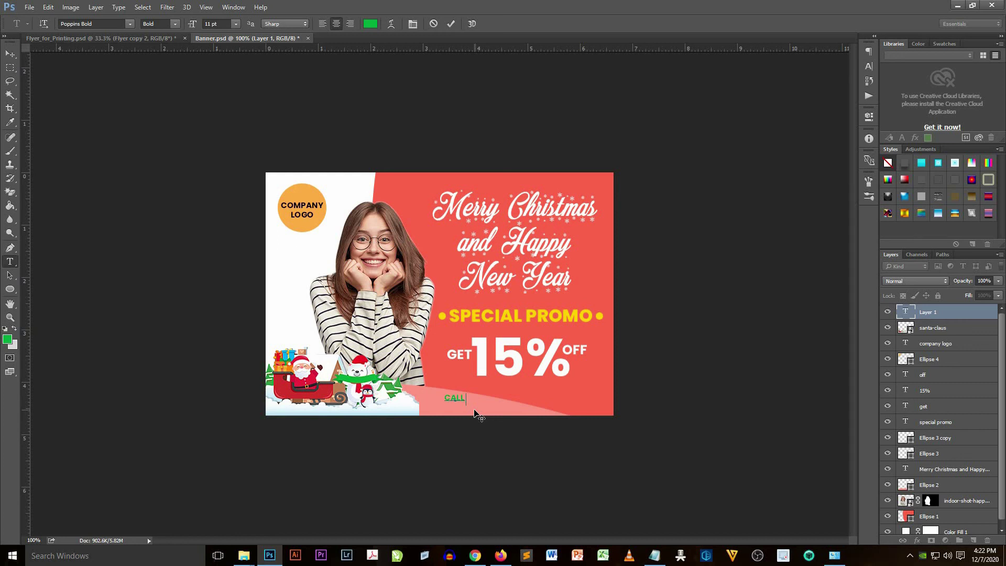
{"action": "type", "text": ": 00"}
{"action": "type", "text": " 0000"}
{"action": "type", "text": " 0000"}
Step: Set the CALL line's colour and make it 18 pt
{"action": "left_click_drag", "start_coordinate": [498, 397], "coordinate": [414, 398]}
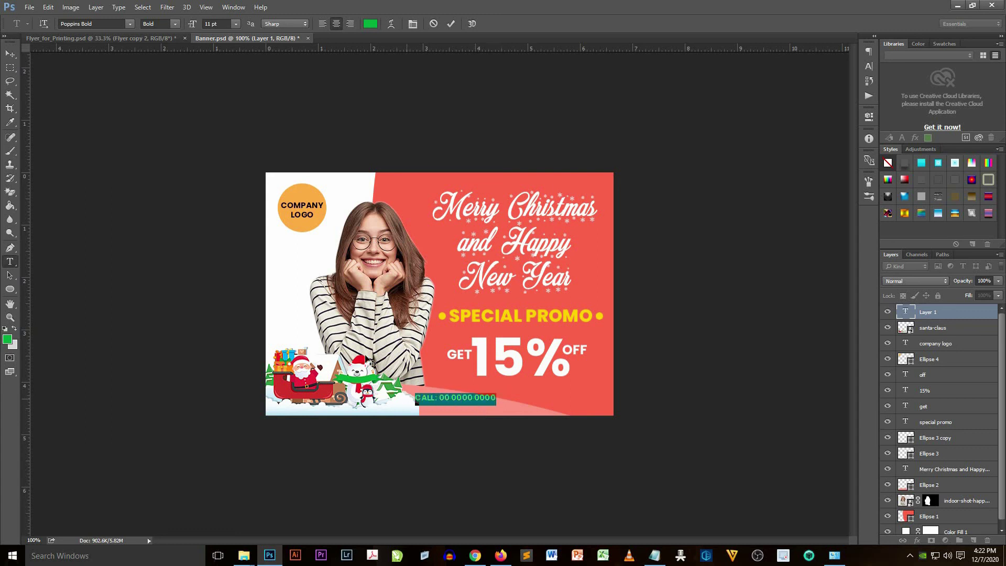
{"action": "left_click", "coordinate": [371, 23]}
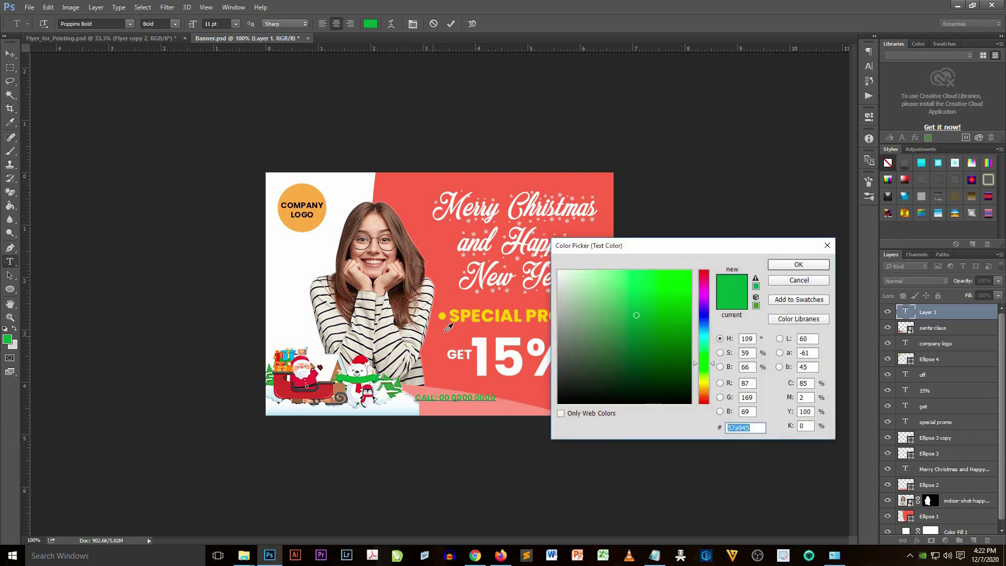
{"action": "left_click", "coordinate": [490, 329]}
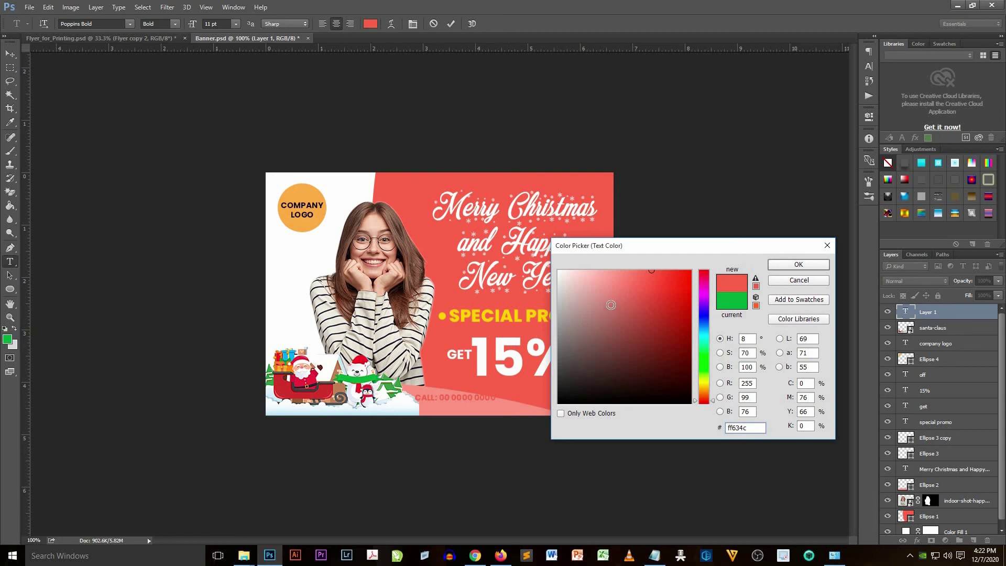
{"action": "left_click", "coordinate": [798, 264]}
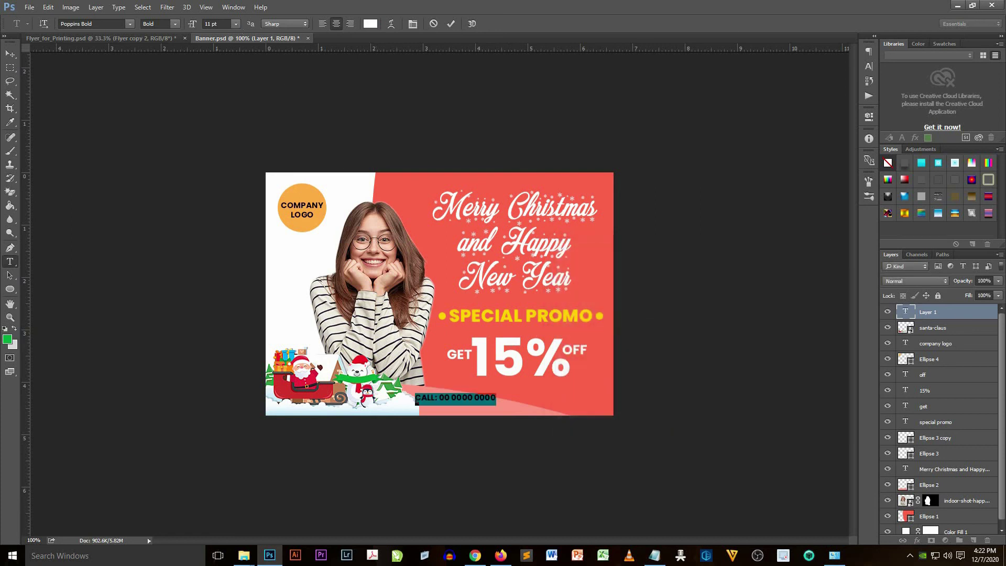
{"action": "left_click", "coordinate": [235, 24]}
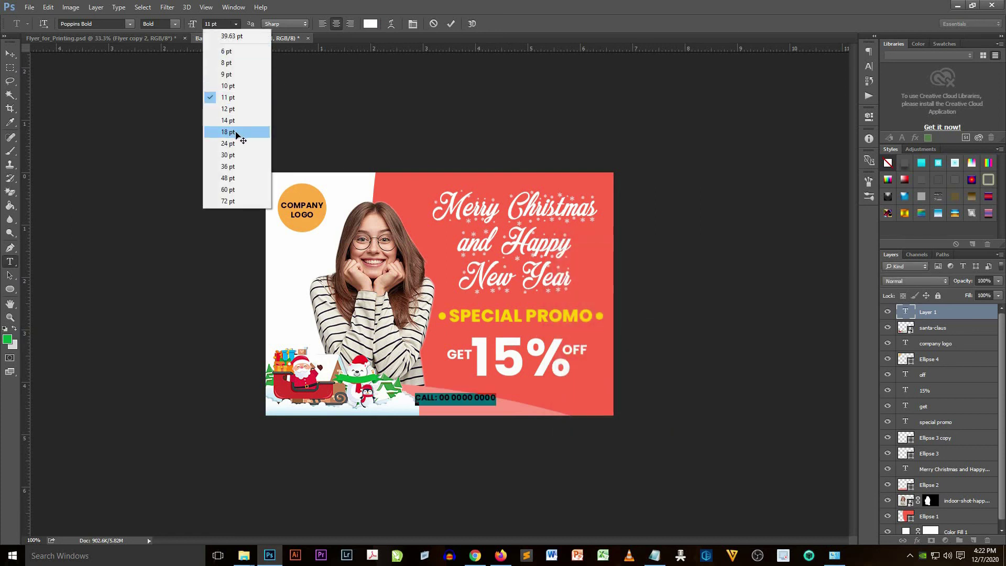
{"action": "left_click", "coordinate": [235, 131]}
Step: Move the CALL line under the 15% OFF text and nudge it into place
{"action": "left_click", "coordinate": [9, 52]}
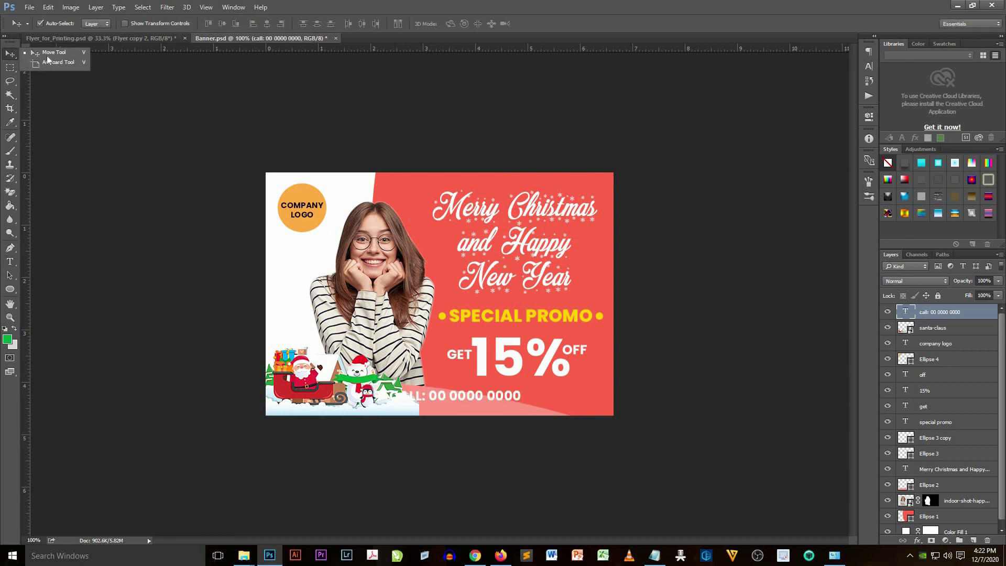
{"action": "left_click_drag", "start_coordinate": [463, 402], "coordinate": [493, 406]}
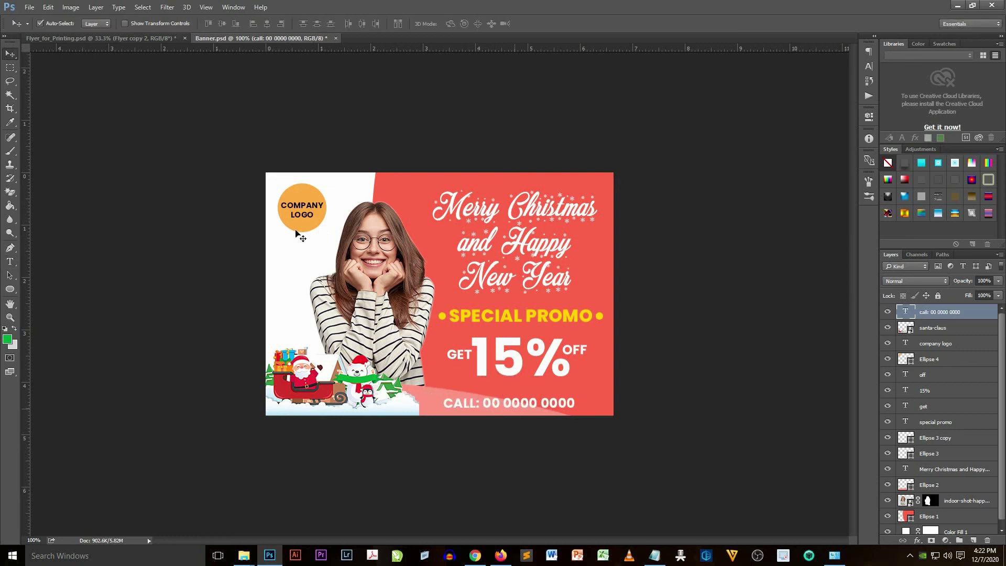
{"action": "key", "text": "shift+Up"}
{"action": "key", "text": "Down"}
{"action": "key", "text": "Down"}
{"action": "key", "text": "Down"}
{"action": "key", "text": "shift+Right"}
{"action": "key", "text": "Left"}
{"action": "key", "text": "Left"}
Step: Replace the placeholder phone digits with a sample number and fine-tune the line's position
{"action": "left_click", "coordinate": [10, 262]}
{"action": "left_click", "coordinate": [58, 262]}
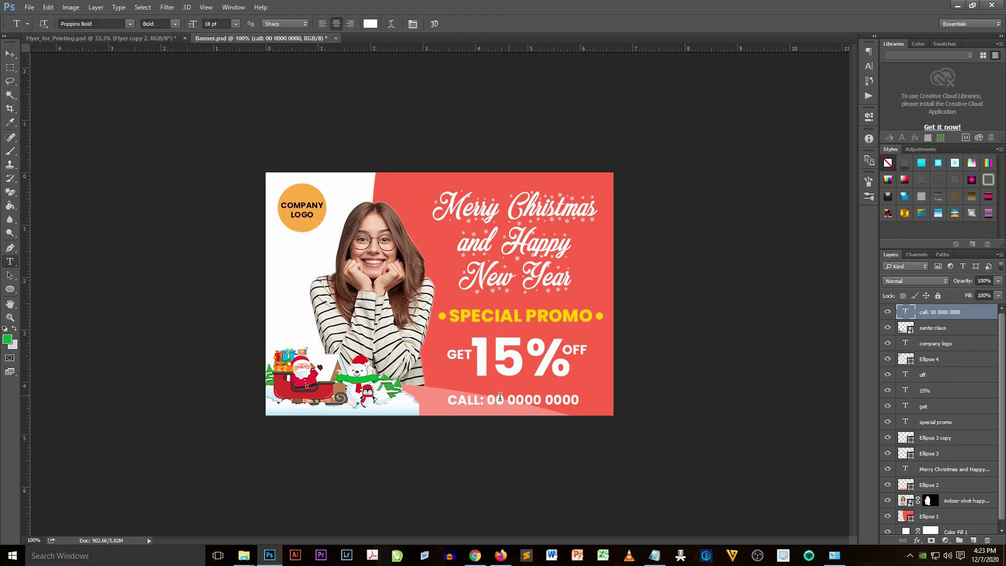
{"action": "left_click", "coordinate": [500, 398]}
{"action": "left_click_drag", "start_coordinate": [497, 399], "coordinate": [580, 401]}
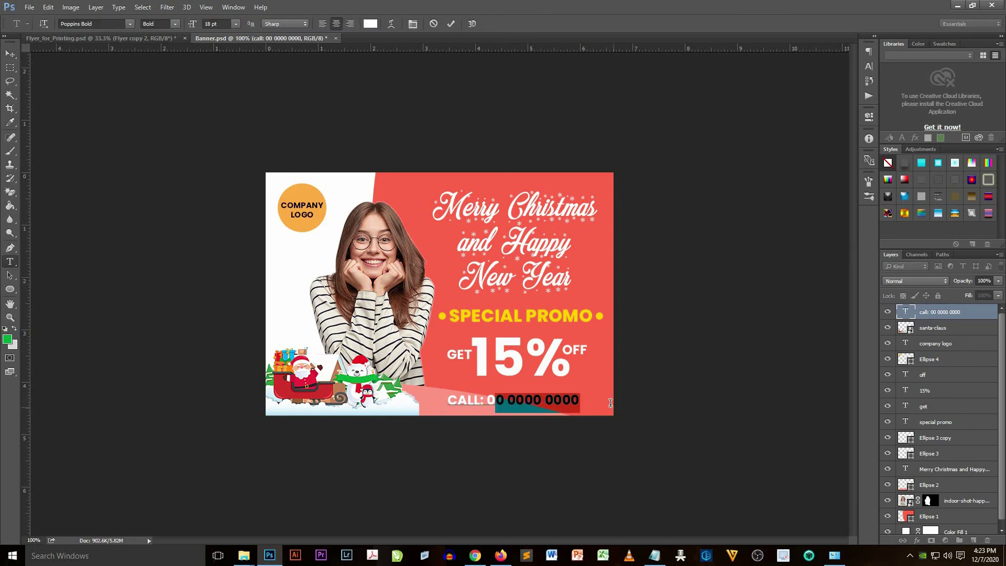
{"action": "type", "text": "2"}
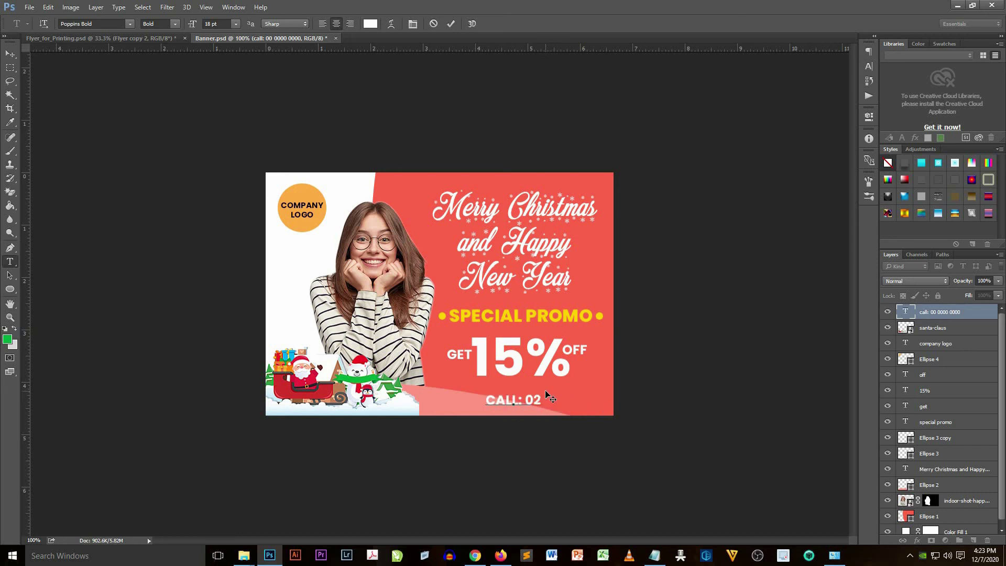
{"action": "type", "text": " 1234"}
{"action": "type", "text": "5678"}
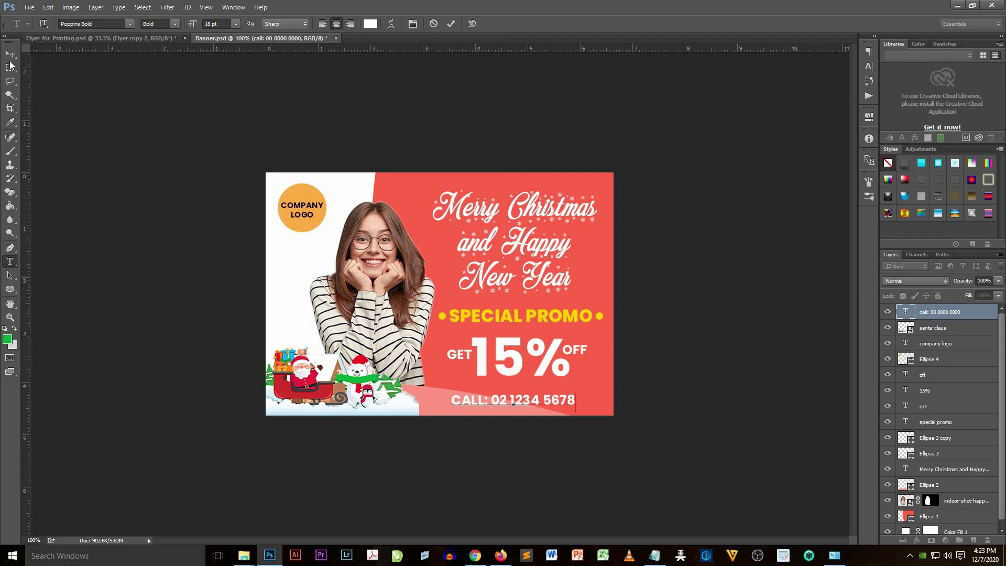
{"action": "left_click", "coordinate": [9, 55]}
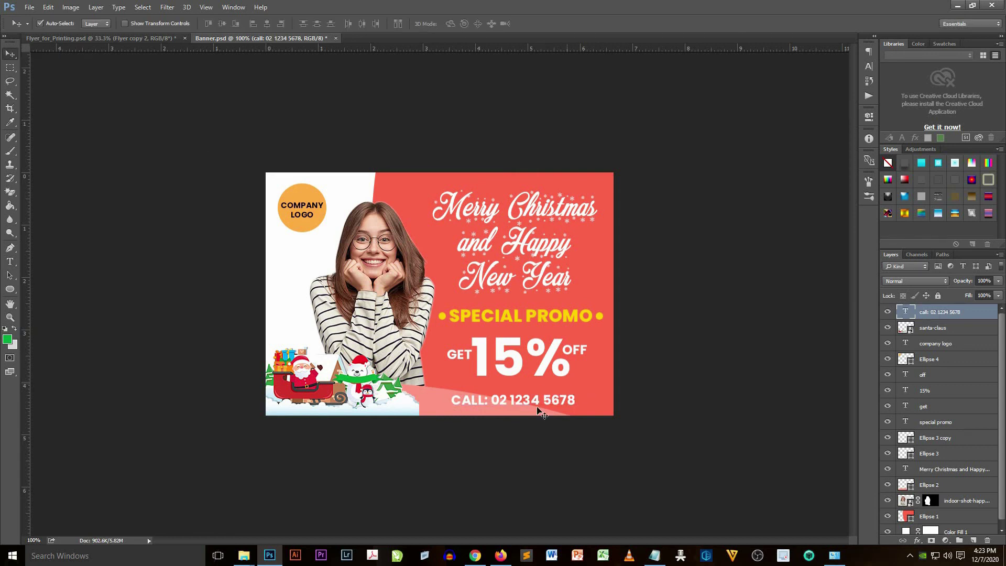
{"action": "key", "text": "shift+Right"}
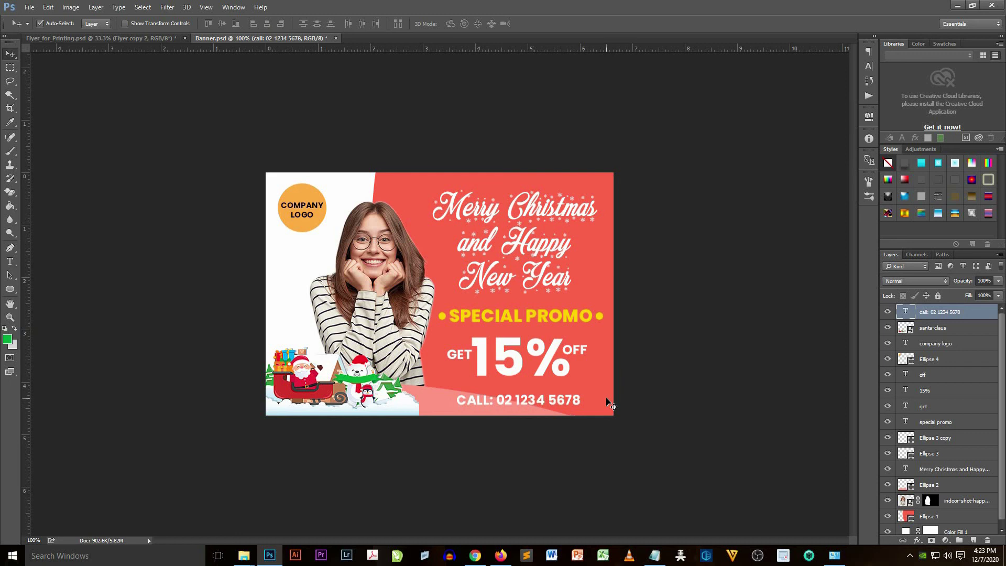
{"action": "key", "text": "Left"}
{"action": "key", "text": "Left"}
{"action": "key", "text": "Left"}
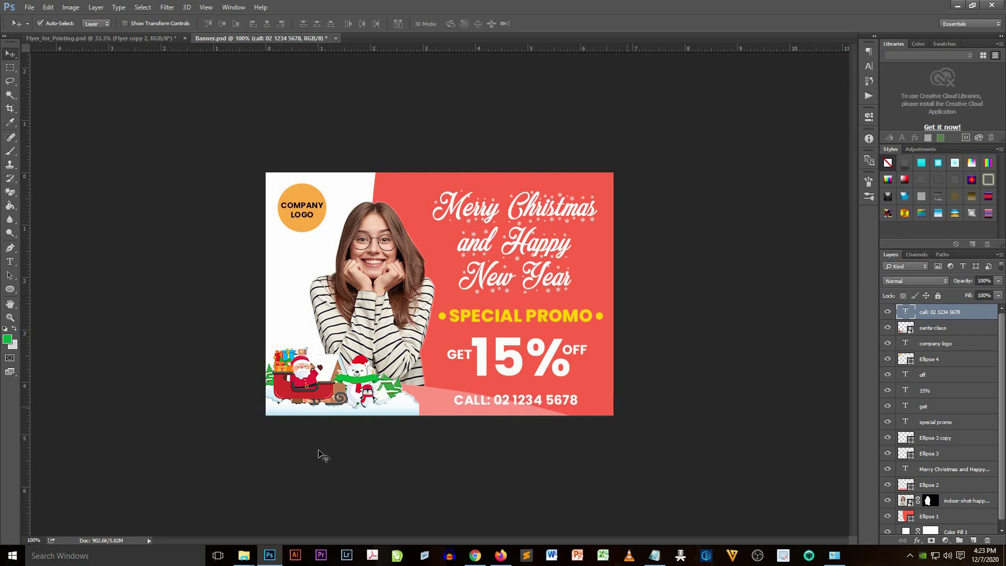
Step: Save the PSD, then save a Banner JPEG at quality 12, replacing the old file
{"action": "left_click", "coordinate": [29, 8]}
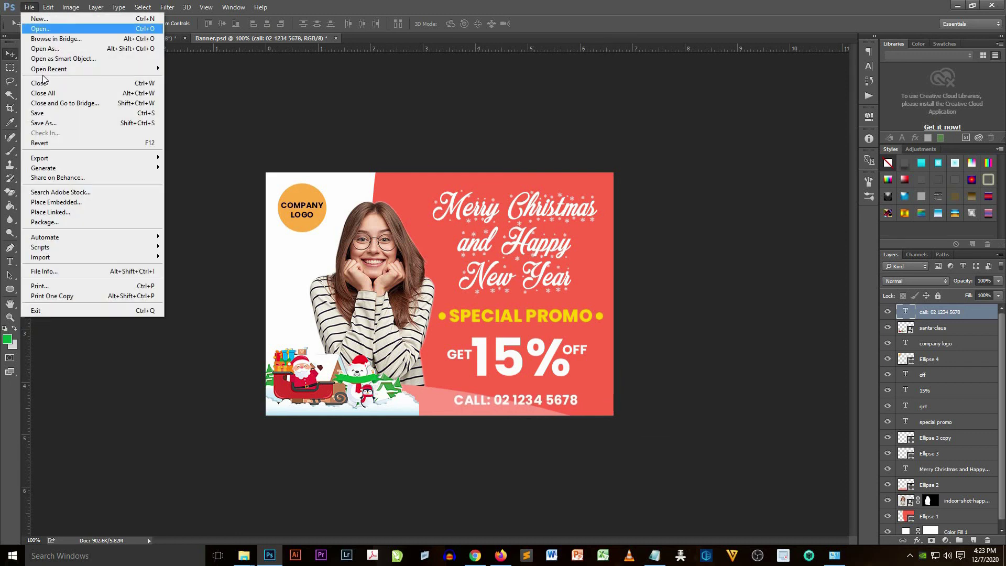
{"action": "left_click", "coordinate": [56, 115]}
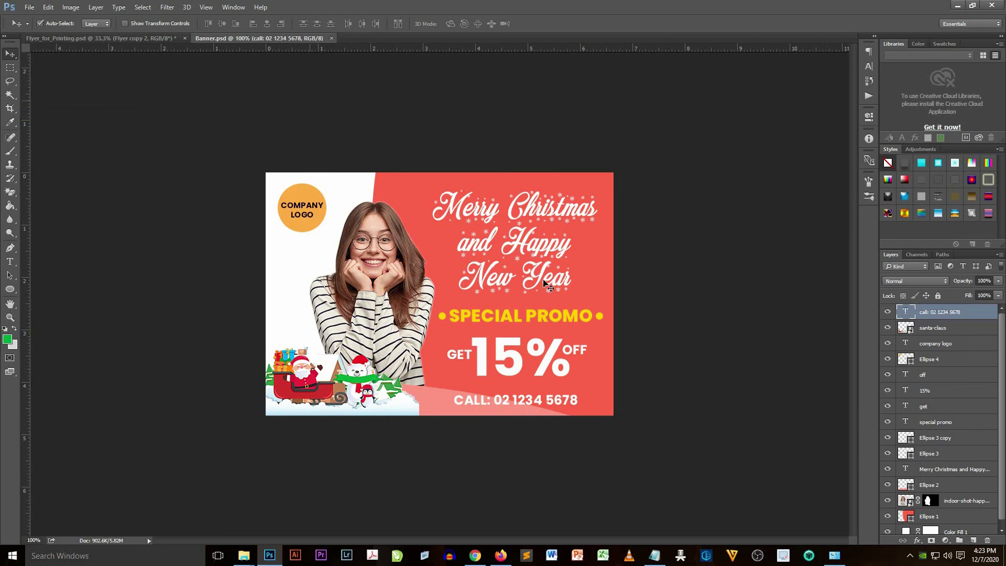
{"action": "left_click", "coordinate": [30, 8]}
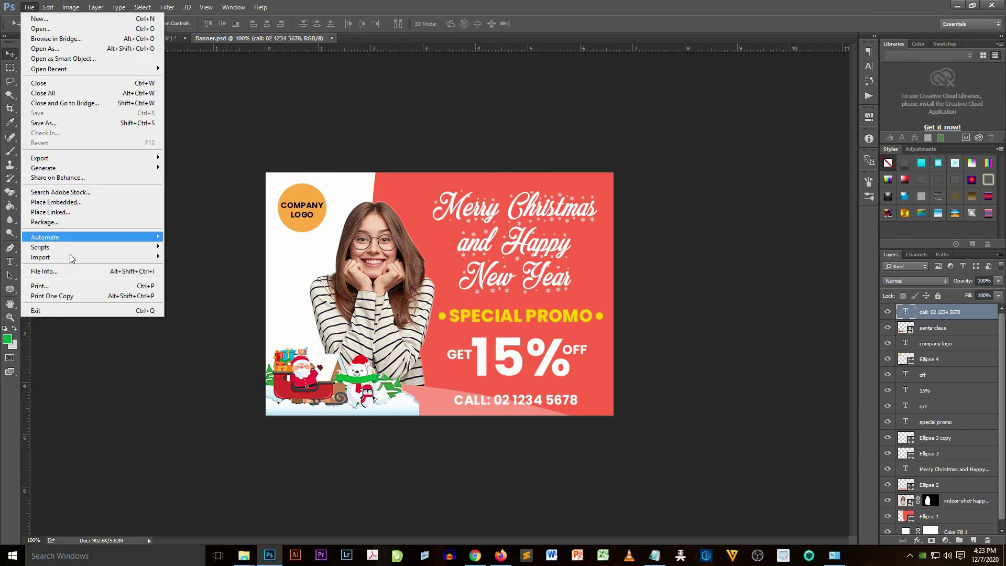
{"action": "left_click", "coordinate": [57, 124]}
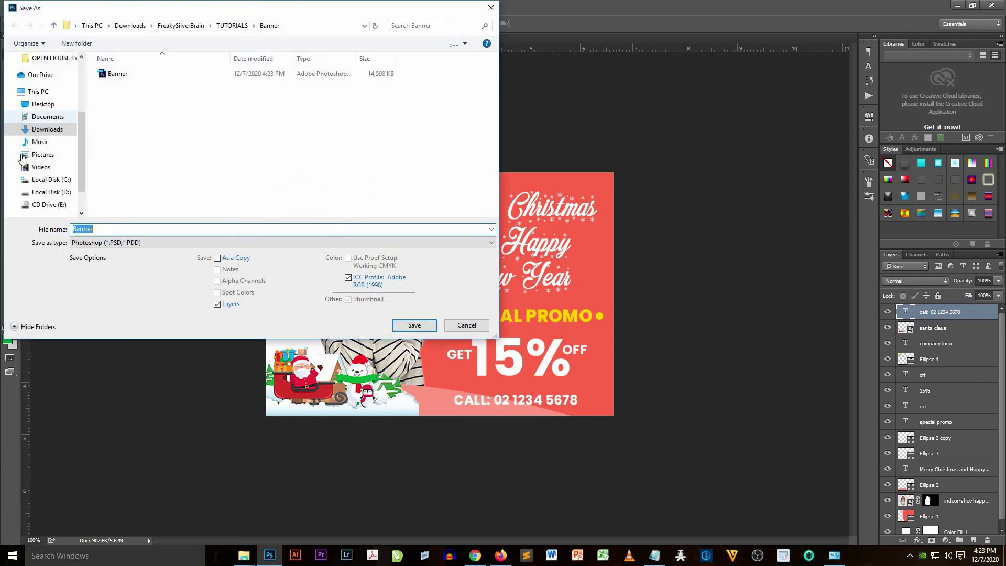
{"action": "left_click", "coordinate": [111, 242]}
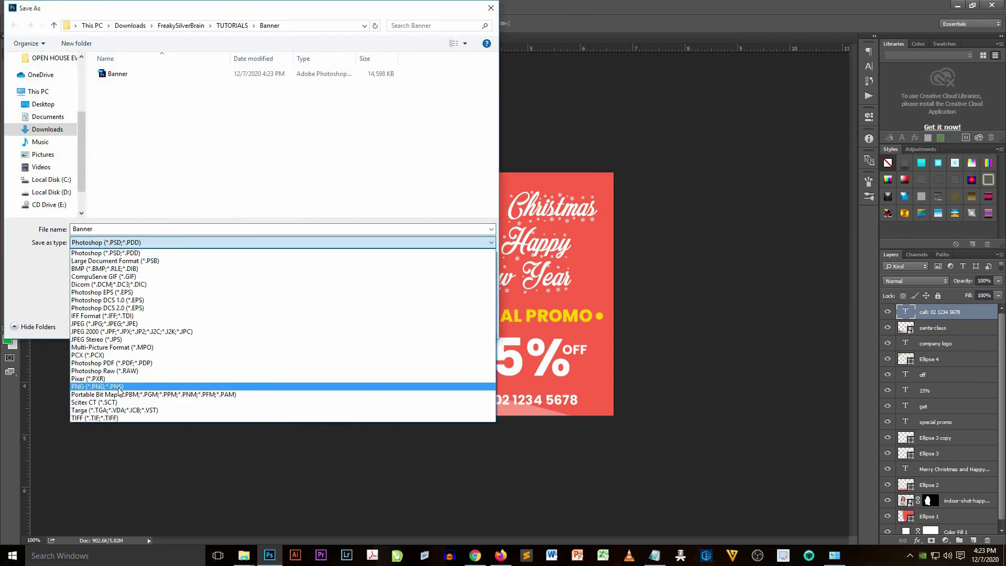
{"action": "left_click", "coordinate": [134, 325]}
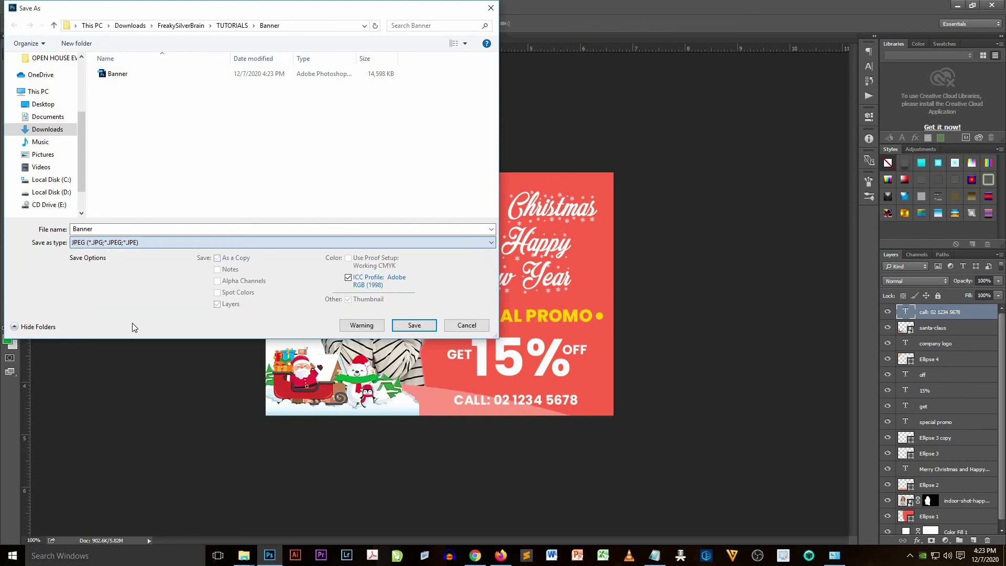
{"action": "left_click", "coordinate": [419, 326]}
{"action": "left_click", "coordinate": [530, 279]}
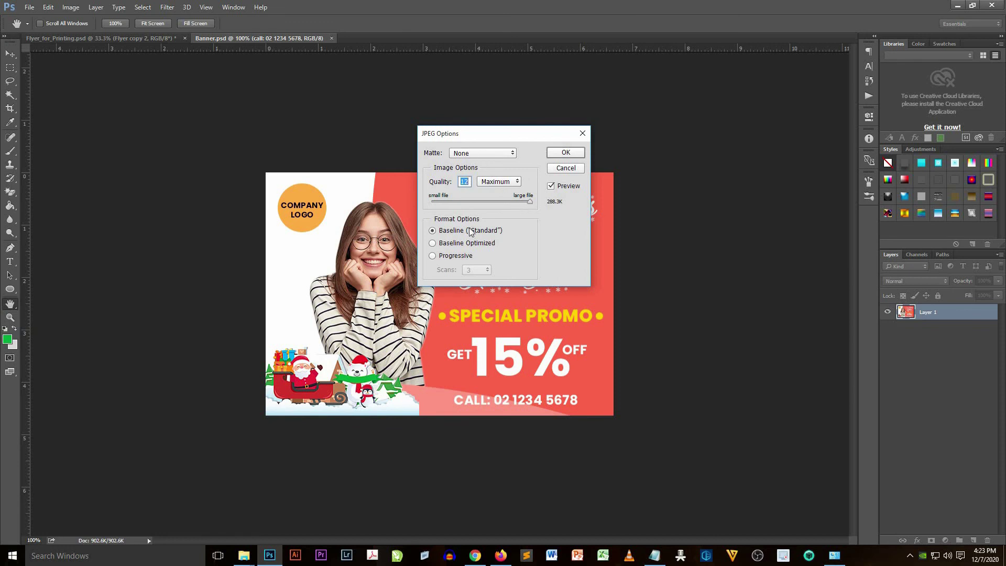
{"action": "left_click", "coordinate": [566, 153]}
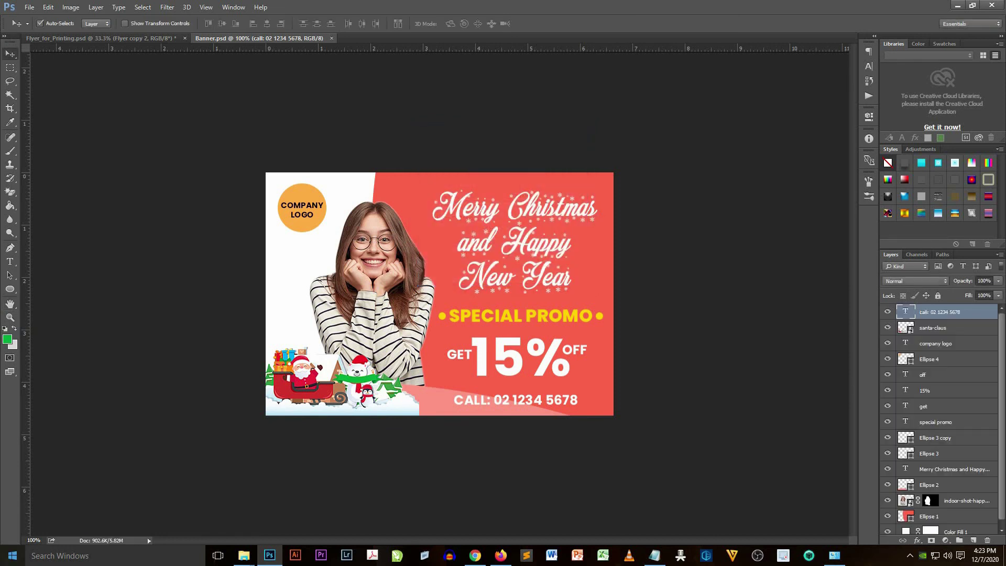